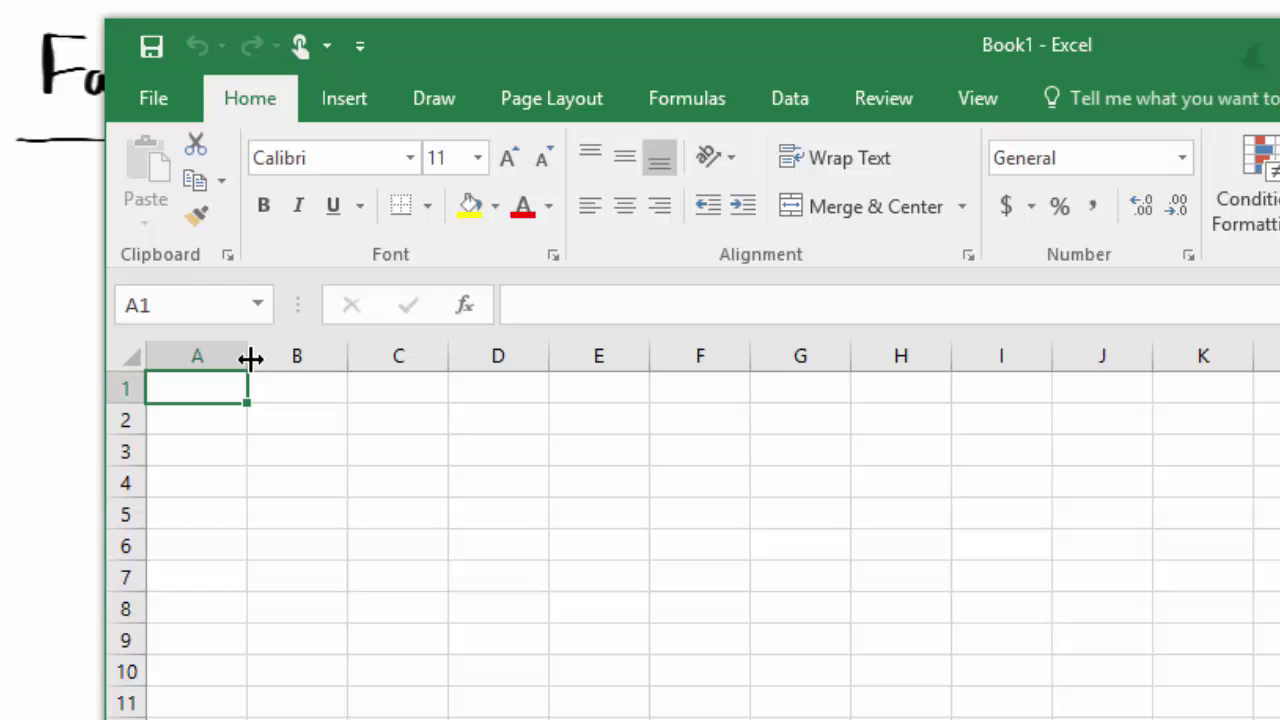
# - Widen column A and enter the label Time Step with value 0.1 in A1:B1
pyautogui.moveTo(248, 356); pyautogui.dragTo(341, 356)
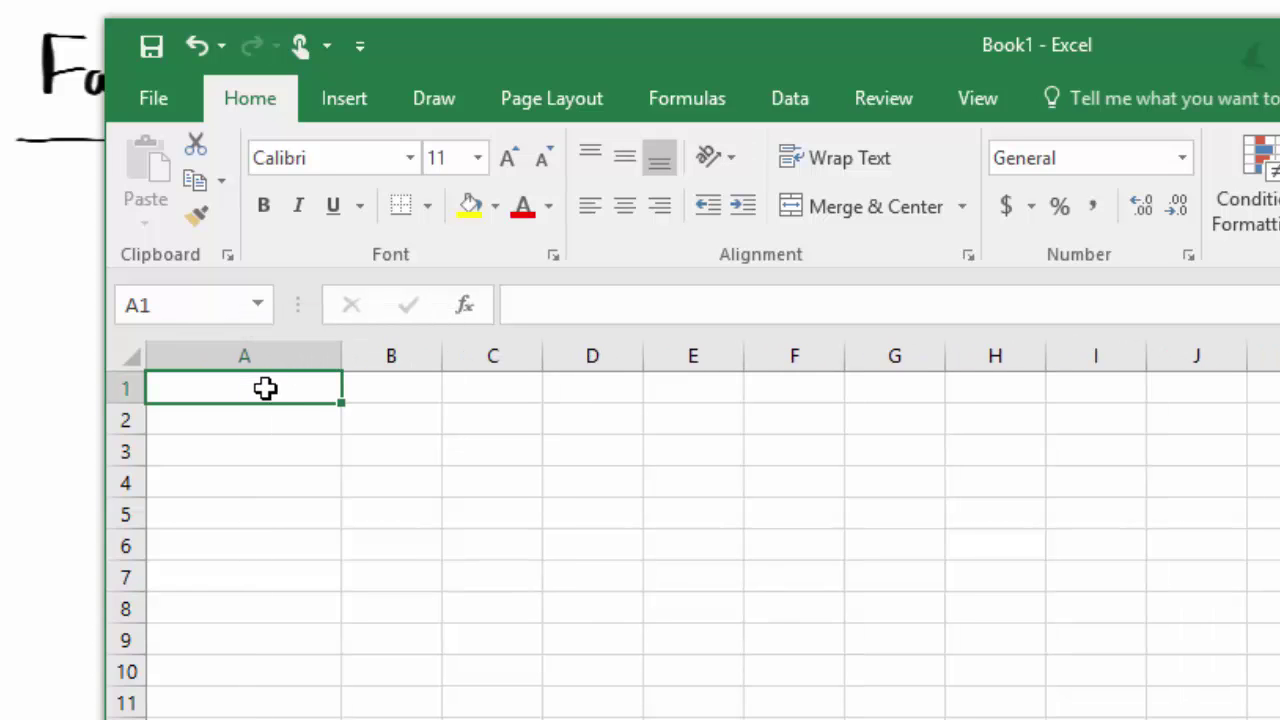
pyautogui.write('Time Step')
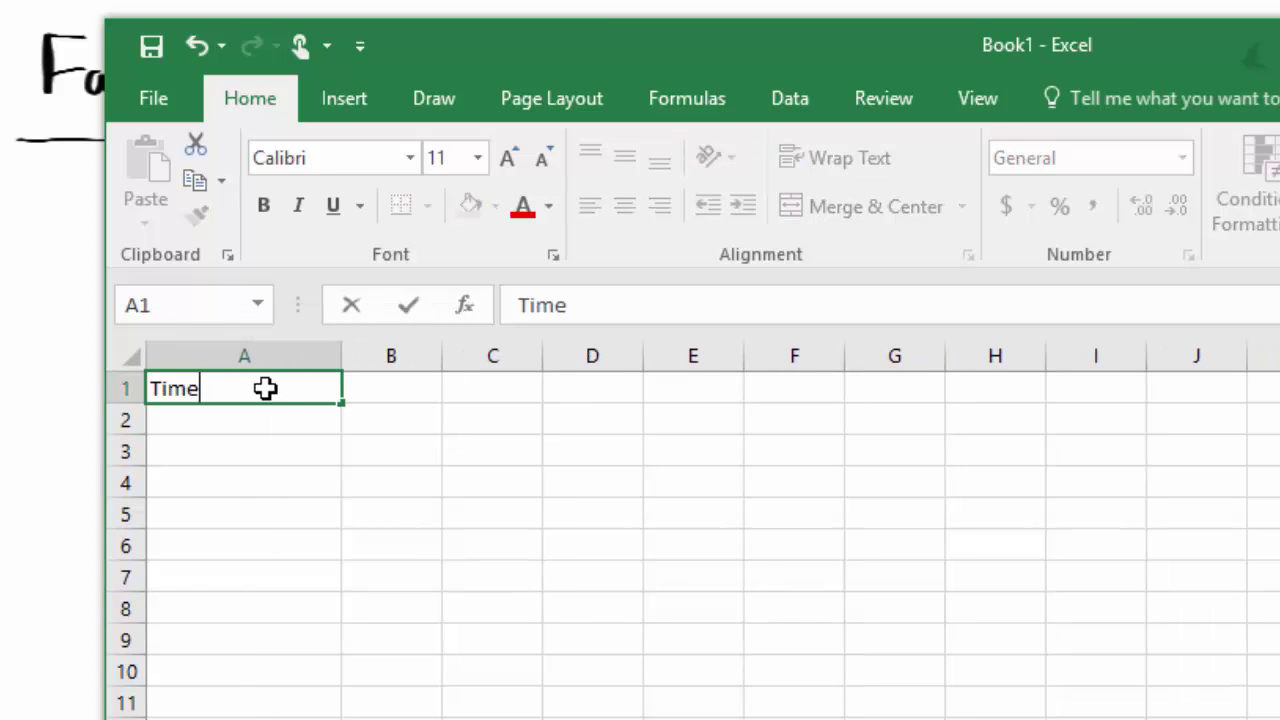
pyautogui.click(413, 392)
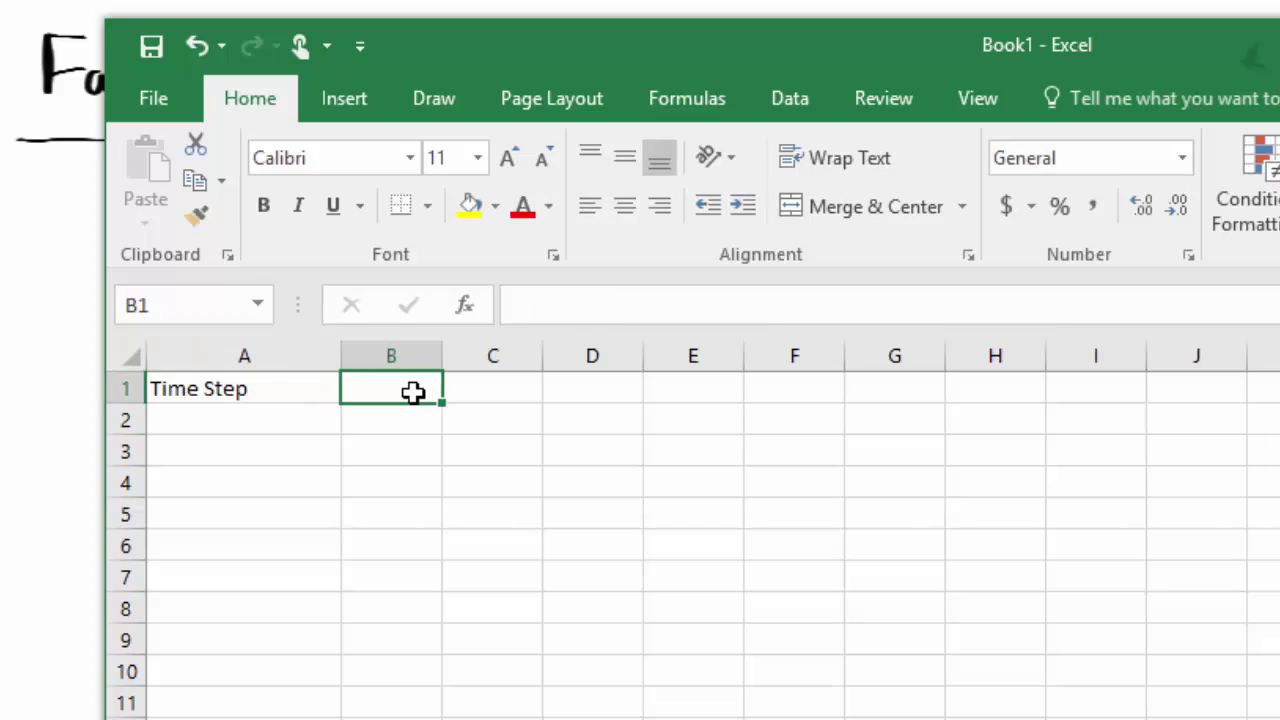
pyautogui.write('0.1')
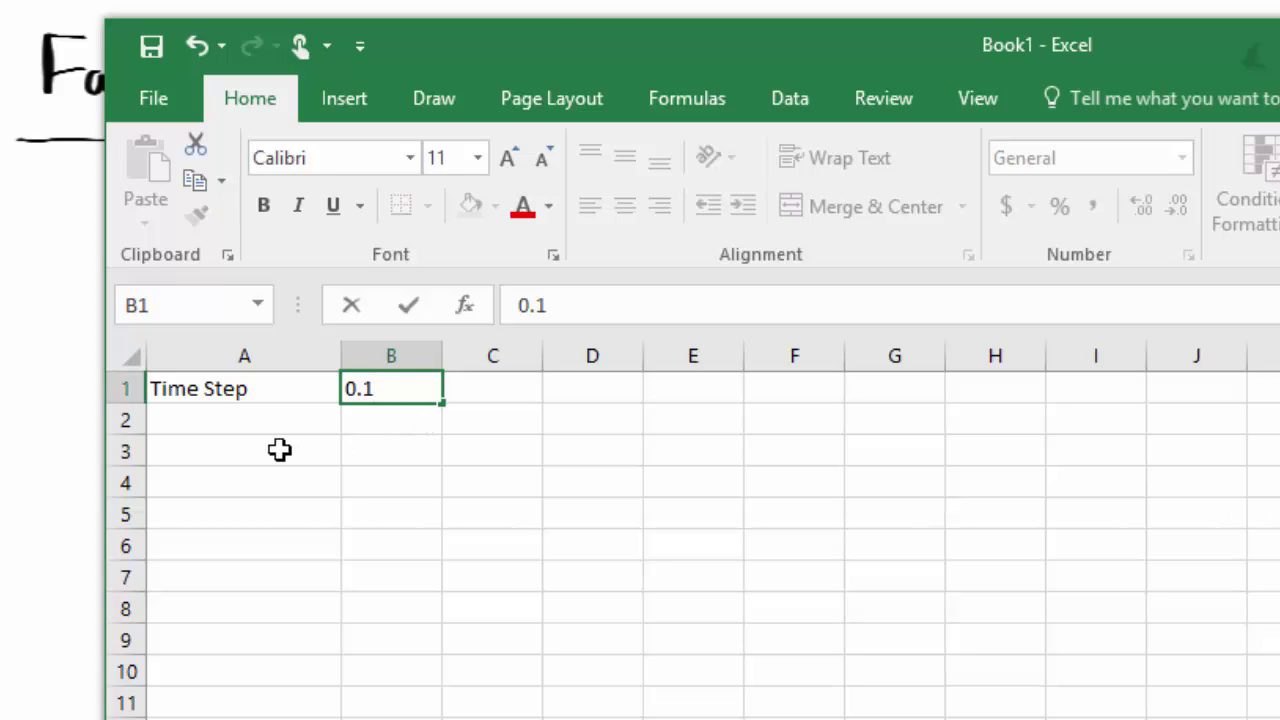
pyautogui.click(235, 450)
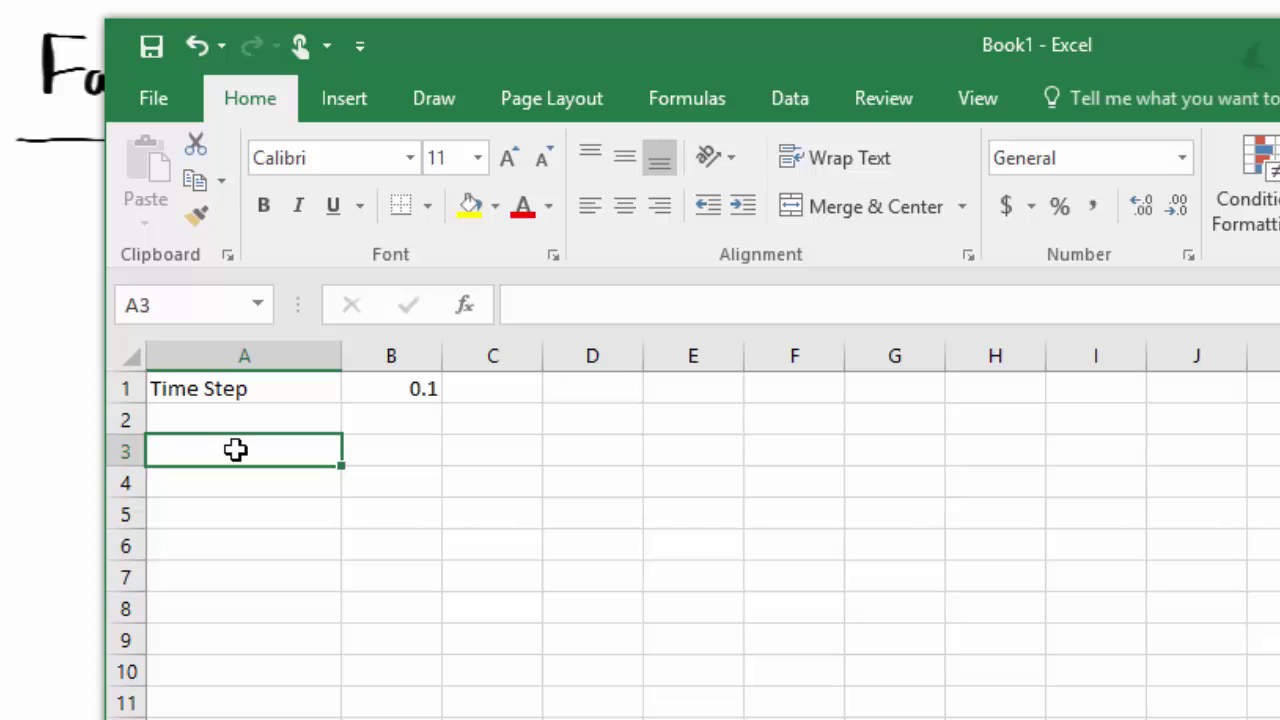
# - Enter the row 3 headers Times, x, v, a, Delta x and Delta v
pyautogui.write('Times')
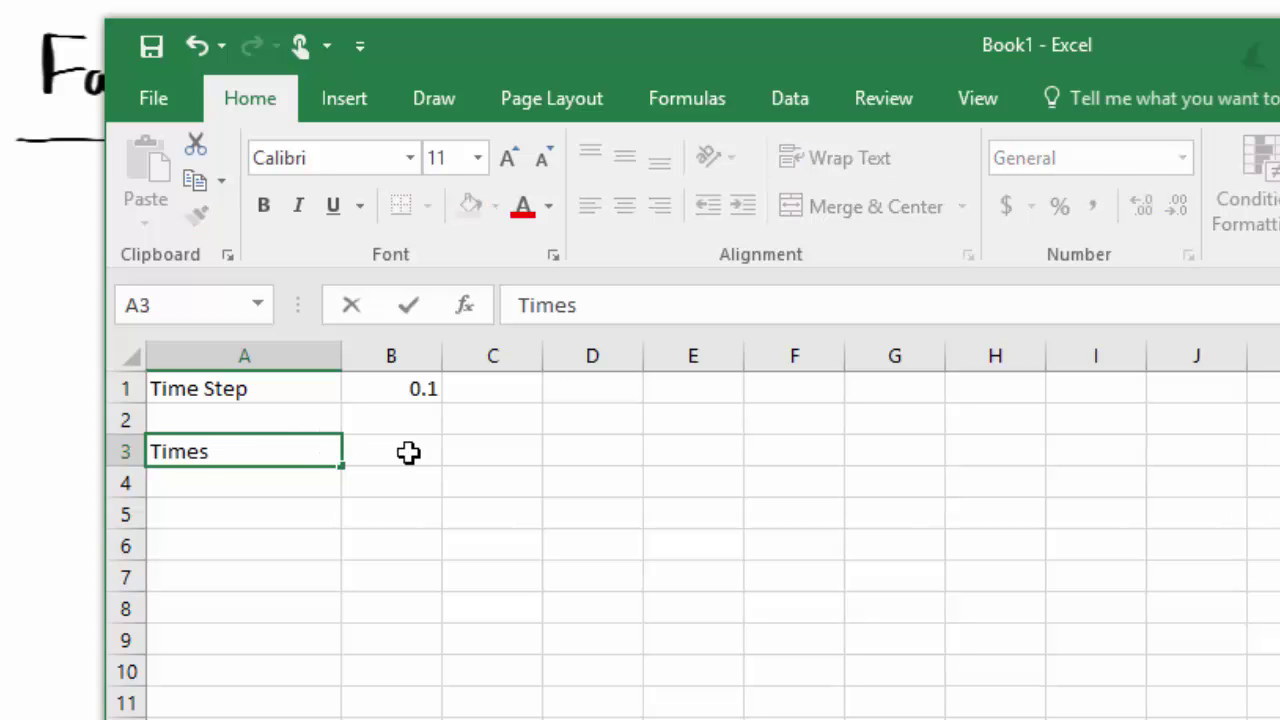
pyautogui.click(409, 452)
pyautogui.write('x')
pyautogui.click(501, 451)
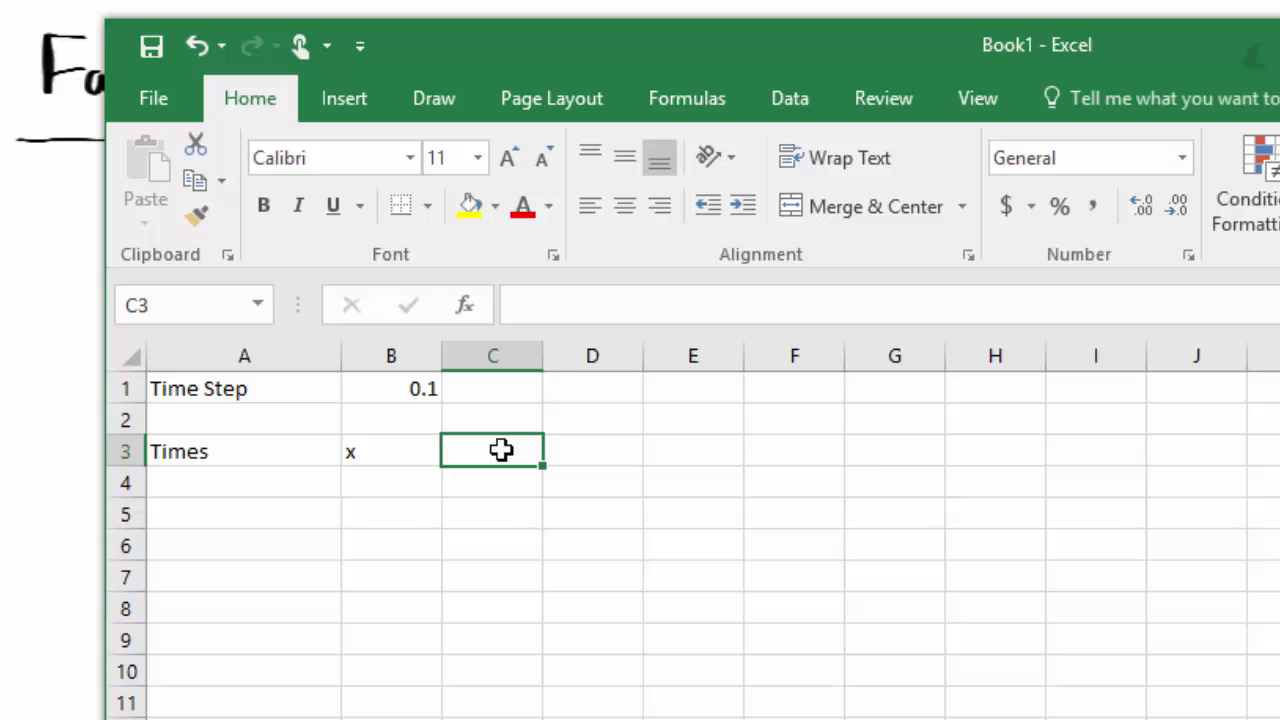
pyautogui.write('v')
pyautogui.click(589, 451)
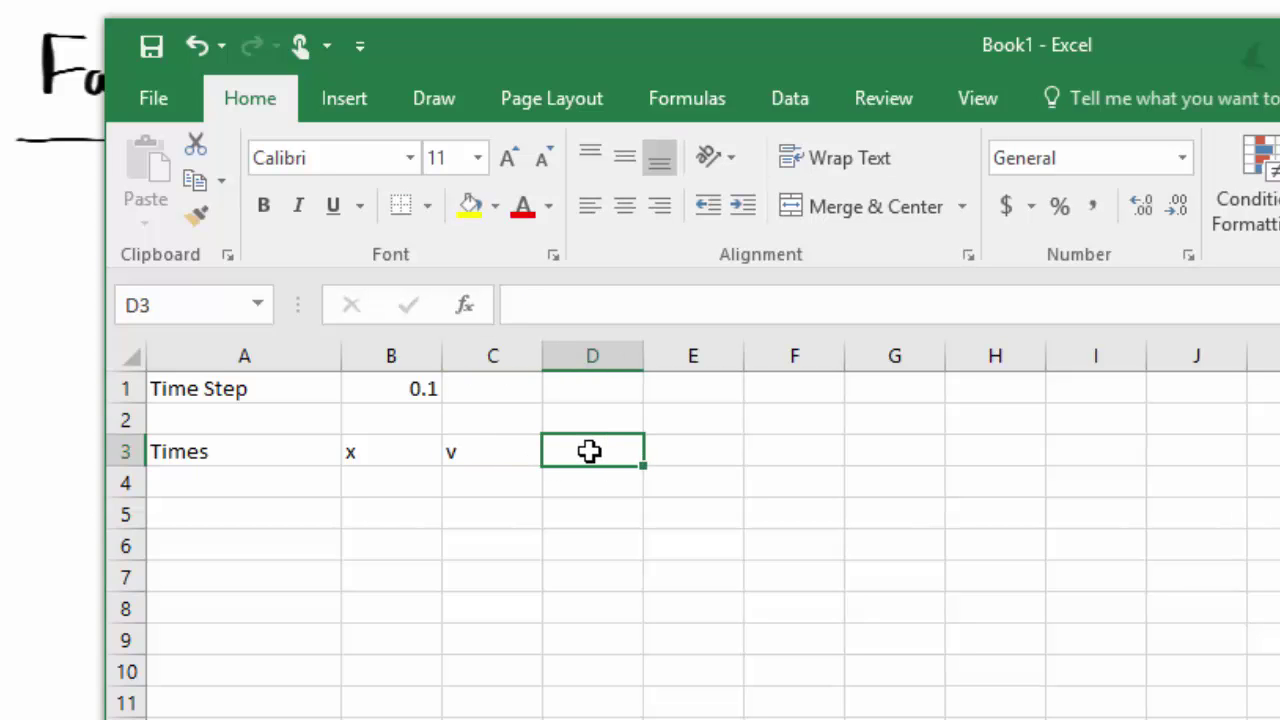
pyautogui.write('a')
pyautogui.click(726, 451)
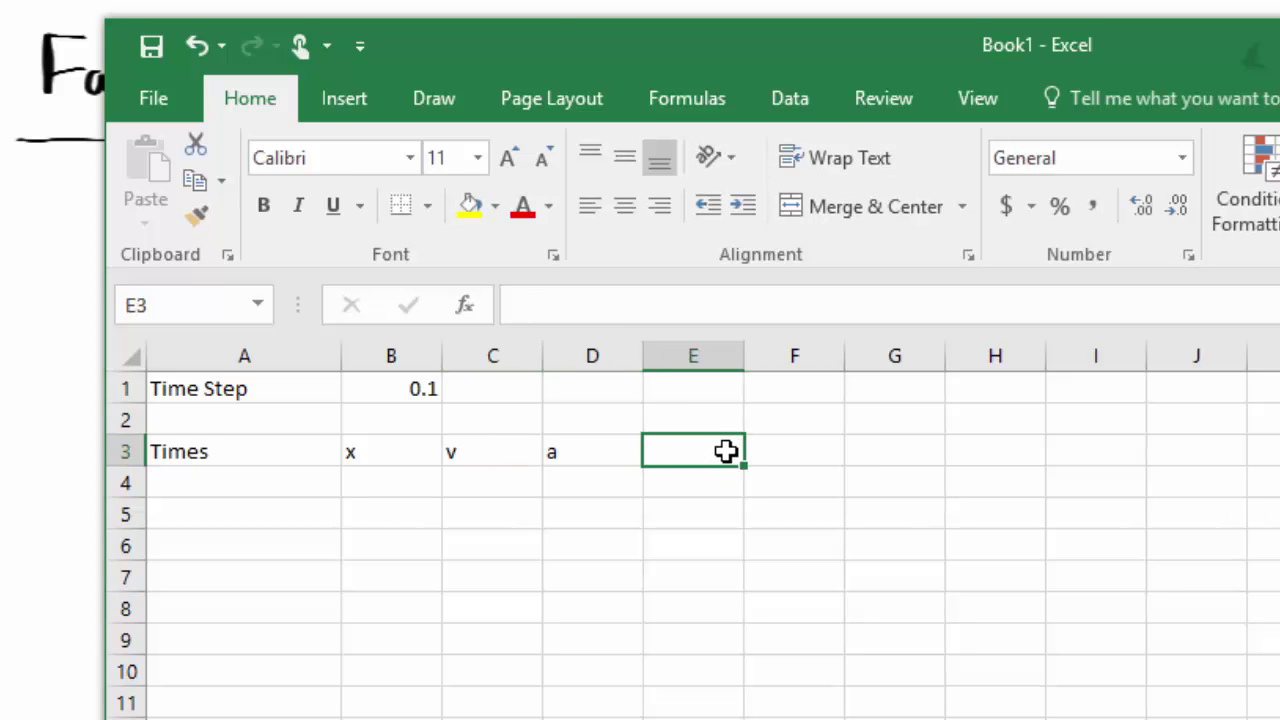
pyautogui.write('Delta')
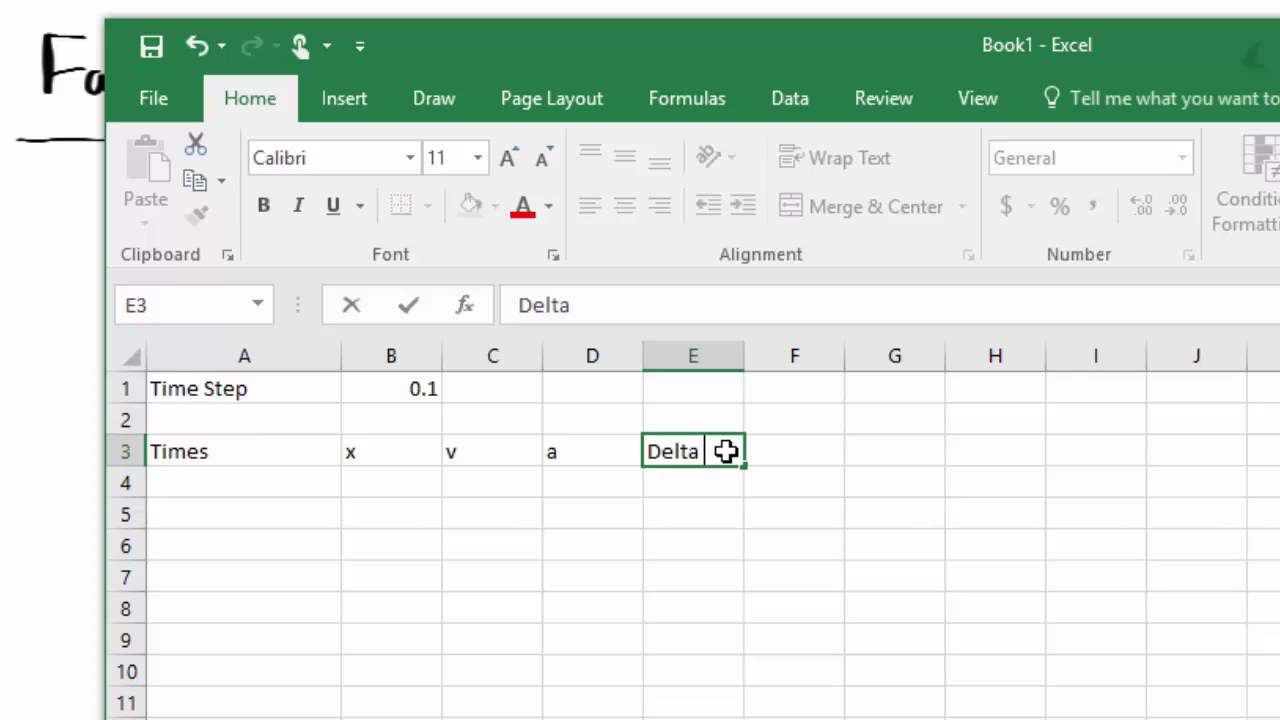
pyautogui.write(' x')
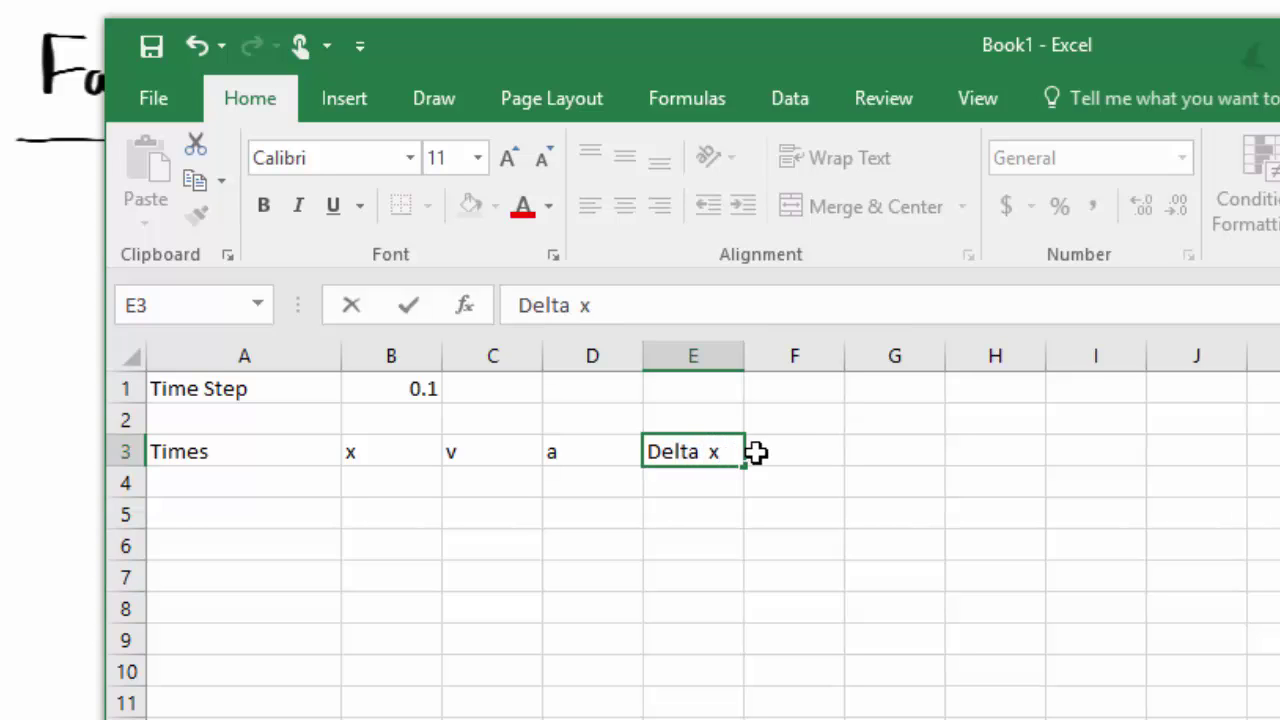
pyautogui.click(786, 449)
pyautogui.write('Delta')
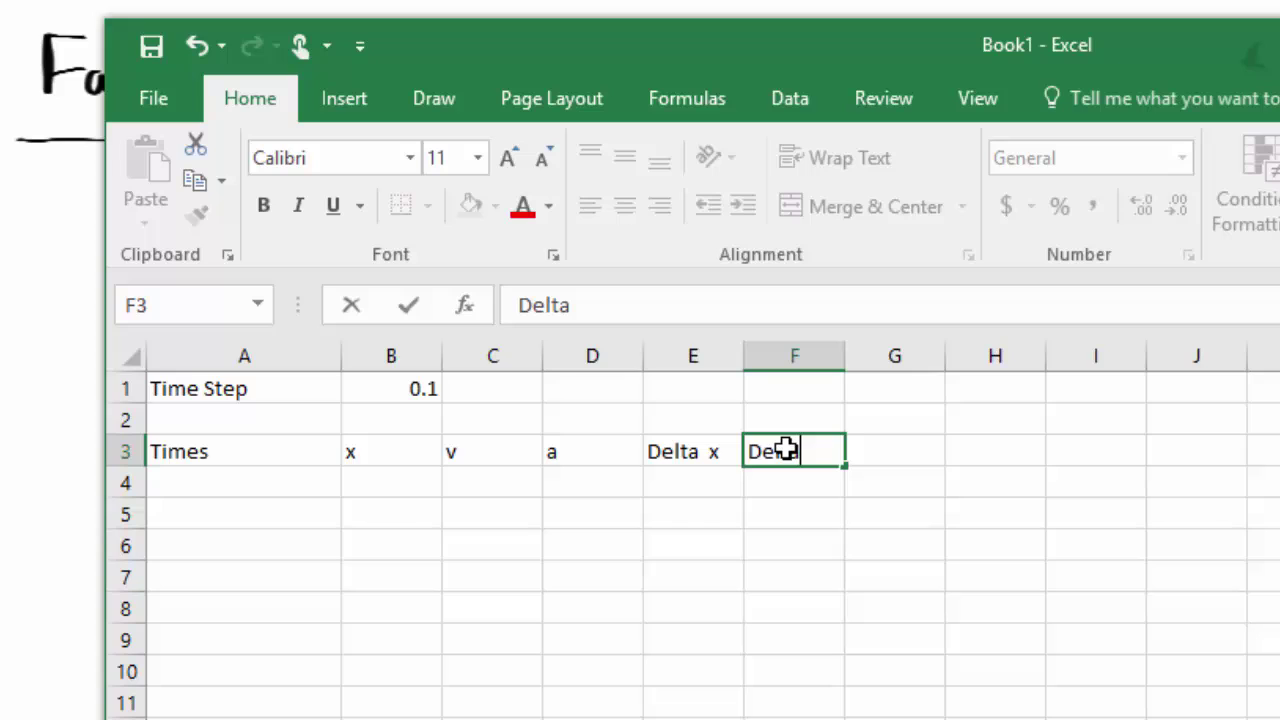
pyautogui.write(' v')
pyautogui.click(196, 485)
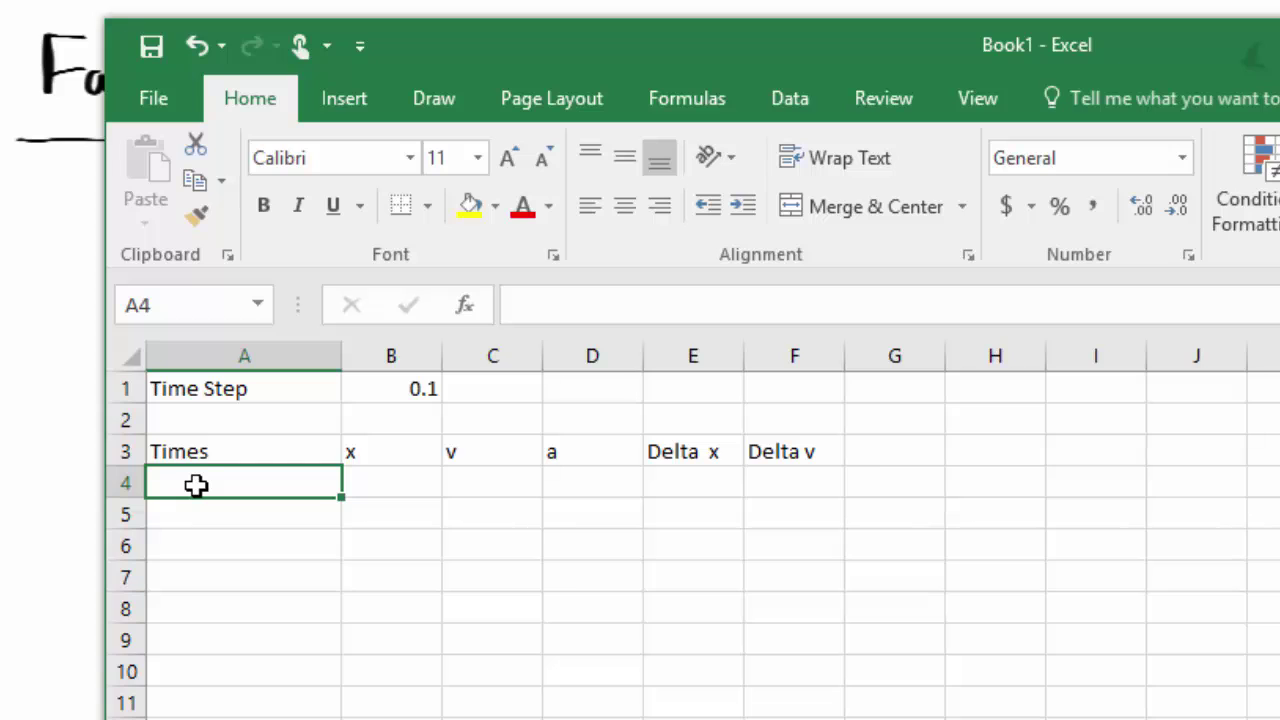
# - Enter time 0, position 100 and velocity 0 in A4:C4
pyautogui.write('0')
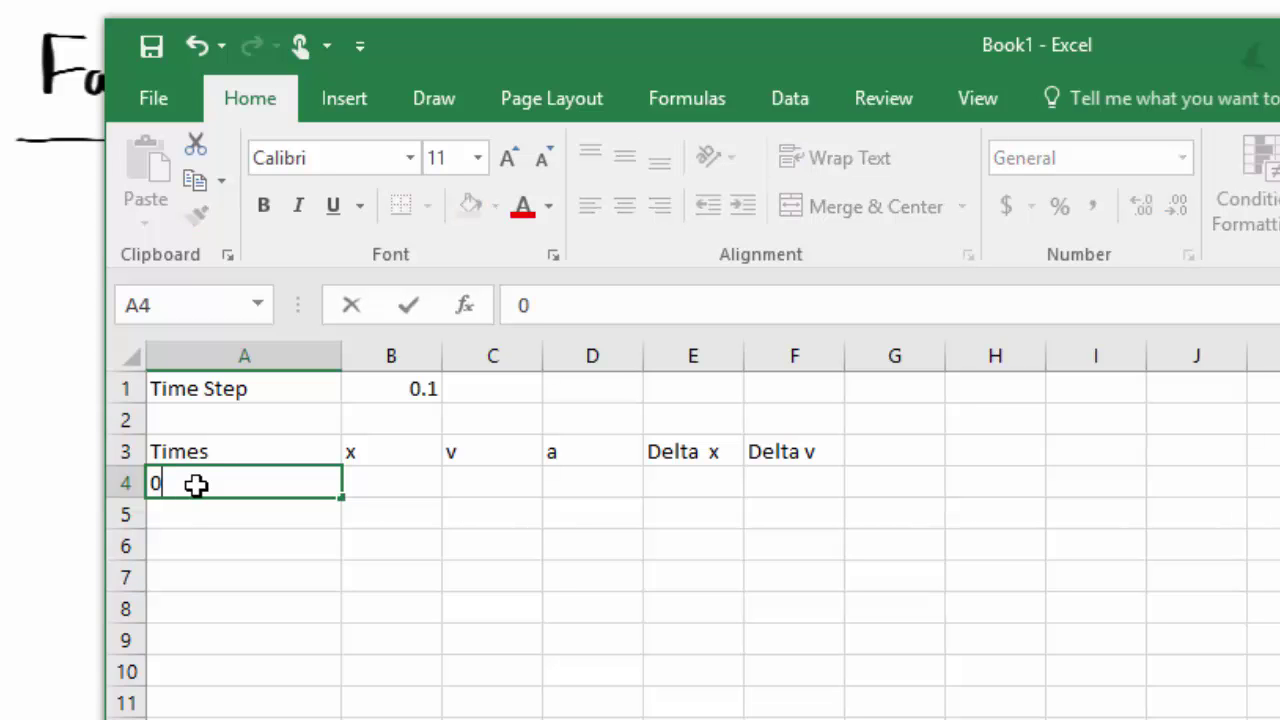
pyautogui.click(380, 483)
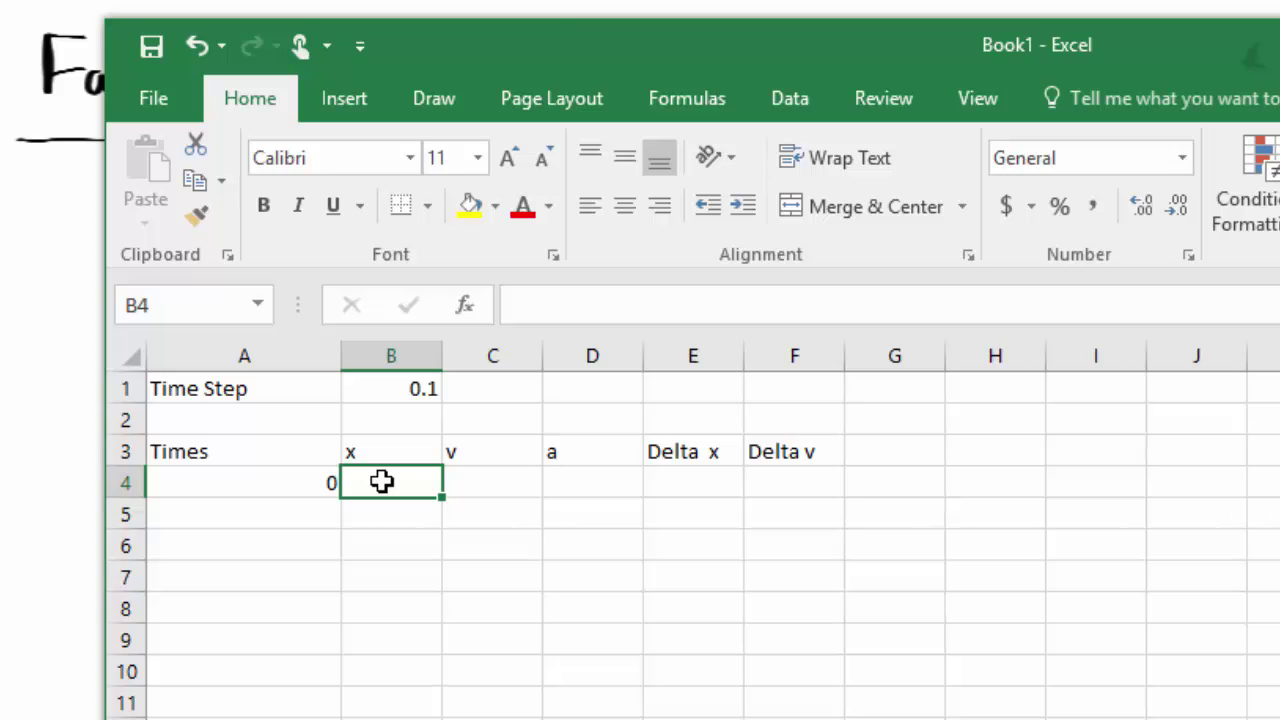
pyautogui.write('100')
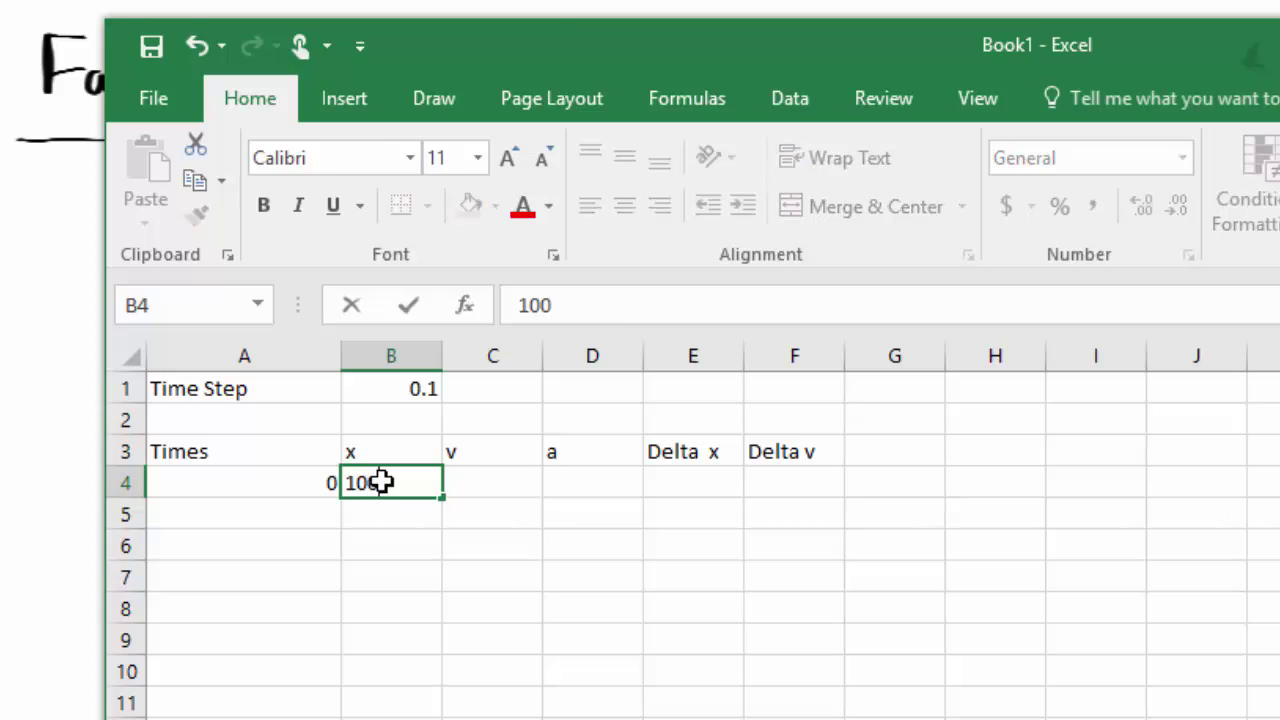
pyautogui.click(471, 484)
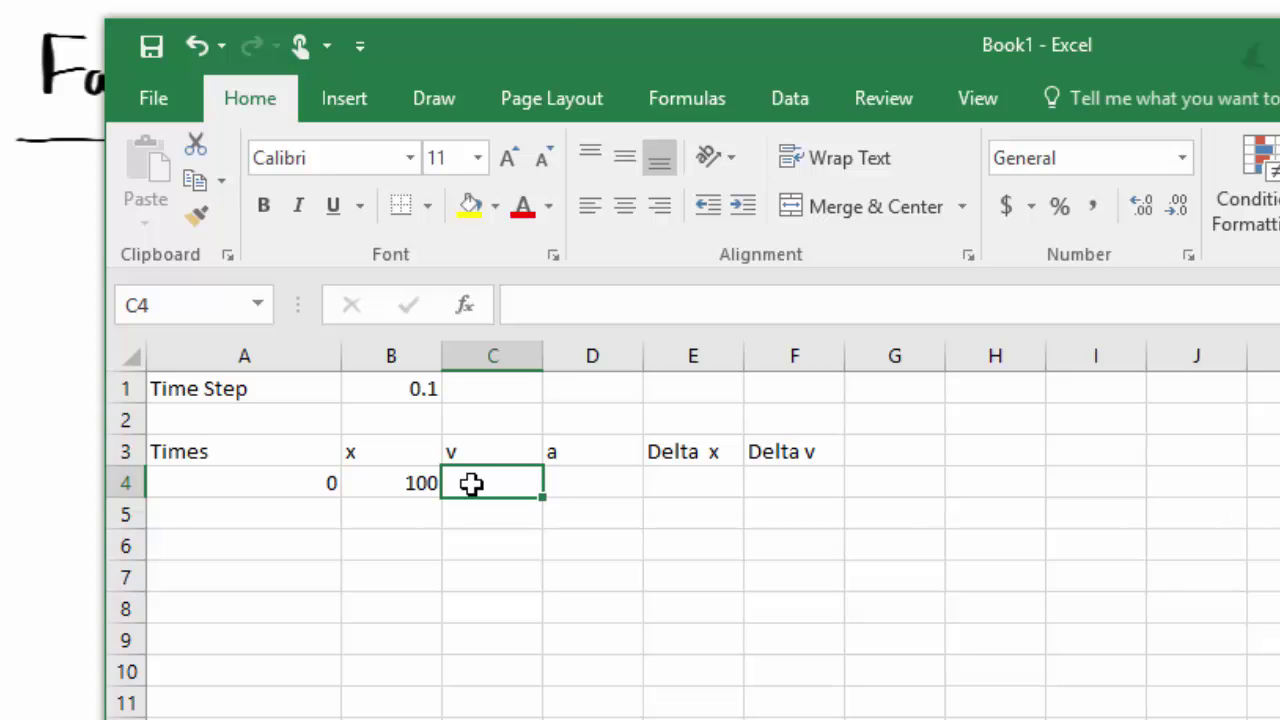
pyautogui.write('0')
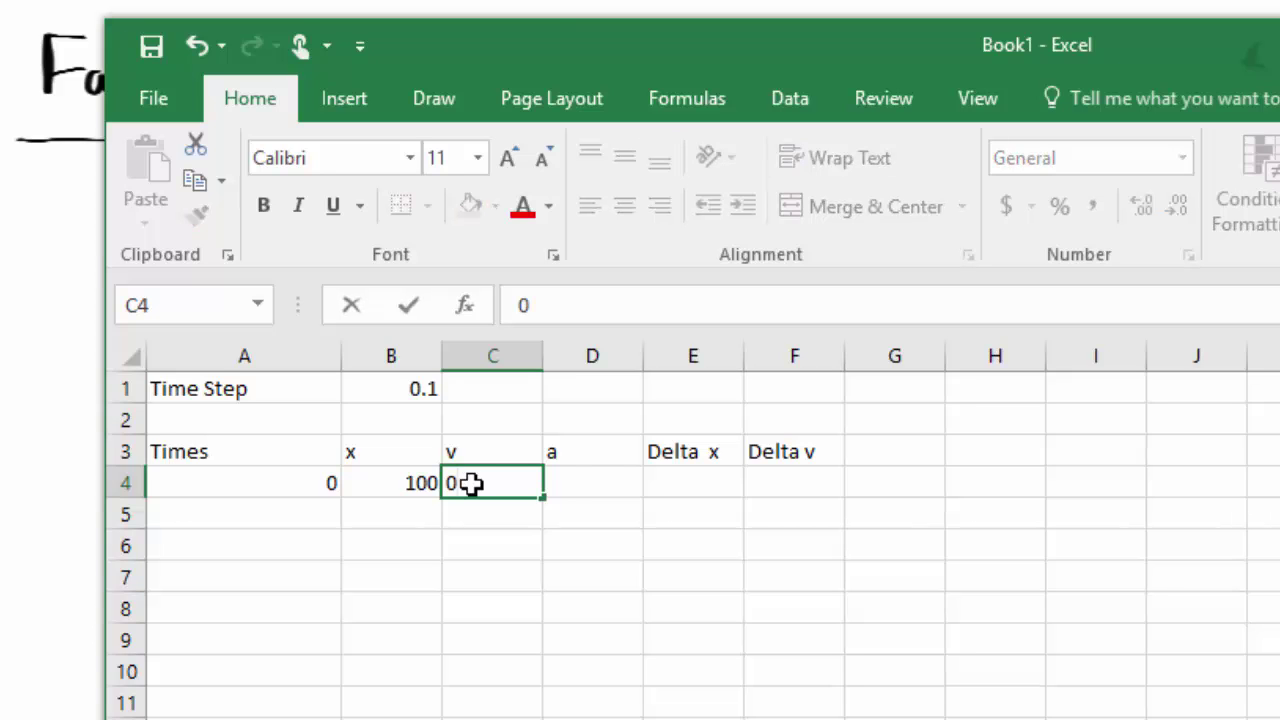
pyautogui.click(600, 485)
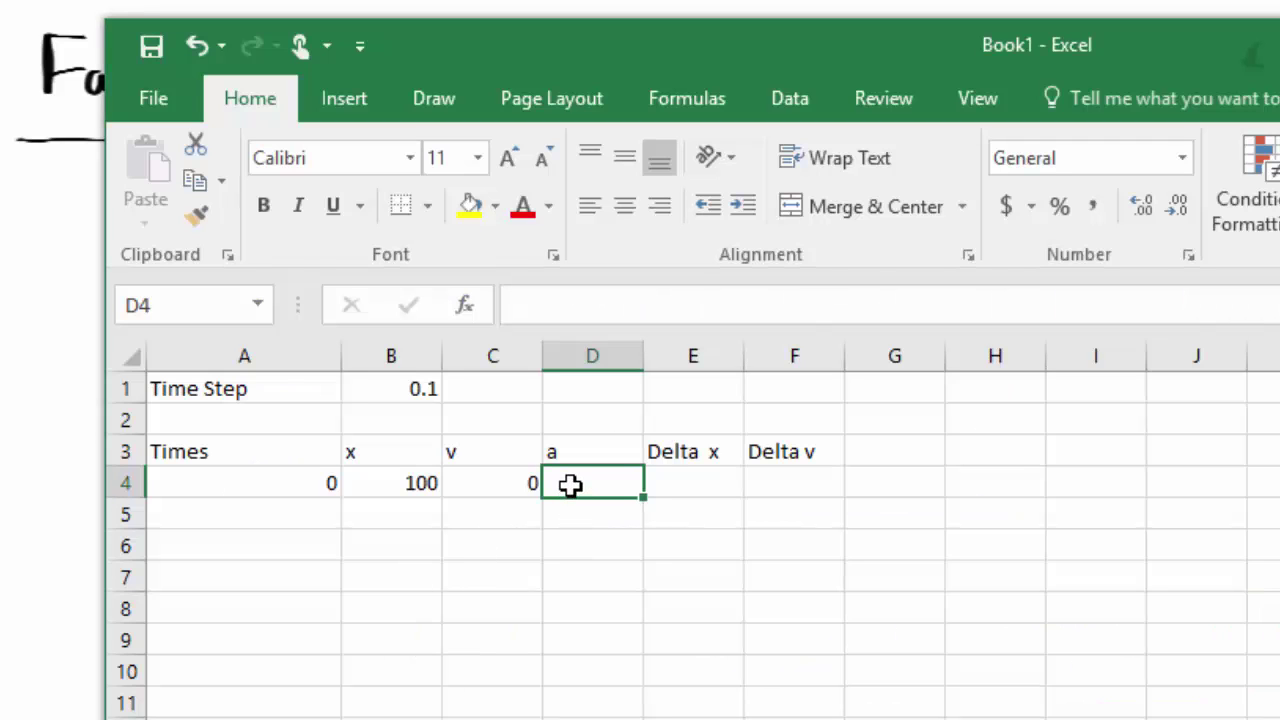
# - Enter =0.007*C4*C4-9.8 in D4, giving an acceleration of -9.8
pyautogui.write('=')
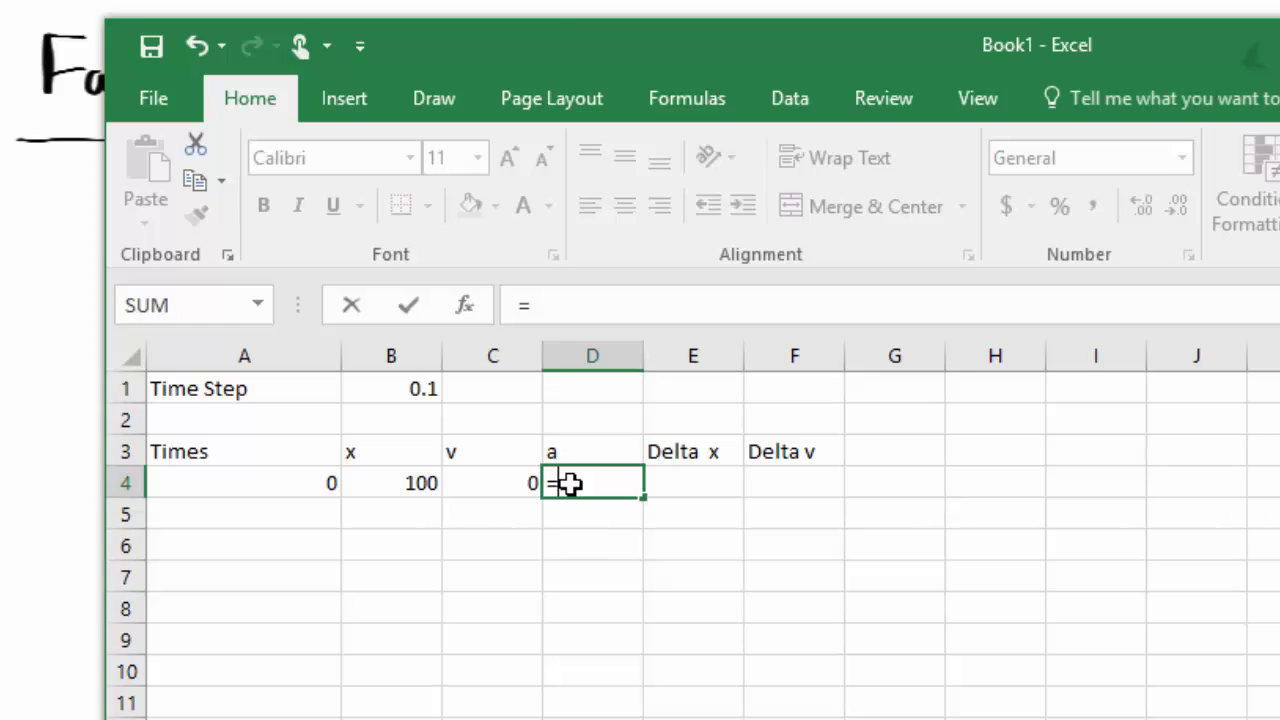
pyautogui.write('0.007')
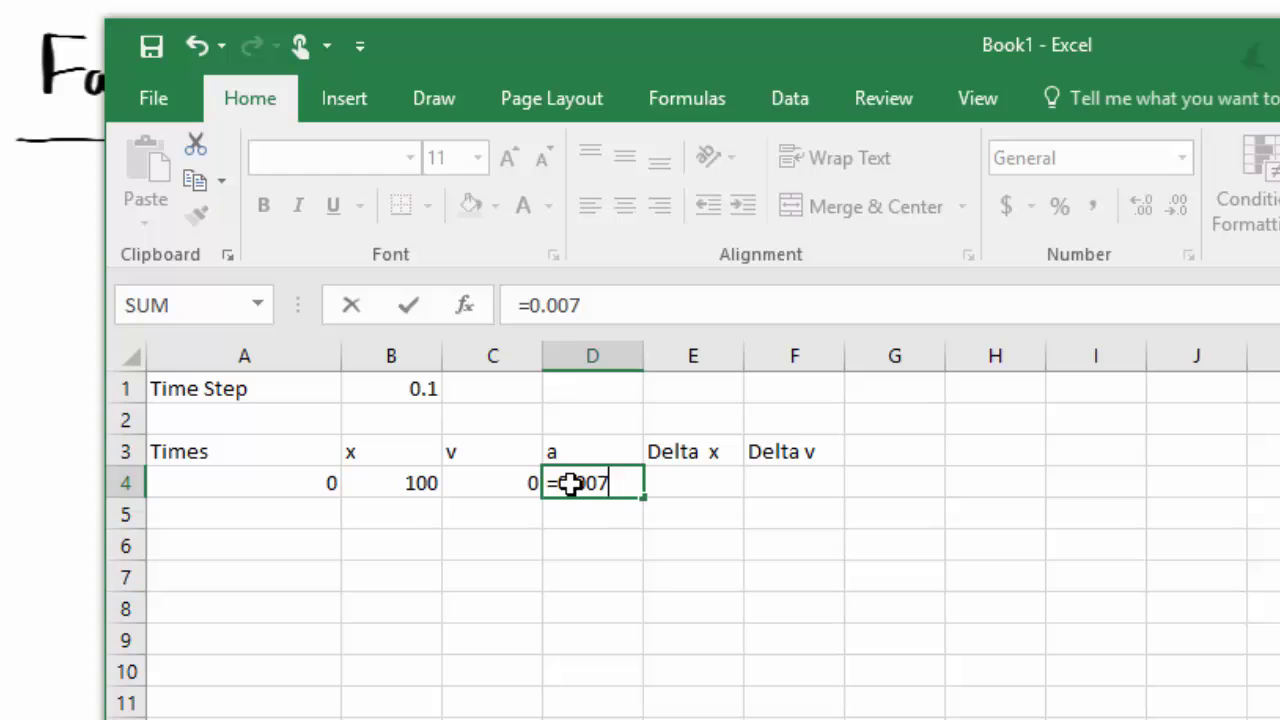
pyautogui.write('*')
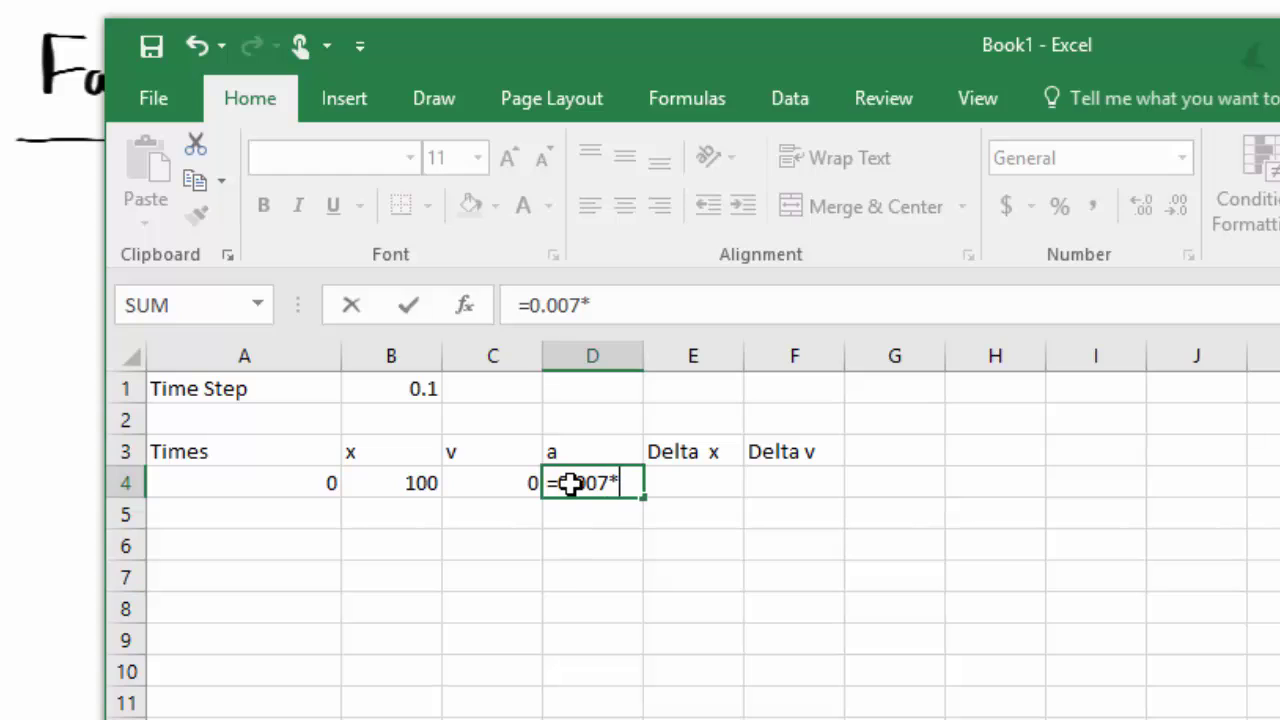
pyautogui.click(483, 487)
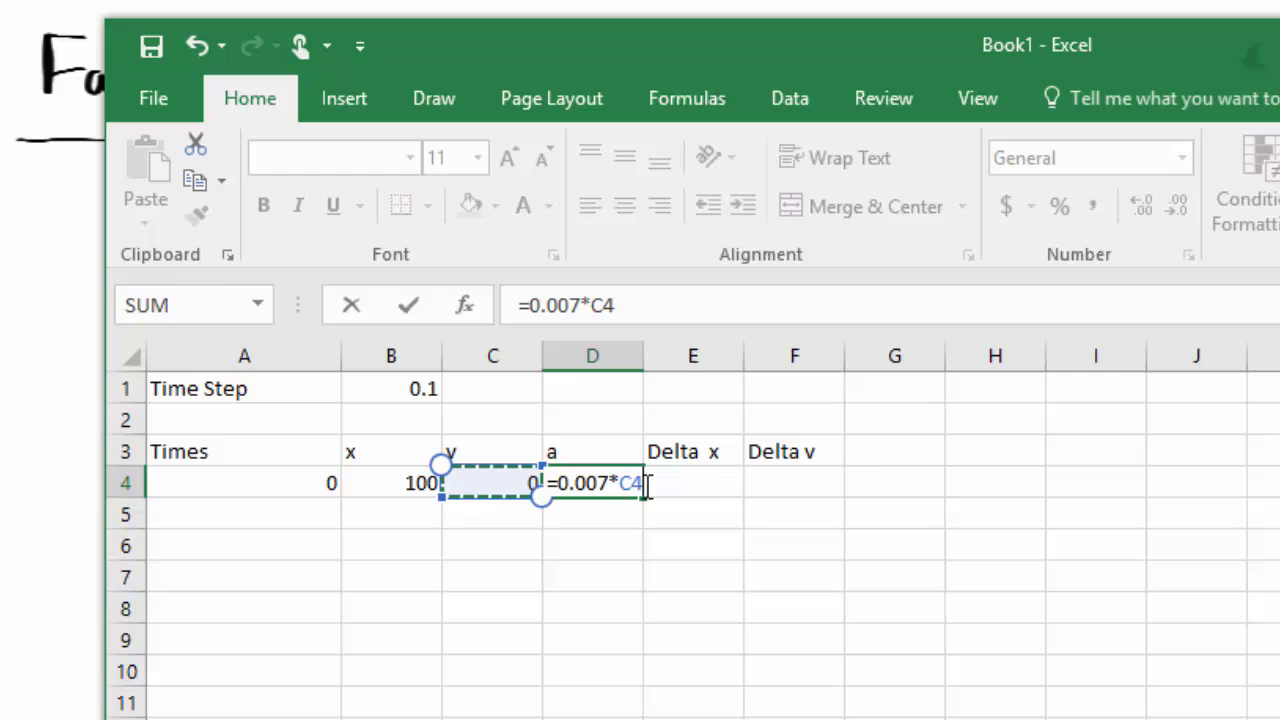
pyautogui.write('*')
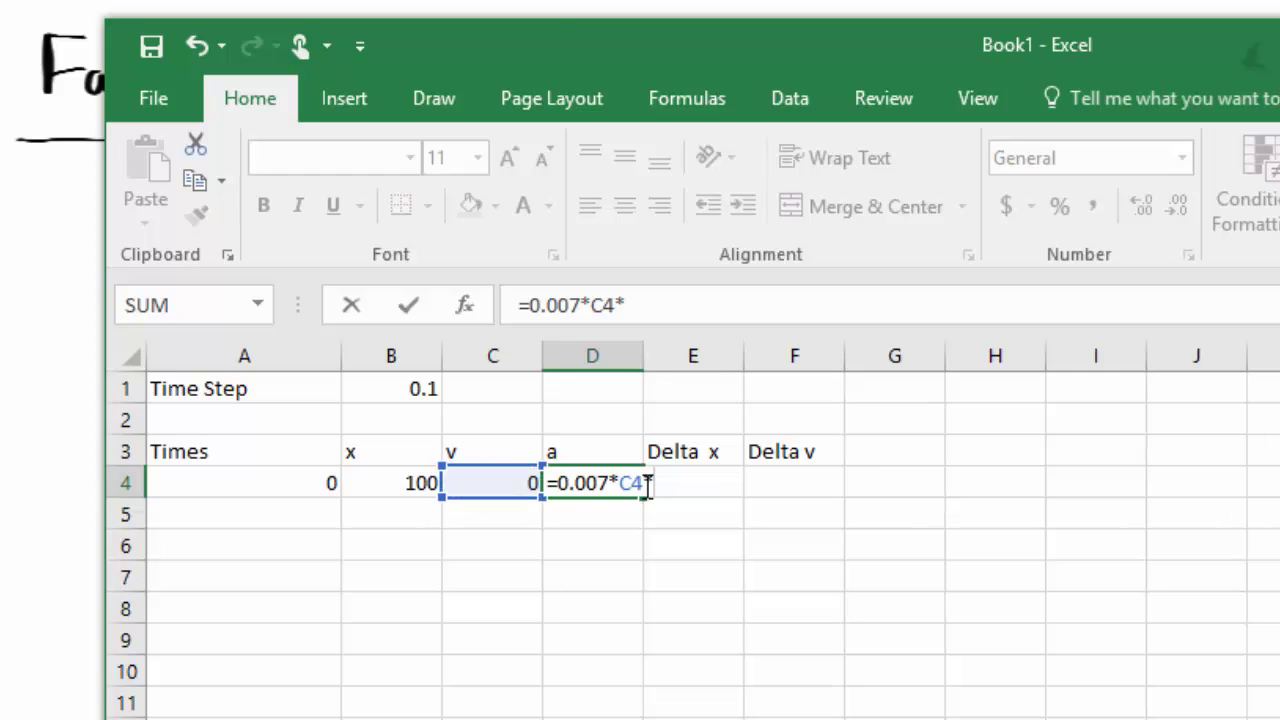
pyautogui.click(503, 484)
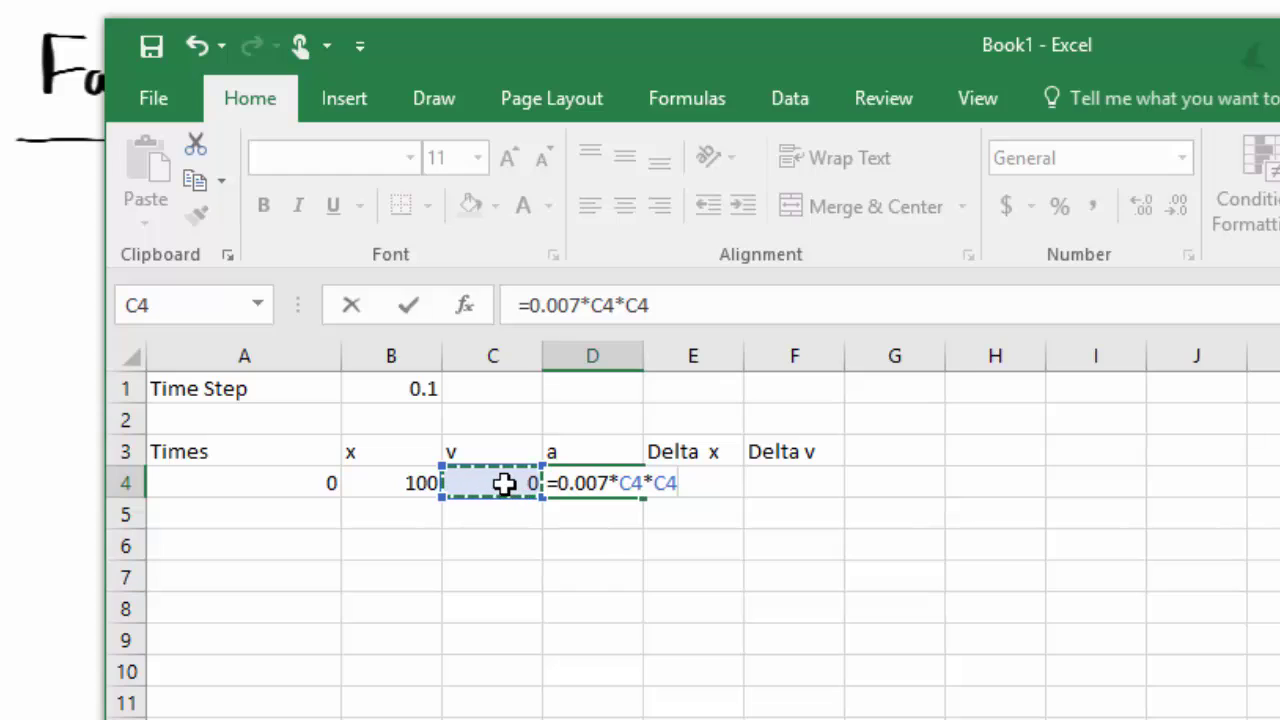
pyautogui.write('-')
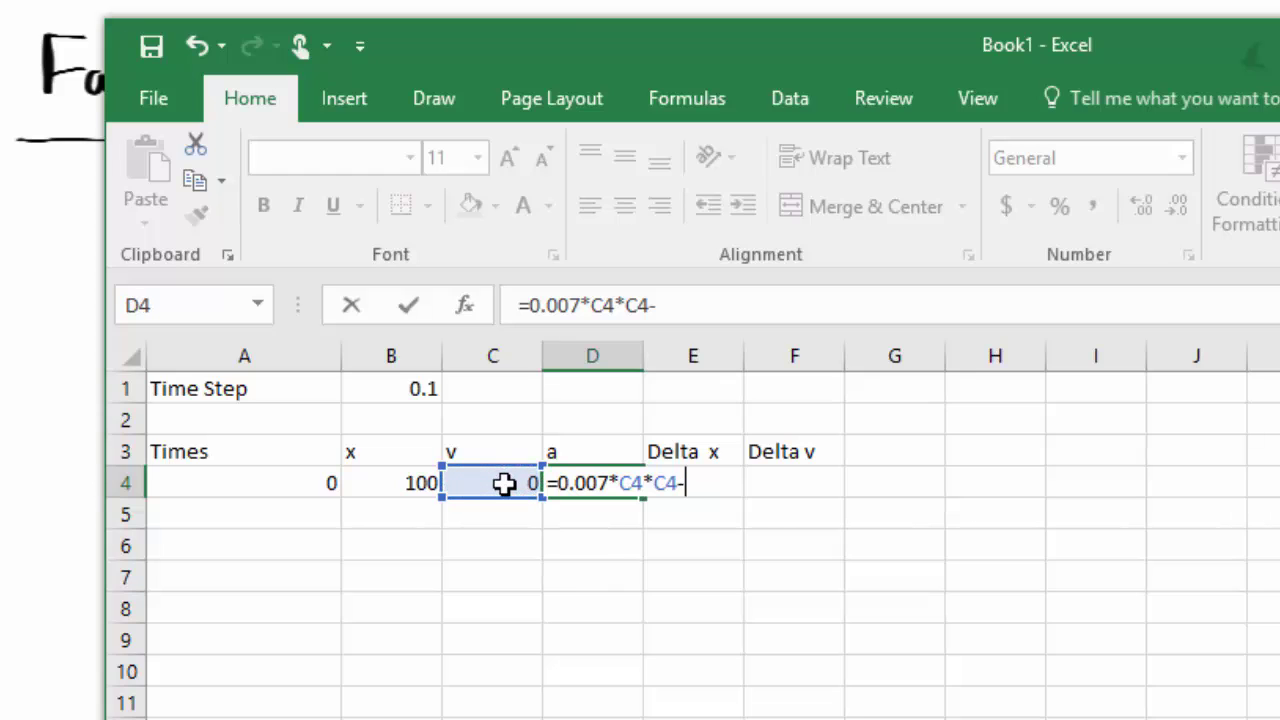
pyautogui.write('9.8')
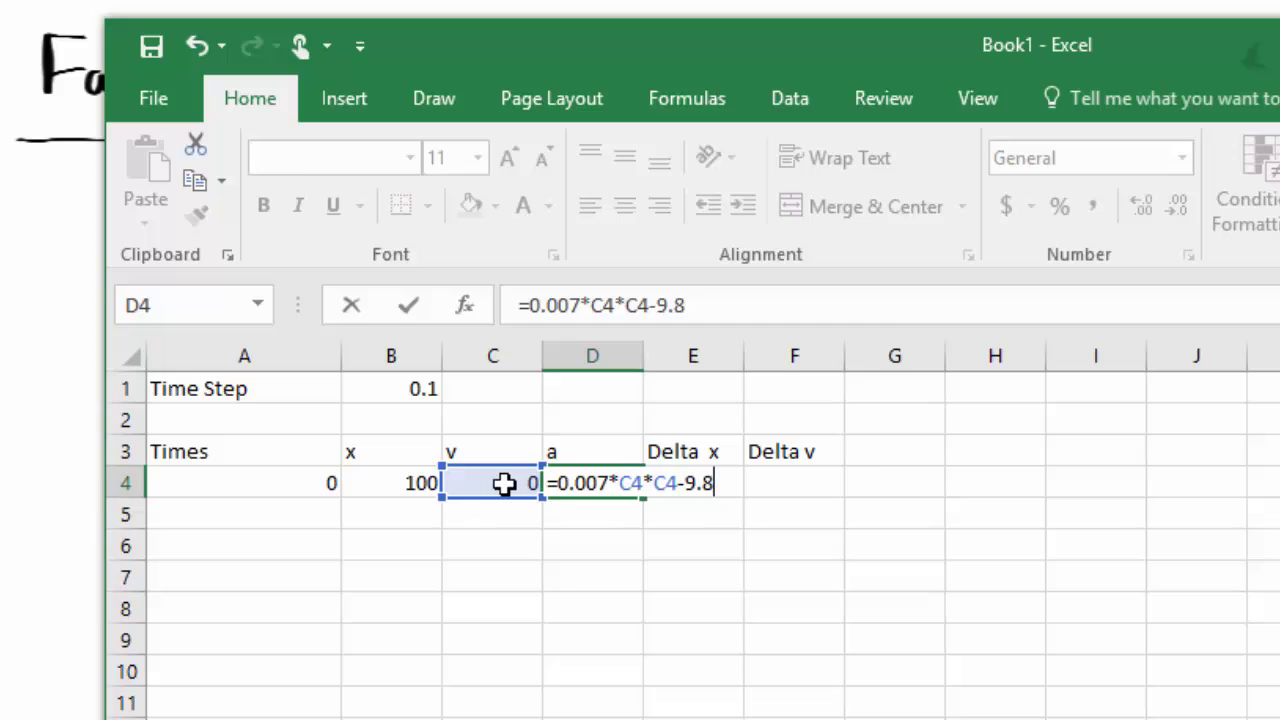
pyautogui.press('Return')
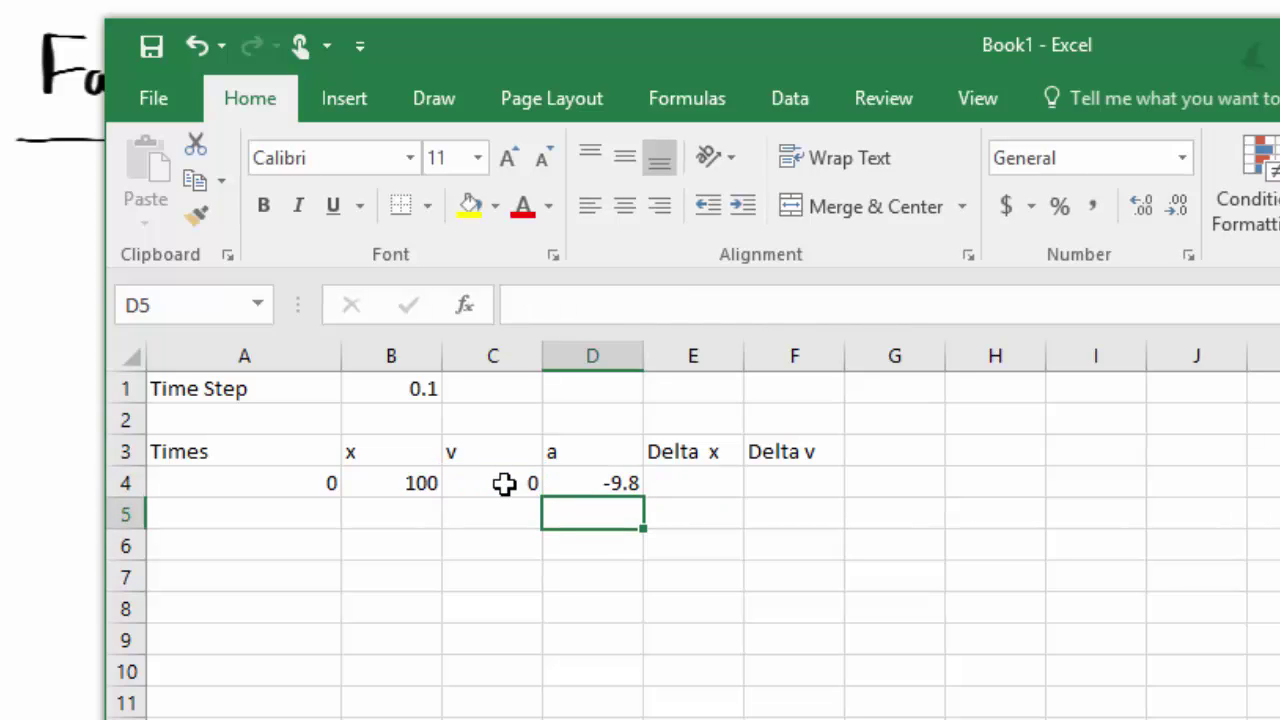
# - Enter =C4*B1+0.5*D4*B1*B1 in E4, giving a Delta x of -0.049
pyautogui.click(717, 484)
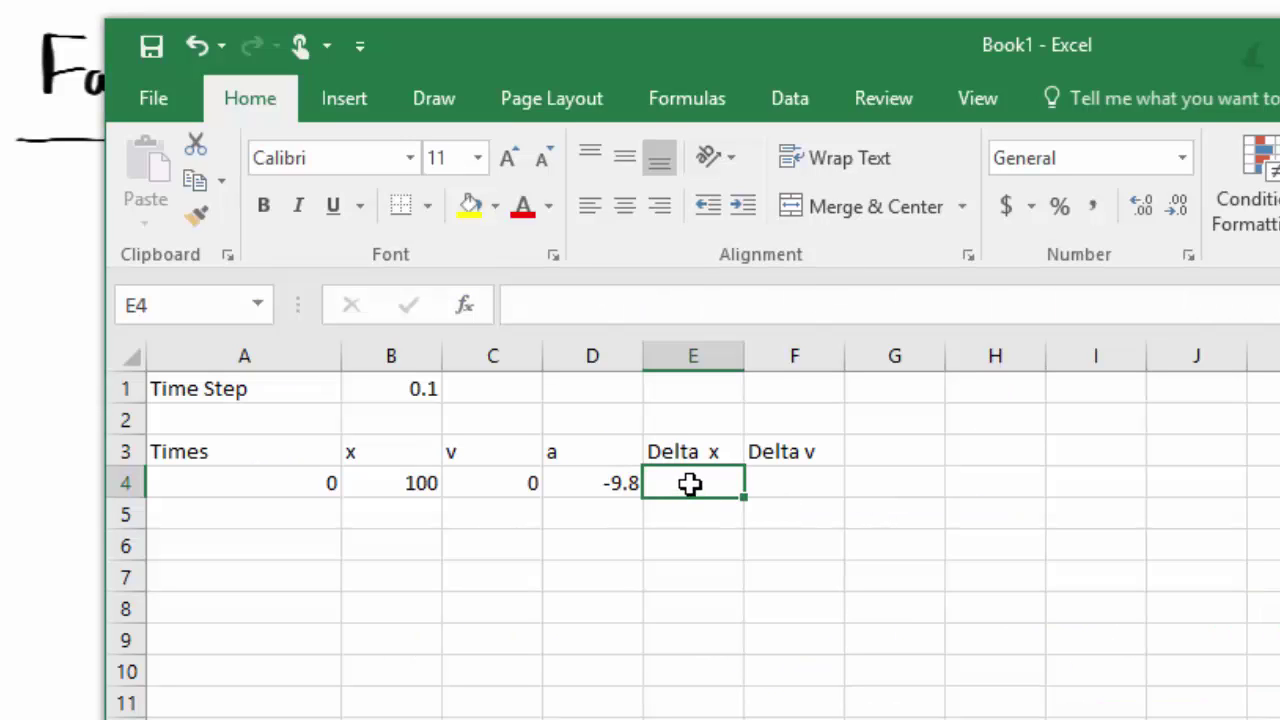
pyautogui.write('=')
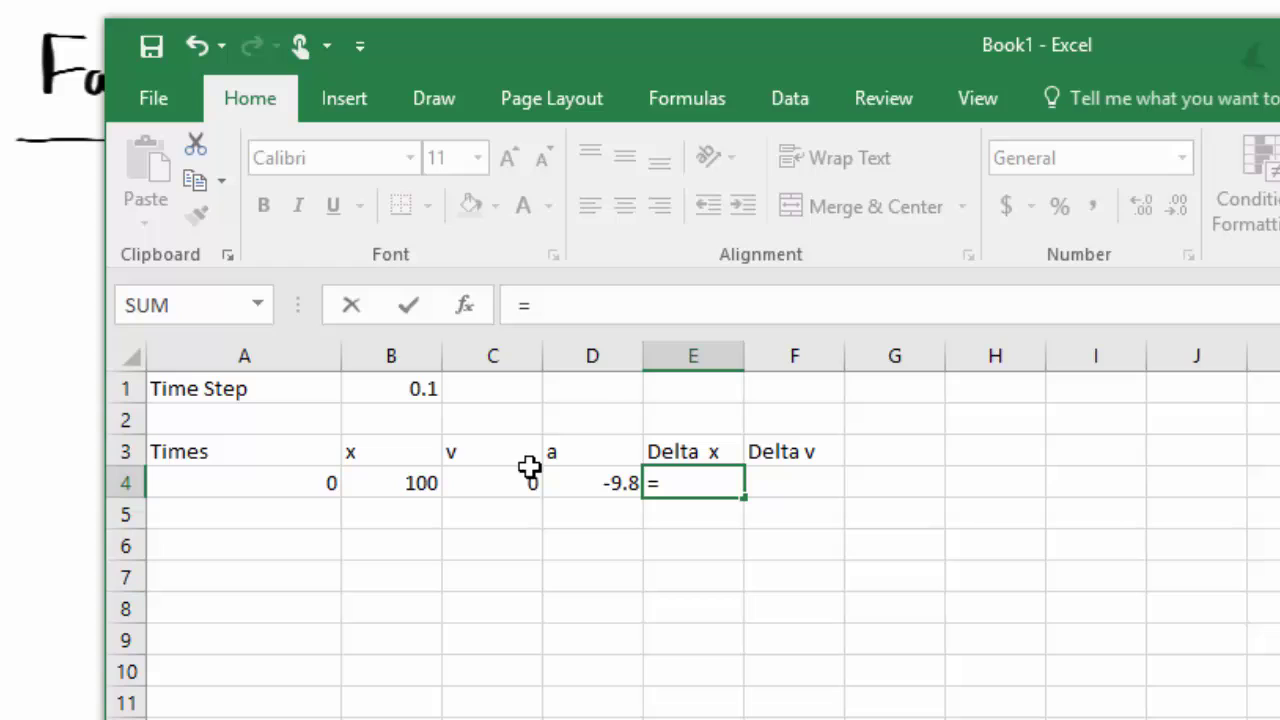
pyautogui.click(500, 481)
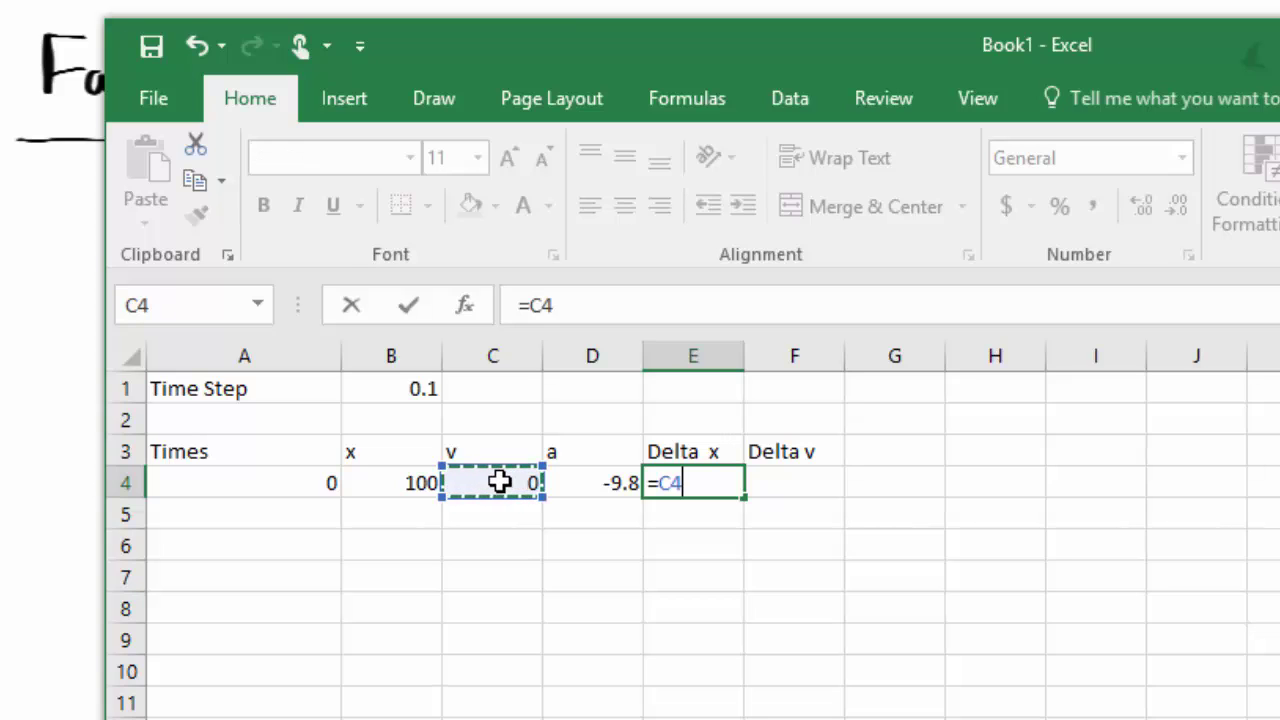
pyautogui.write('*')
pyautogui.click(407, 391)
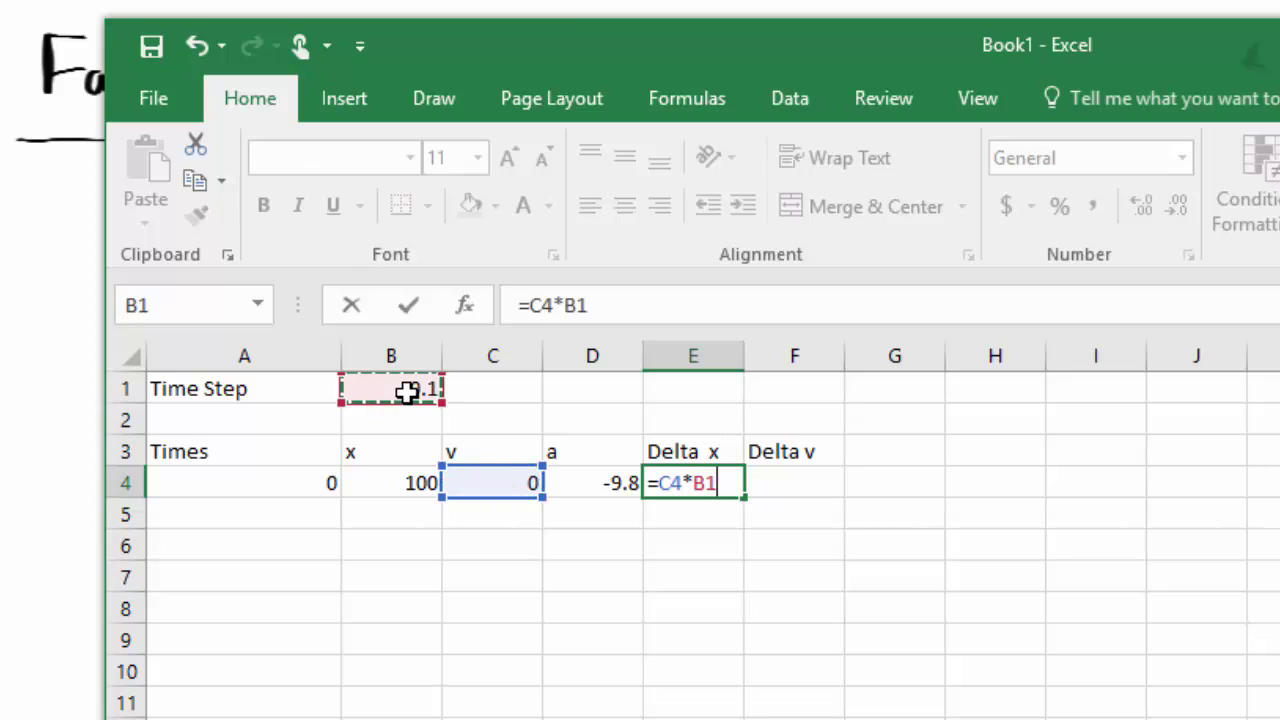
pyautogui.write('+0.5*')
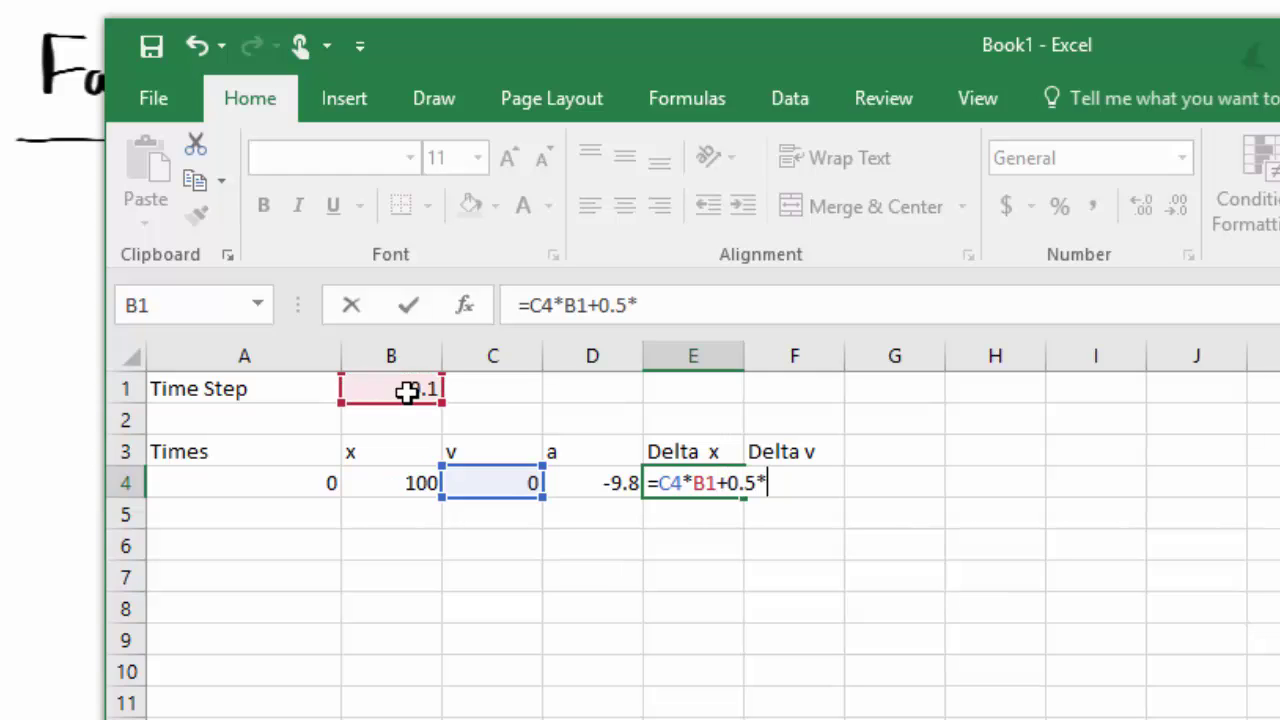
pyautogui.click(598, 483)
pyautogui.write('*')
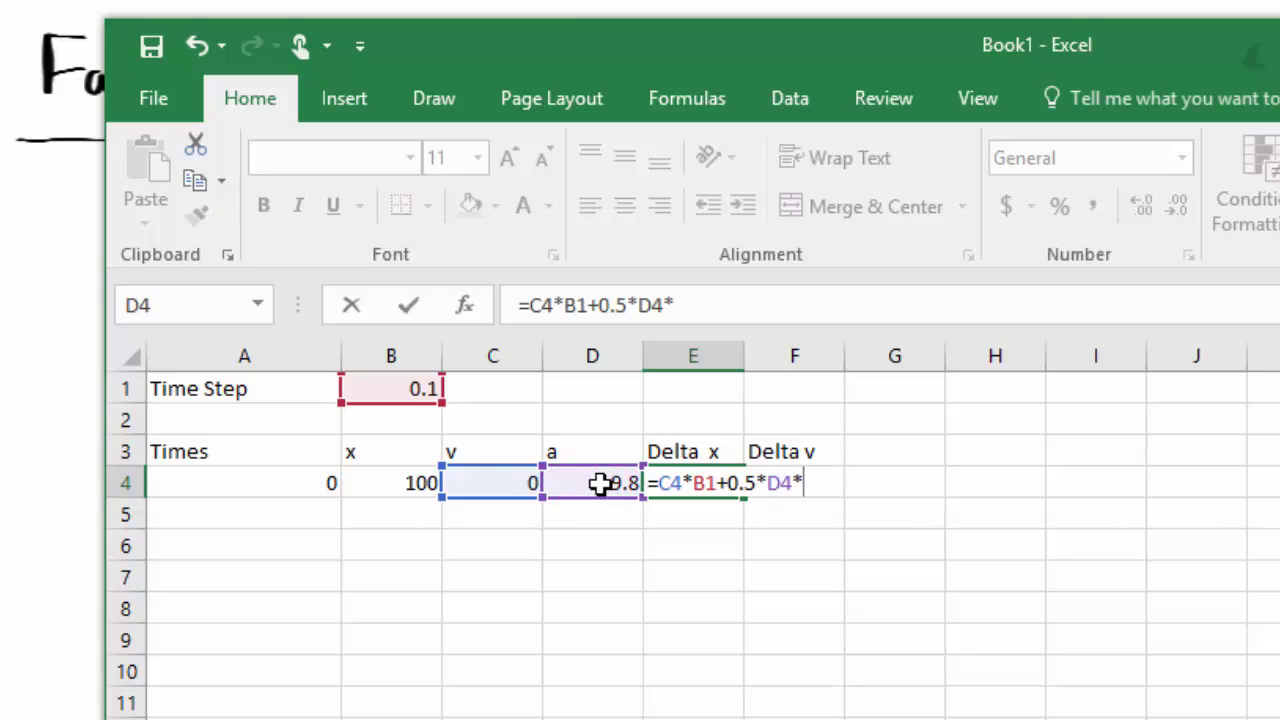
pyautogui.click(398, 388)
pyautogui.write('*')
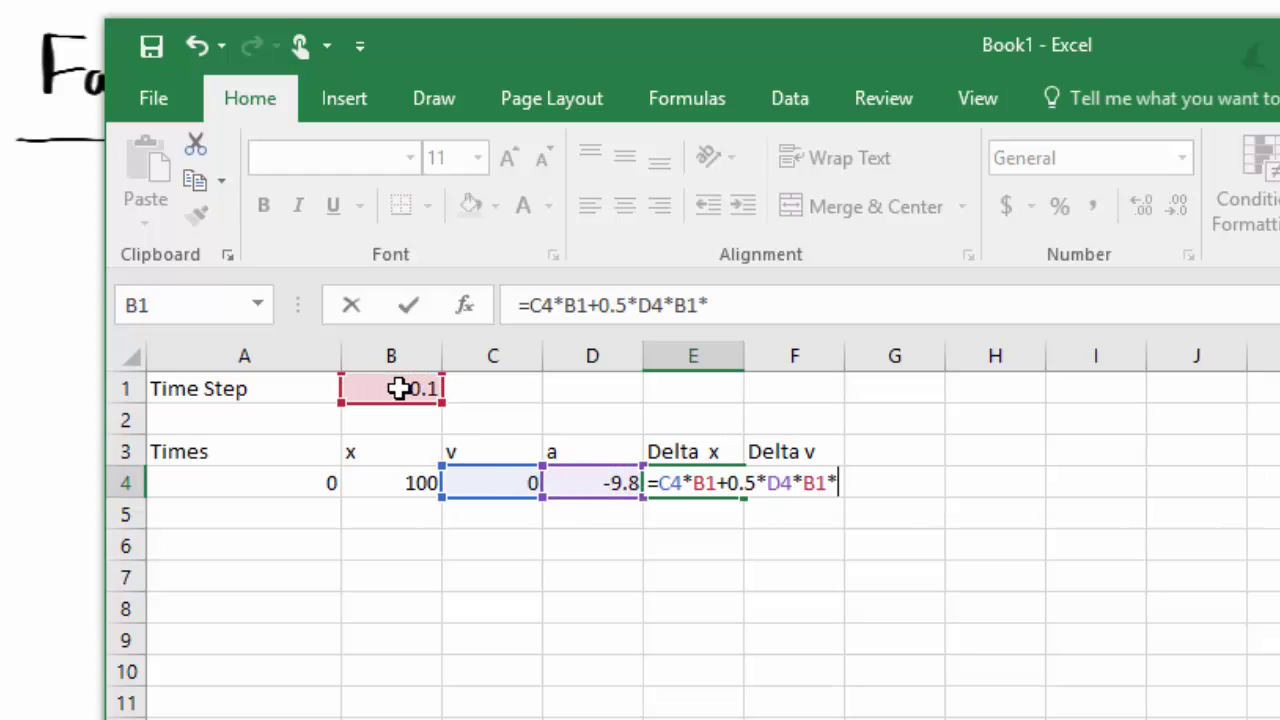
pyautogui.click(398, 388)
pyautogui.press('Return')
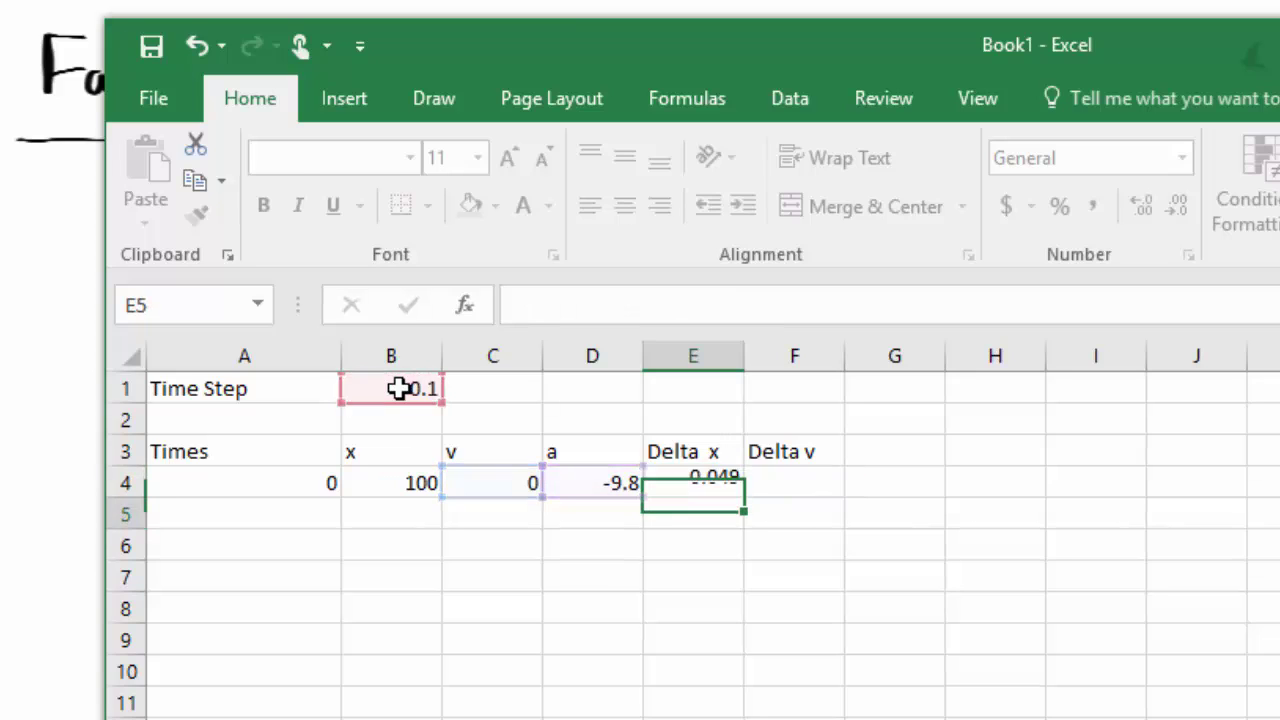
# - Enter =D4*B1 in F4, giving a Delta v of -0.98
pyautogui.click(789, 486)
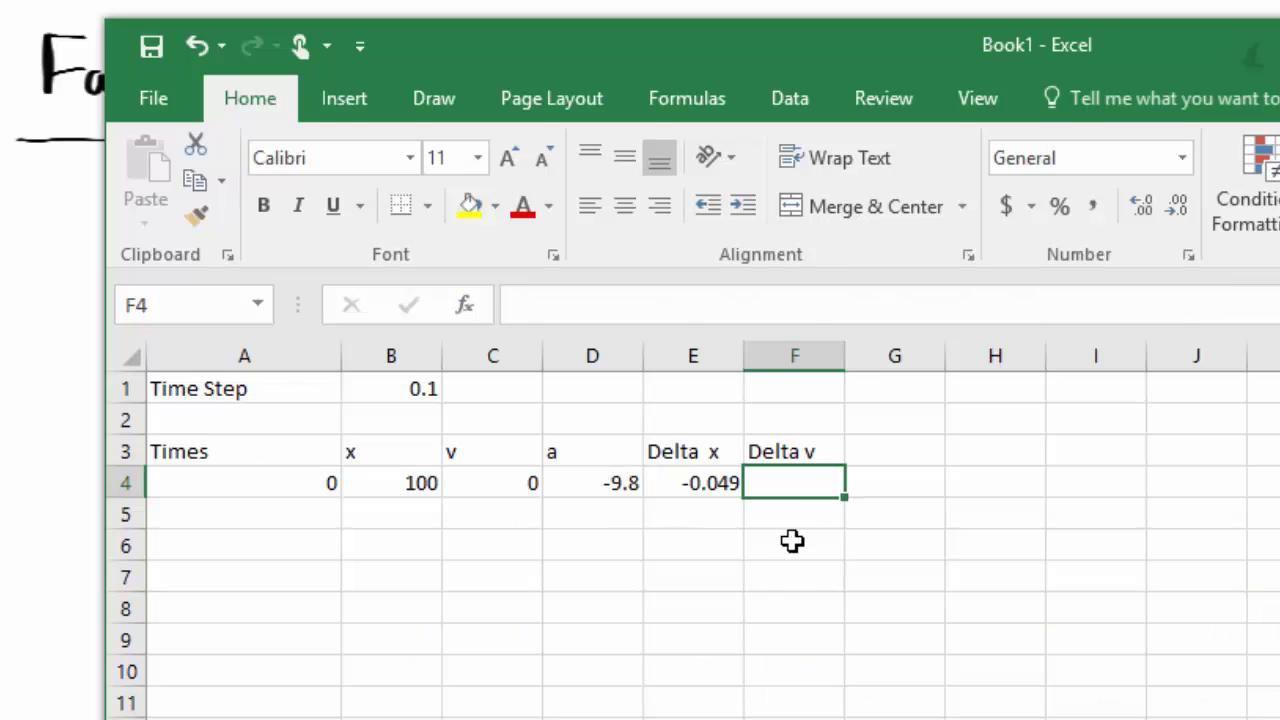
pyautogui.write('=')
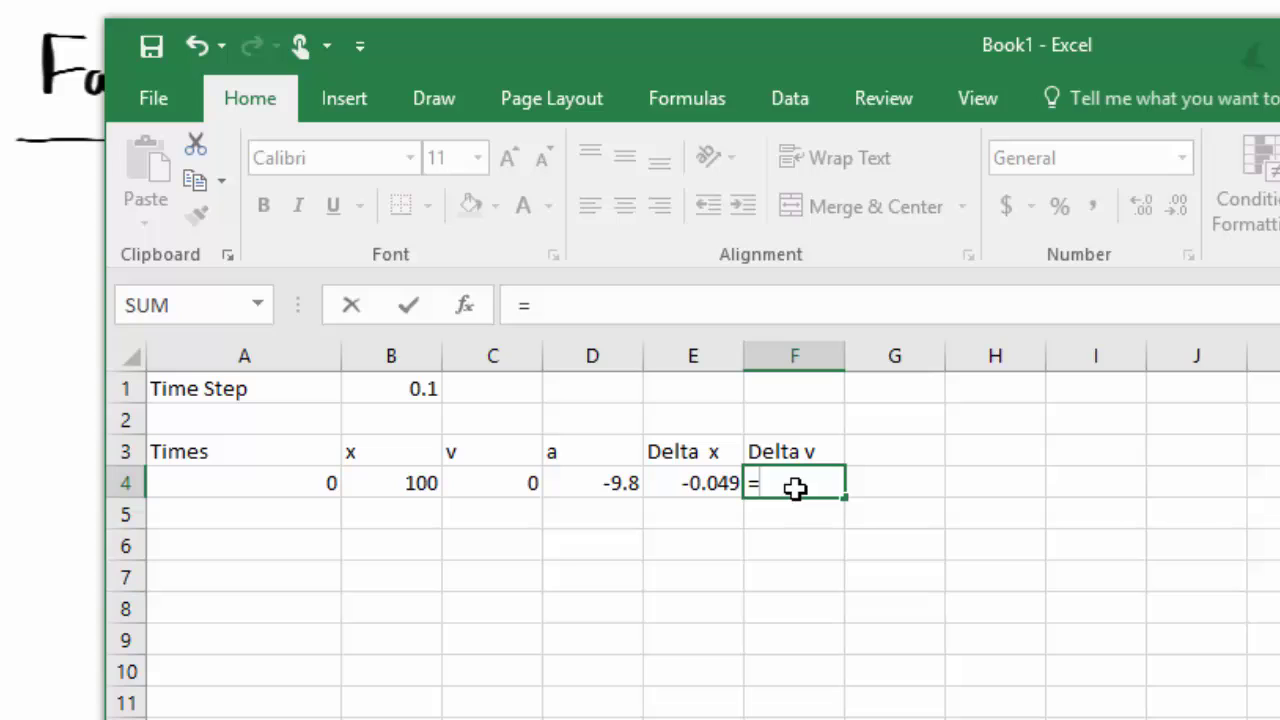
pyautogui.click(621, 483)
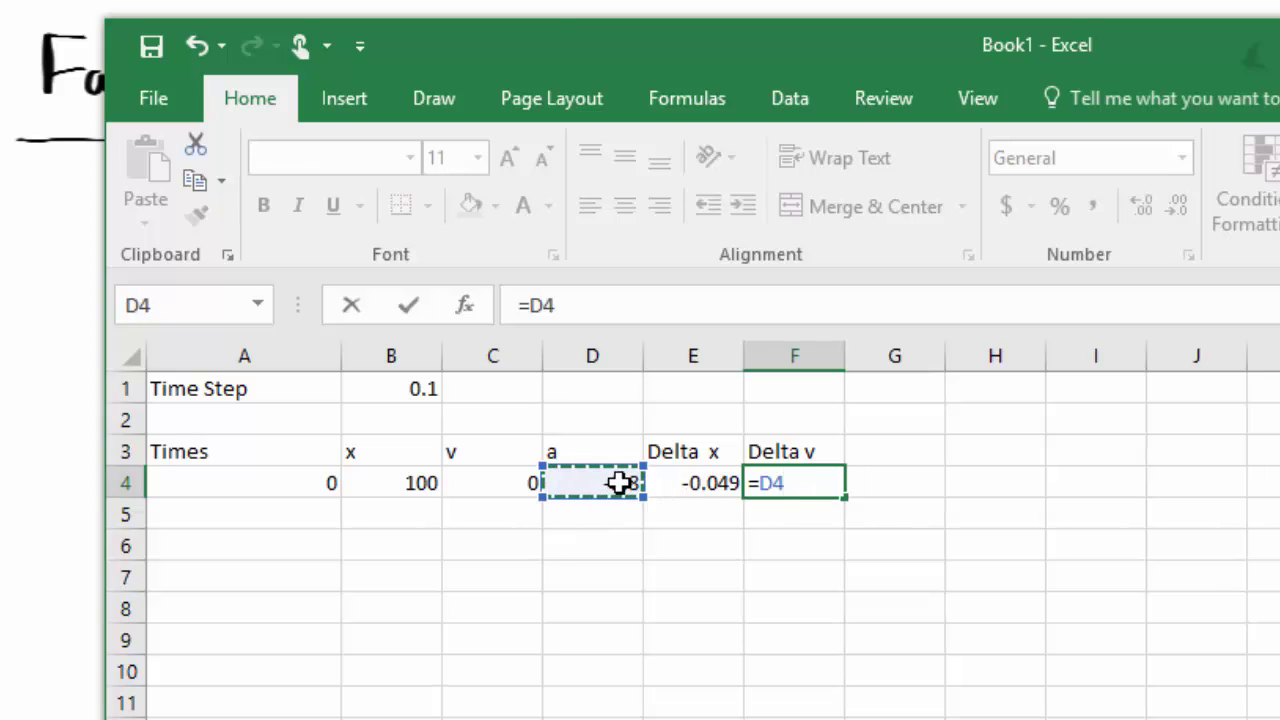
pyautogui.write('*')
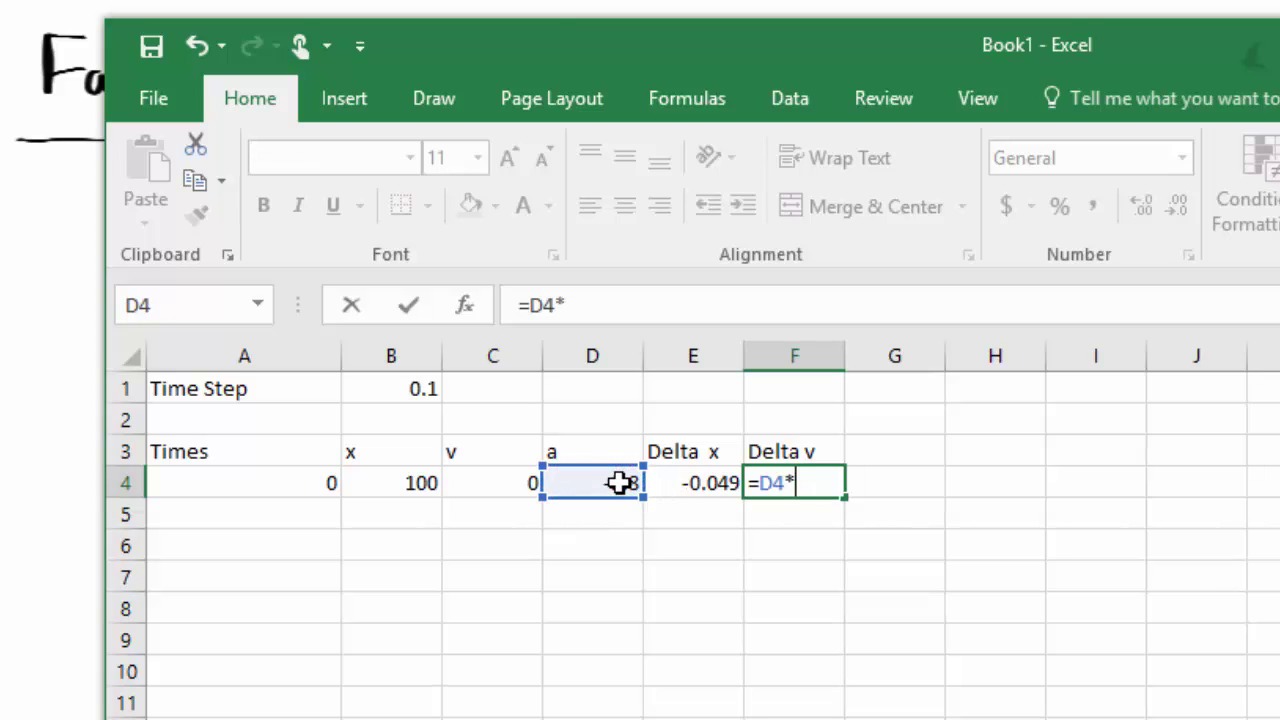
pyautogui.click(429, 386)
pyautogui.press('Return')
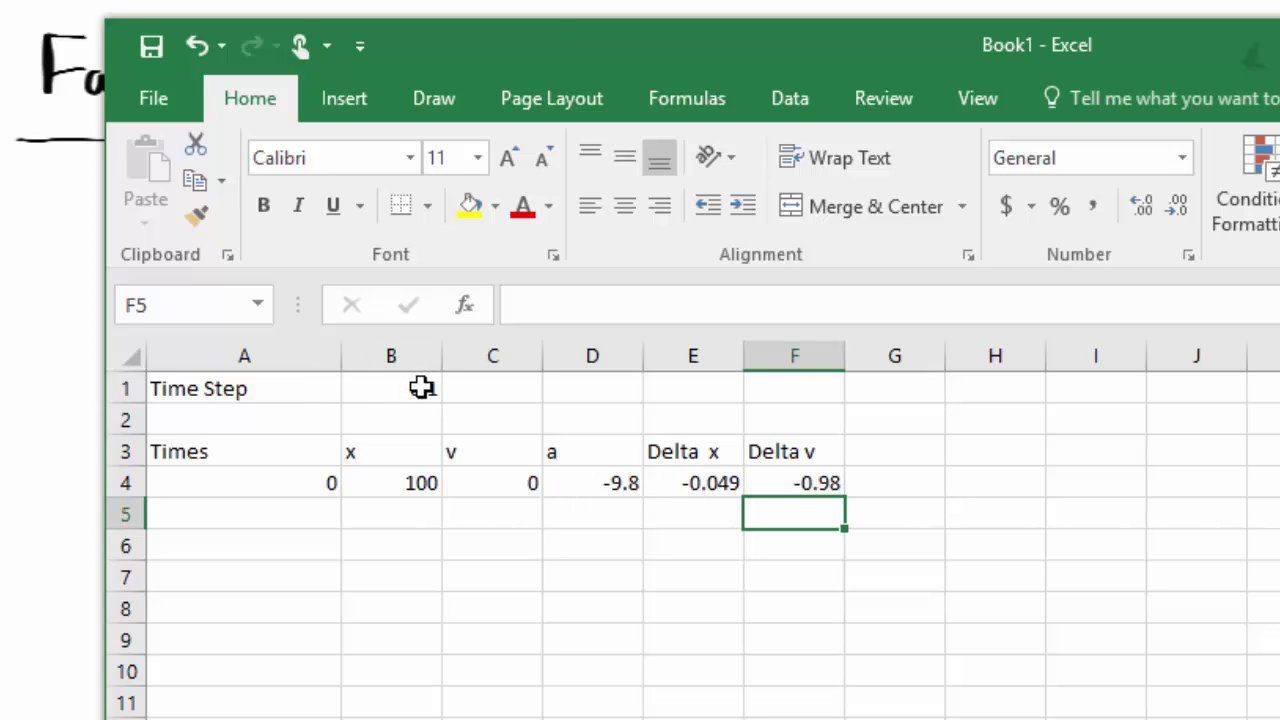
# - Change the time-step references in E4's Delta x formula to $B$1
pyautogui.doubleClick(700, 484)
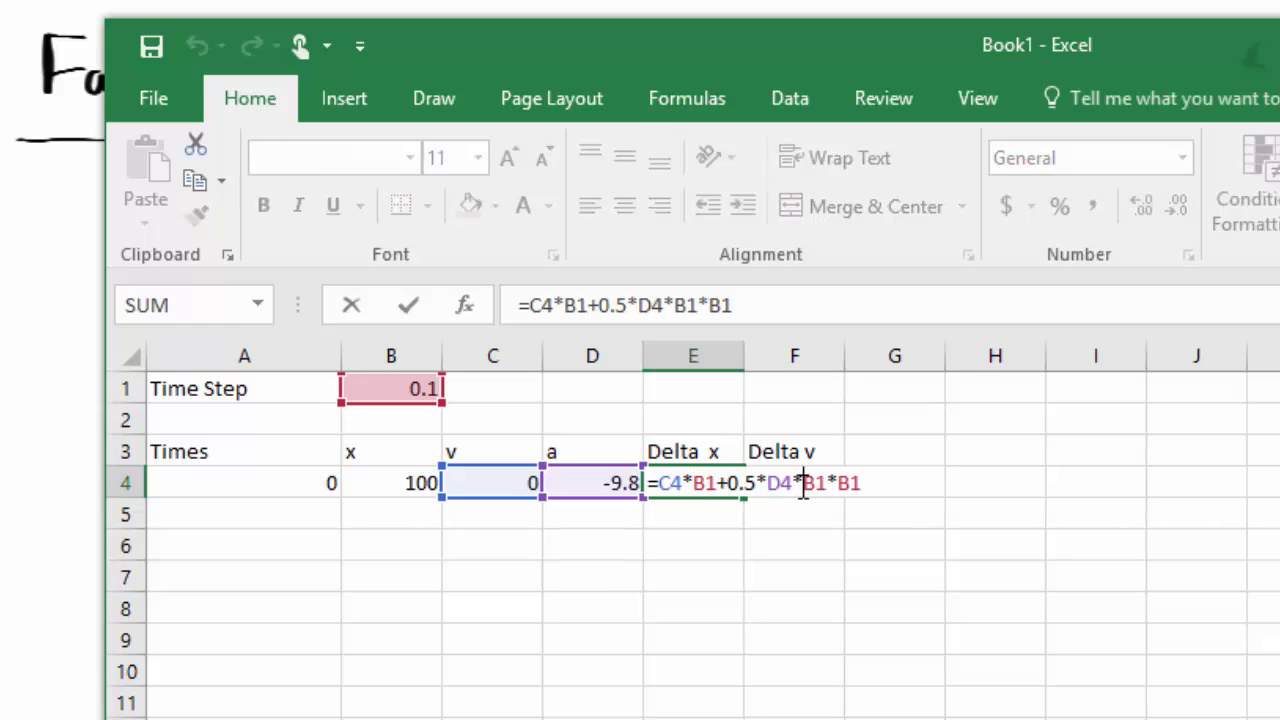
pyautogui.write('$')
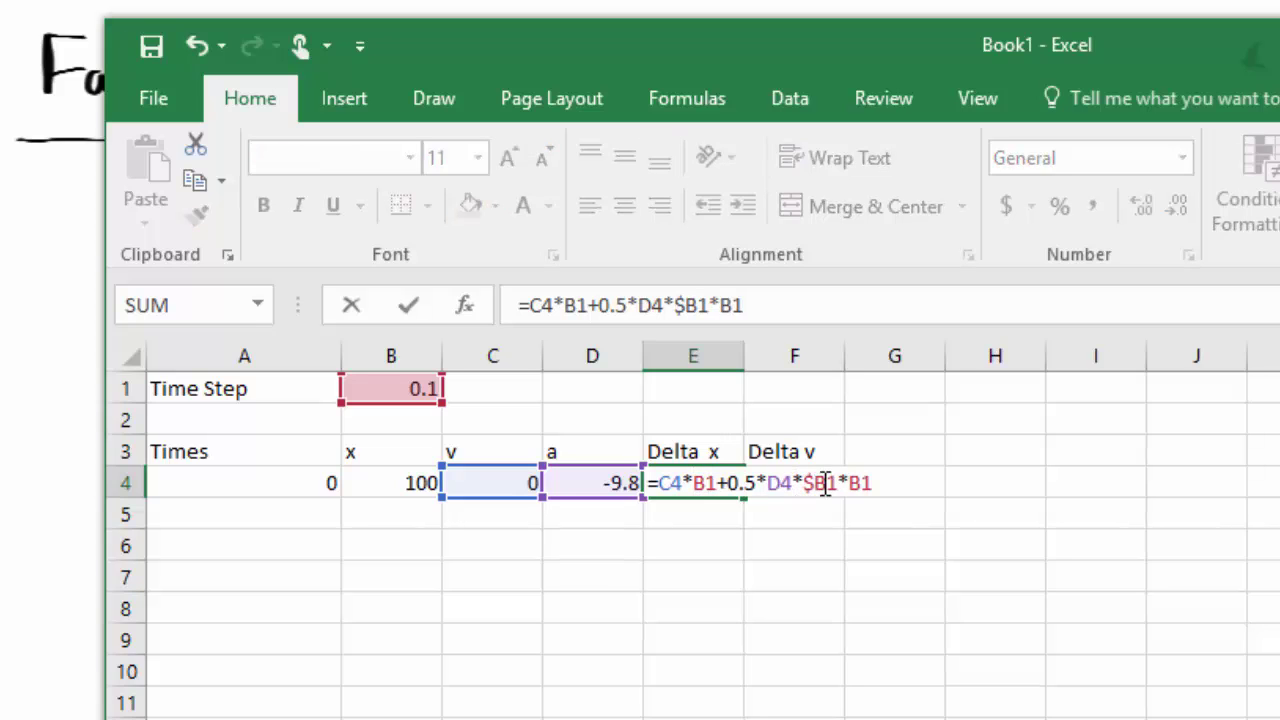
pyautogui.click(829, 483)
pyautogui.write('$')
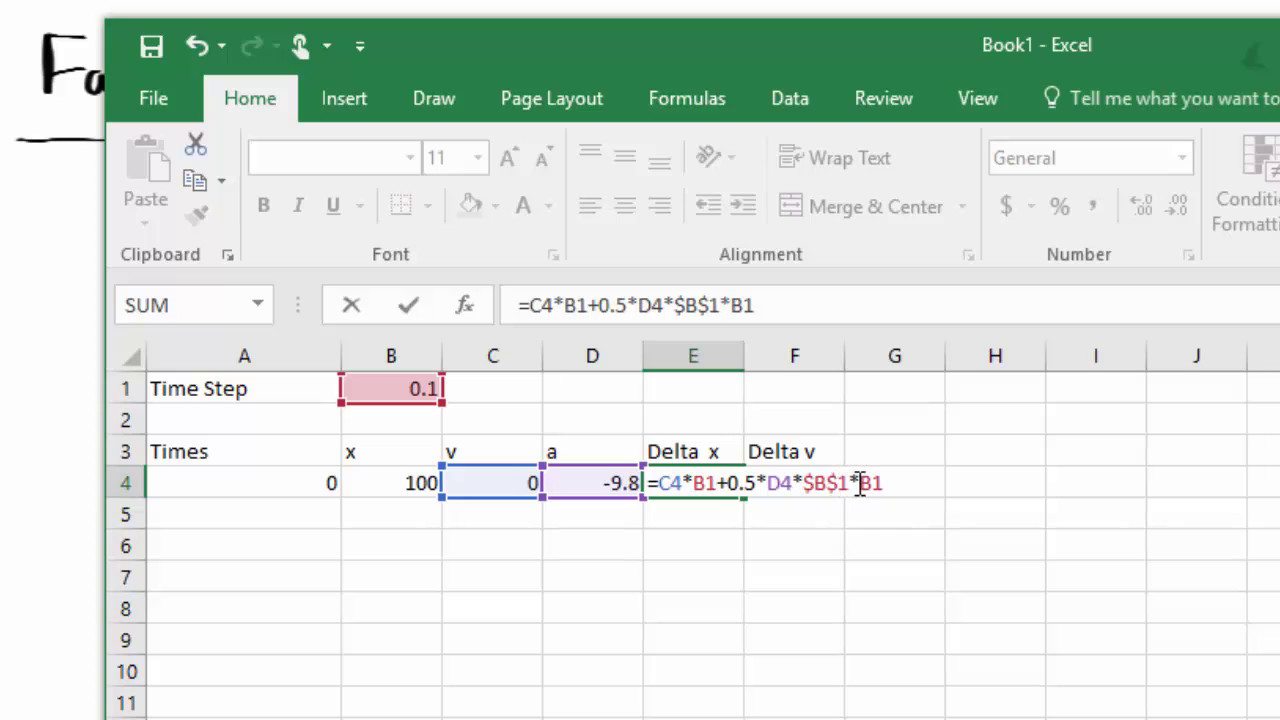
pyautogui.click(859, 483)
pyautogui.write('$')
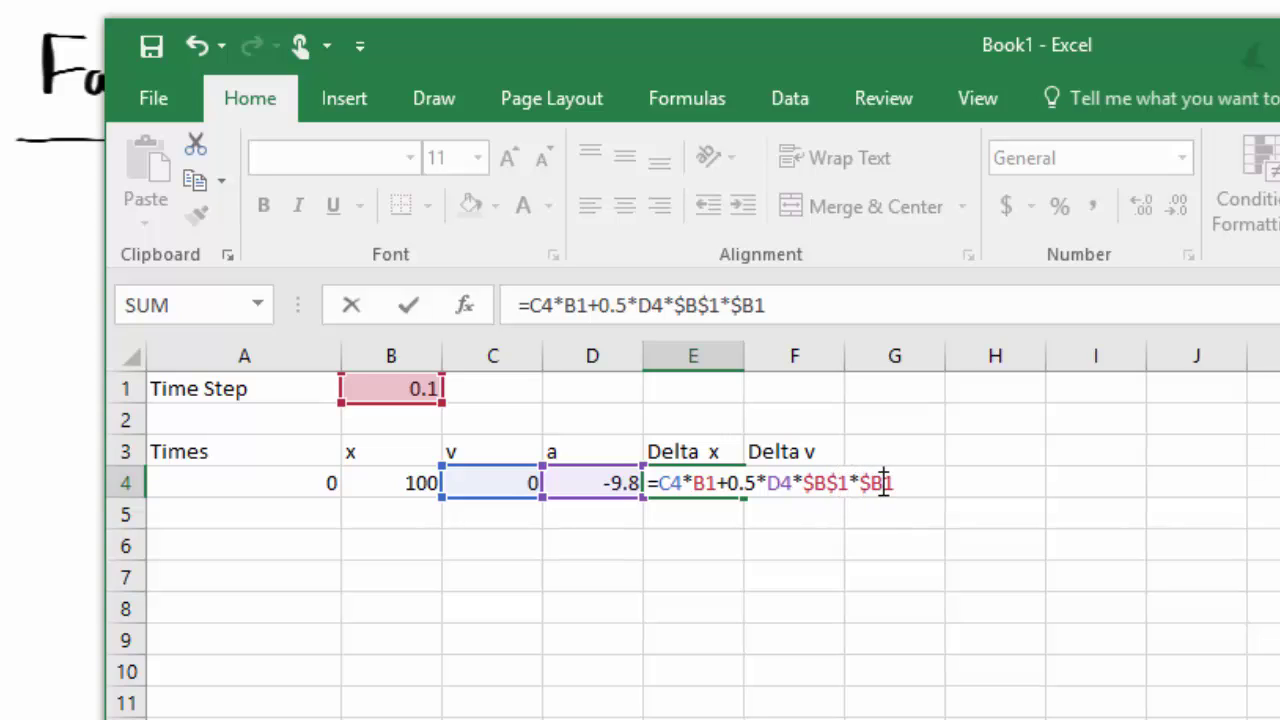
pyautogui.click(884, 483)
pyautogui.write('$')
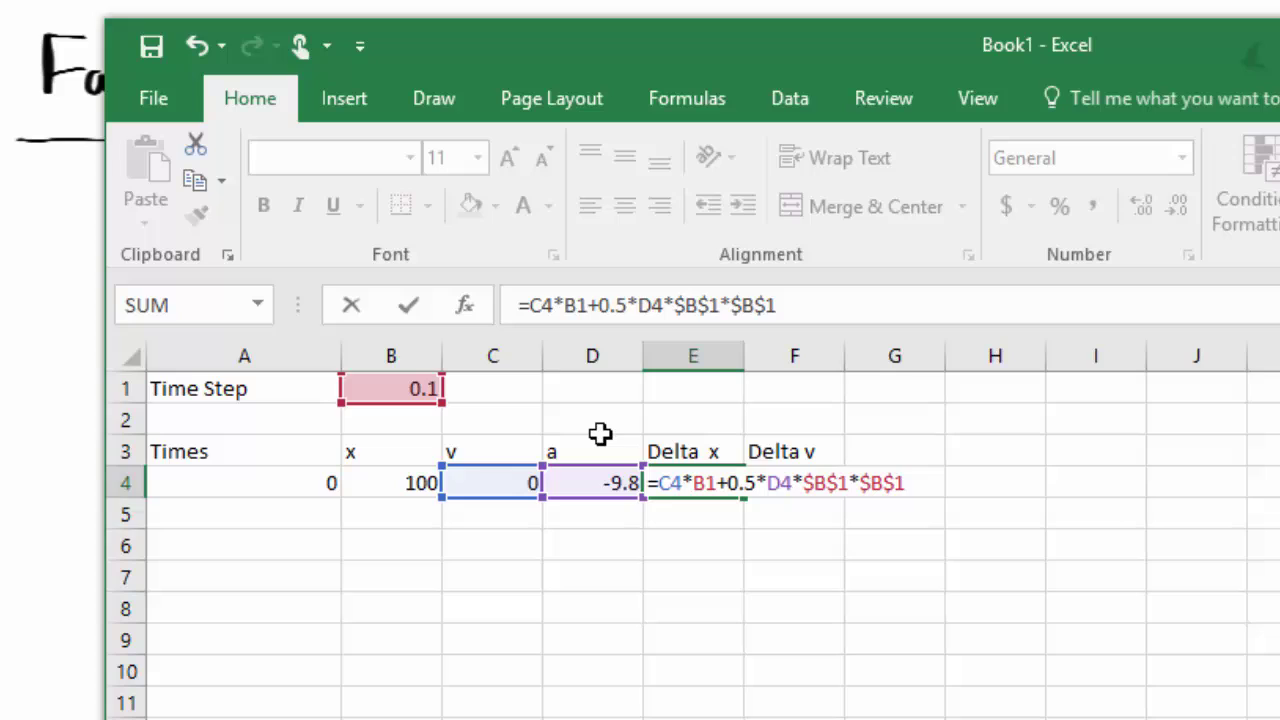
pyautogui.press('Return')
# - Change F4's Delta v formula to =D4*$B$1
pyautogui.doubleClick(782, 484)
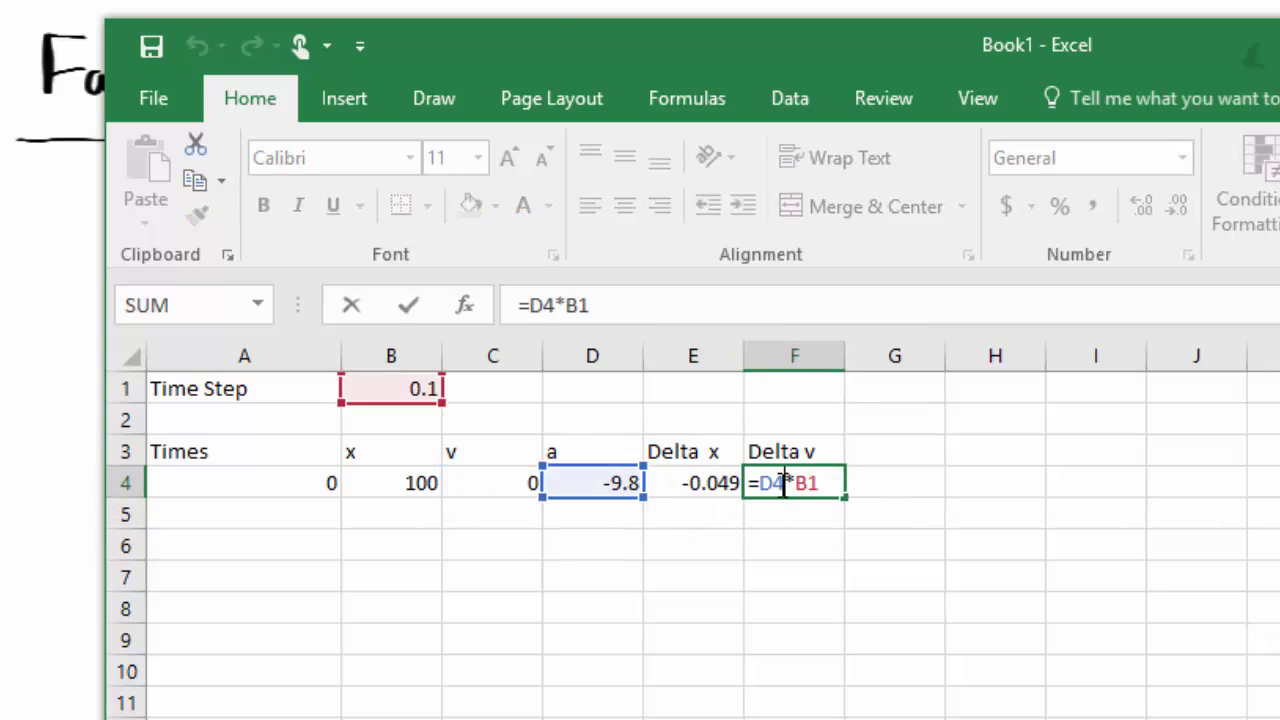
pyautogui.click(797, 484)
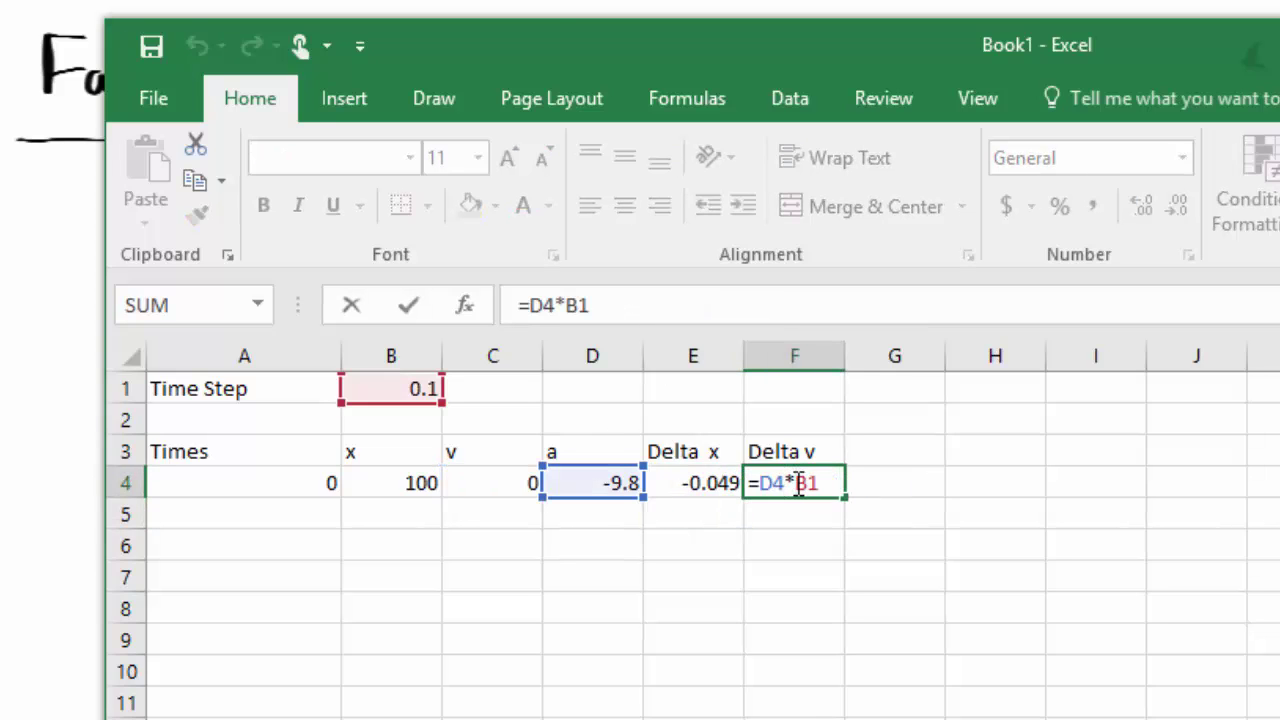
pyautogui.write('$')
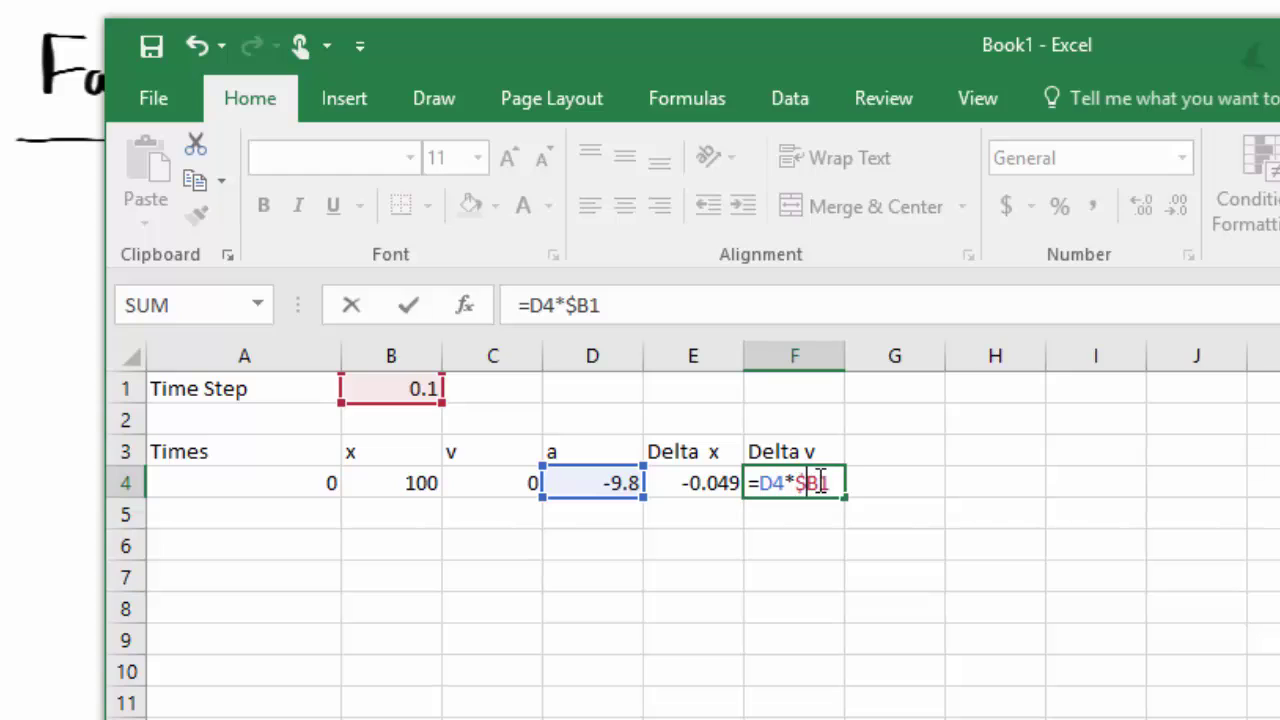
pyautogui.click(820, 483)
pyautogui.write('$')
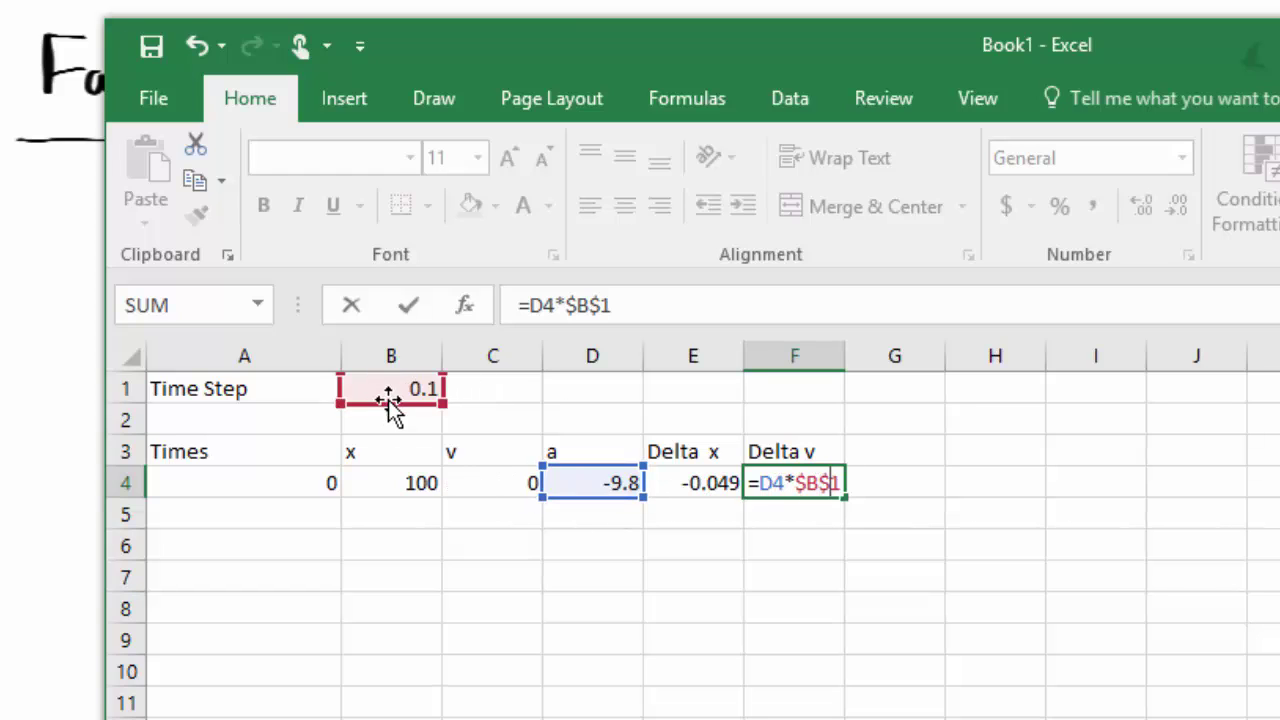
pyautogui.press('Return')
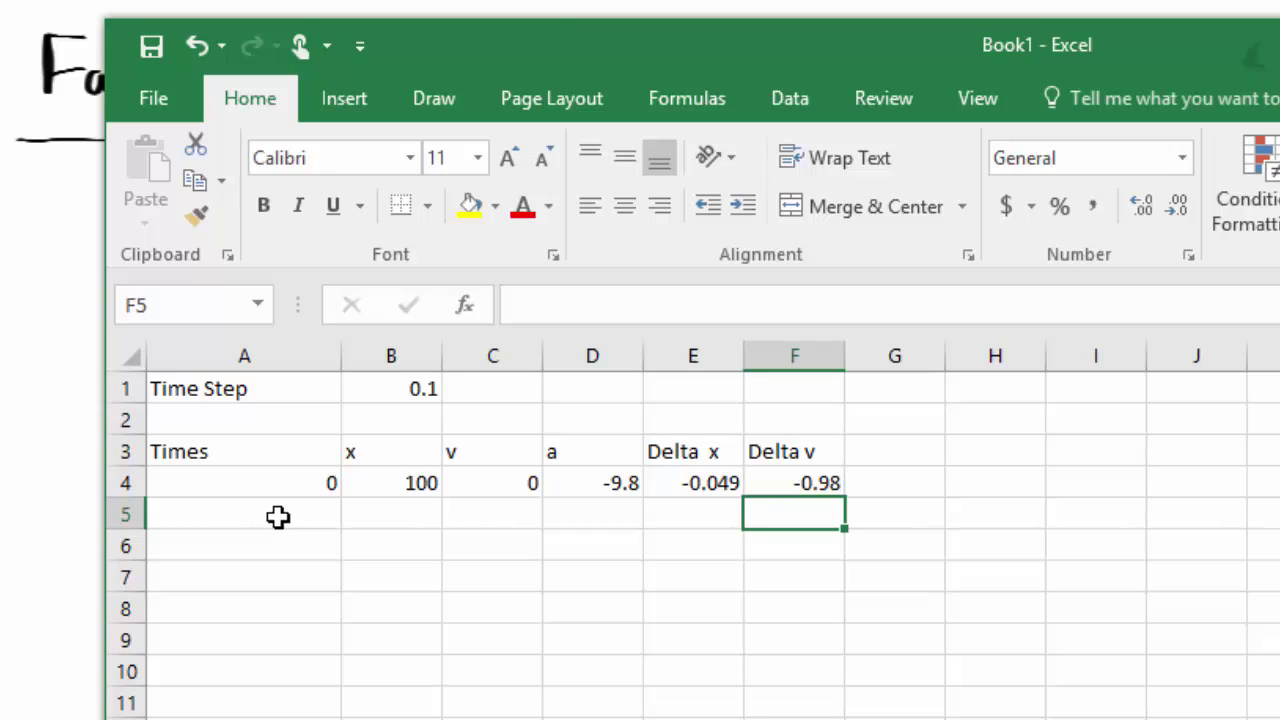
# - Enter =A4+$B$1 in A5 so the next time reads 0.1
pyautogui.doubleClick(282, 511)
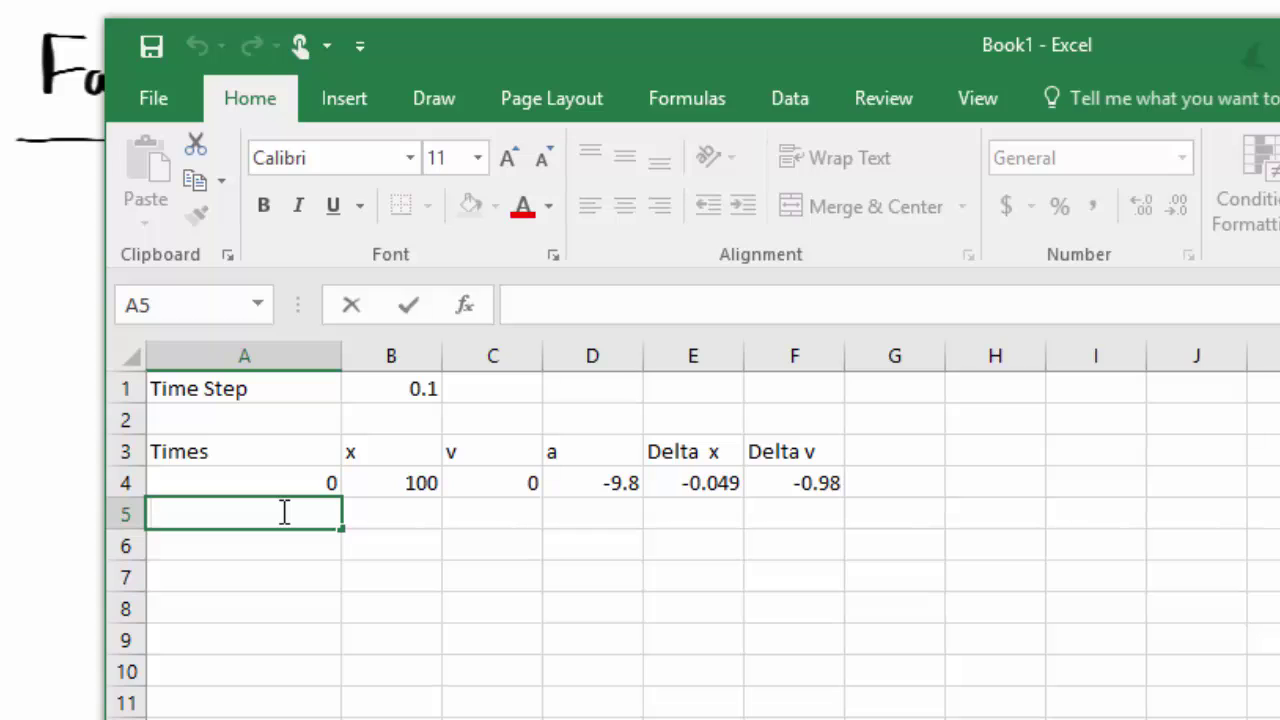
pyautogui.write('=')
pyautogui.click(289, 483)
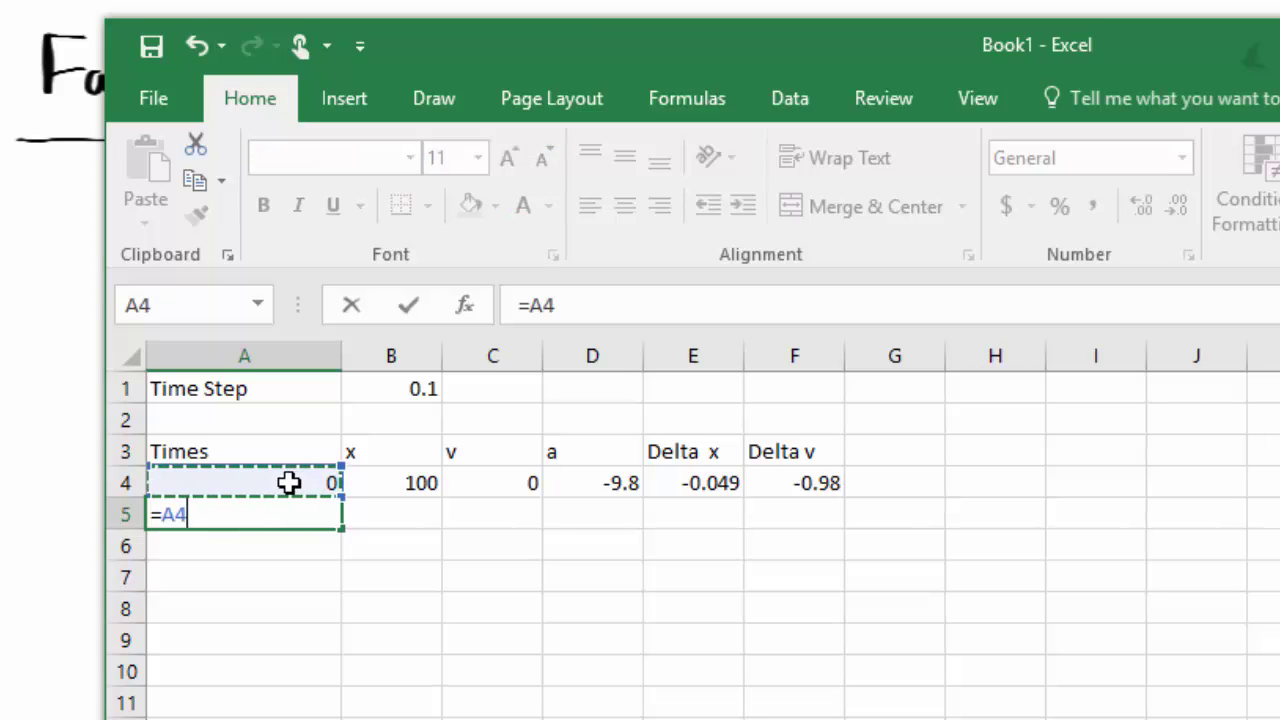
pyautogui.write('+')
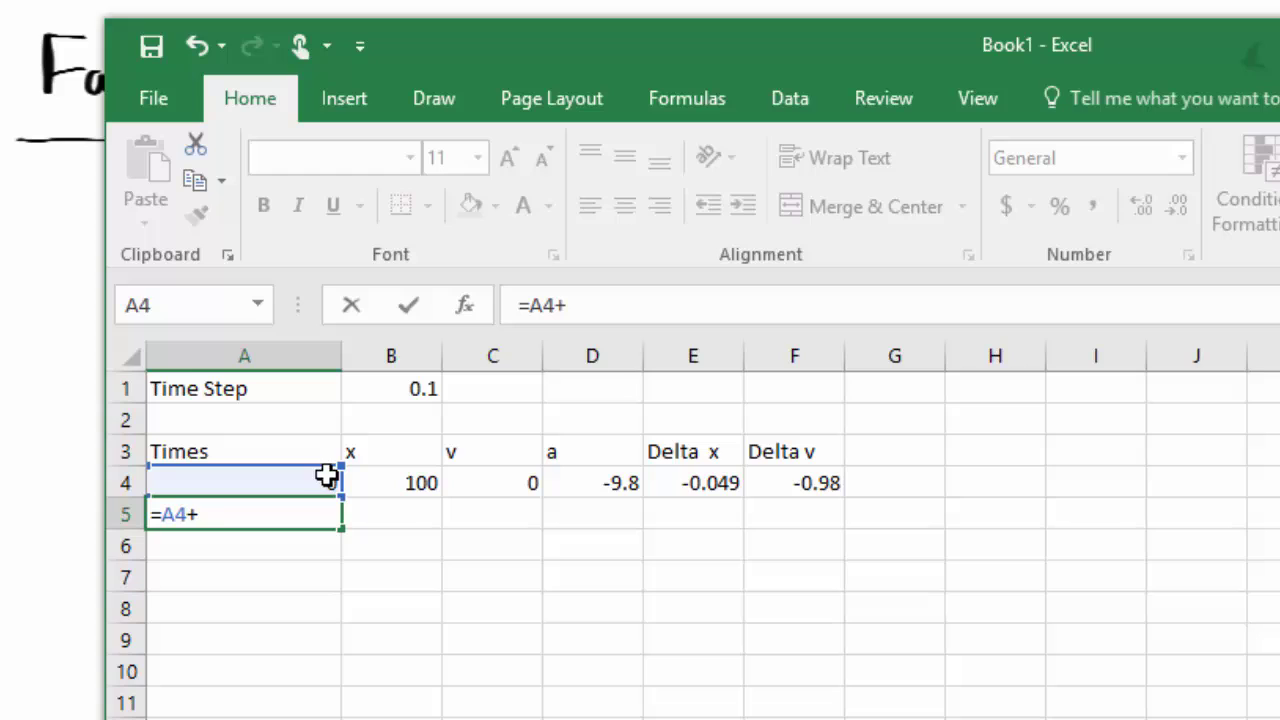
pyautogui.click(414, 390)
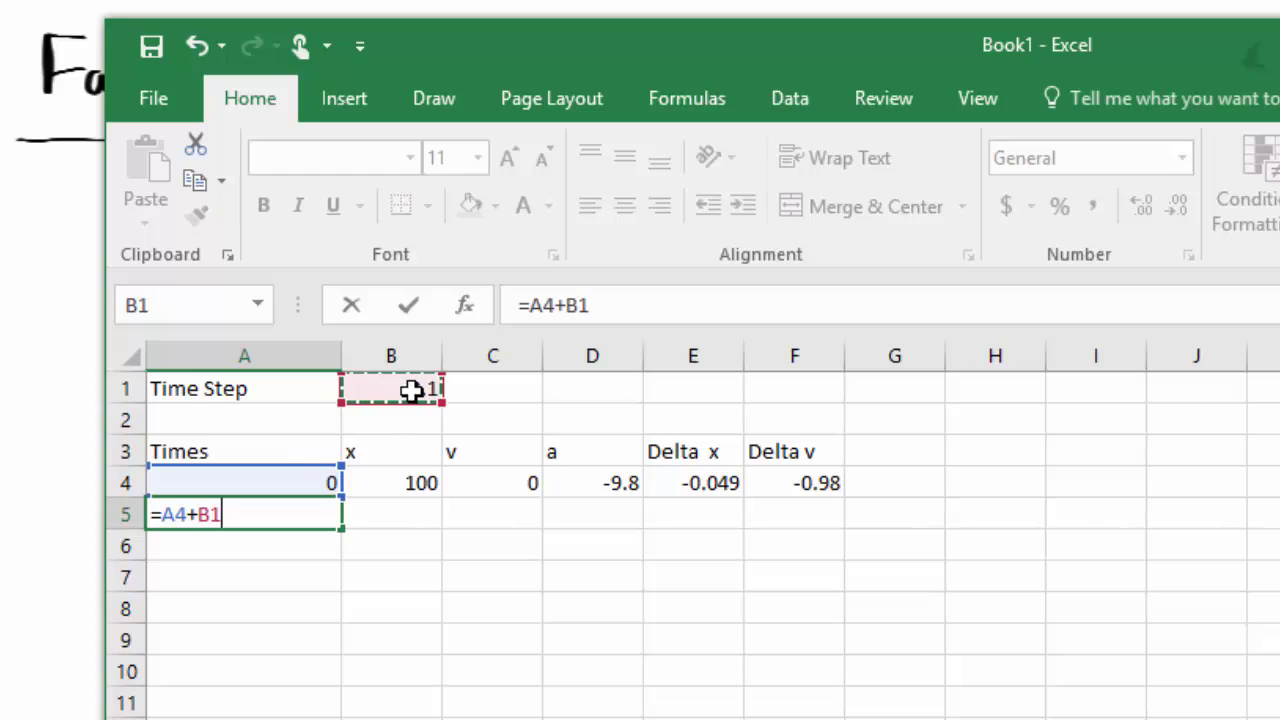
pyautogui.click(199, 514)
pyautogui.write('$')
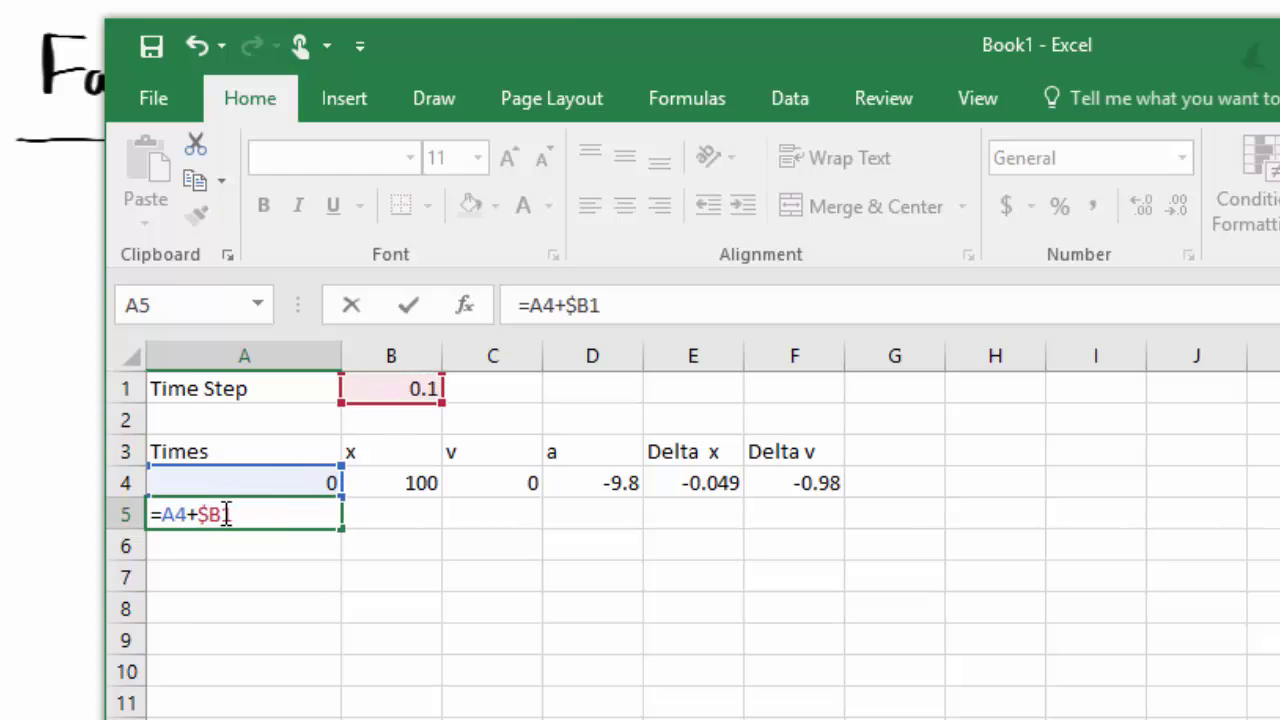
pyautogui.click(222, 514)
pyautogui.write('$')
pyautogui.press('Return')
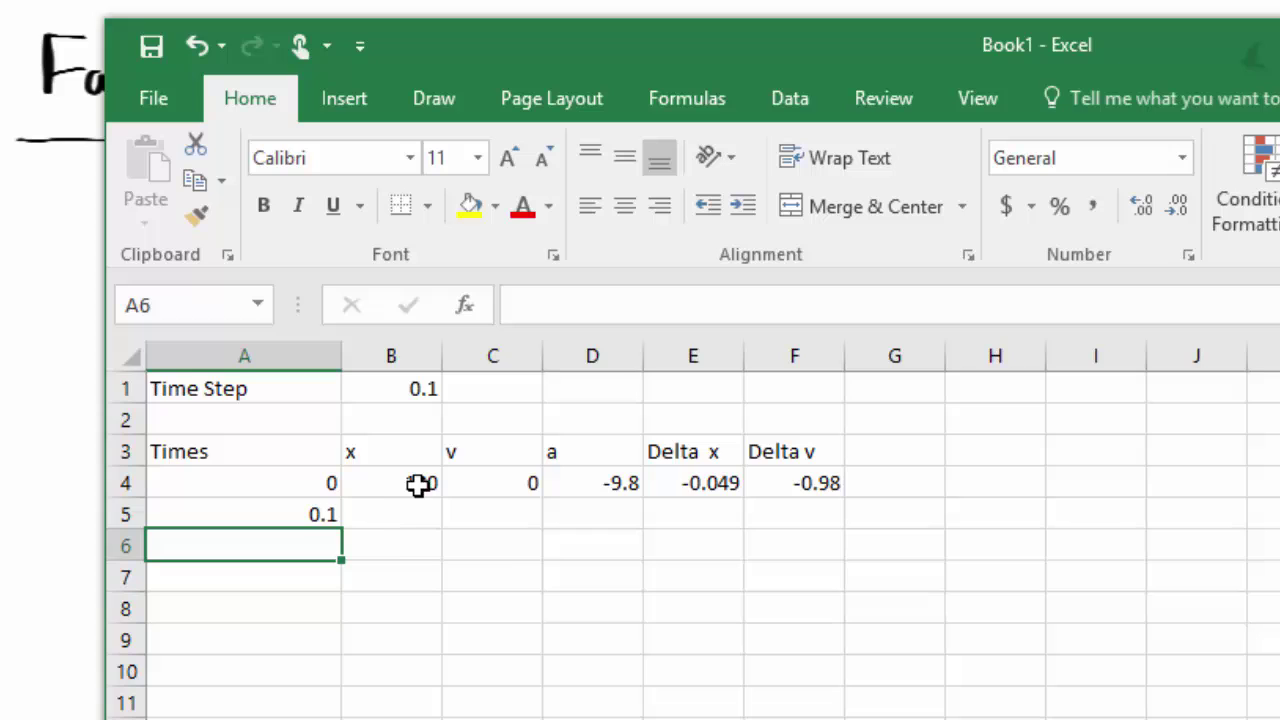
# - Enter =B4+E4 in B5 and =C4+F4 in C5 for position and velocity
pyautogui.click(410, 516)
pyautogui.write('=')
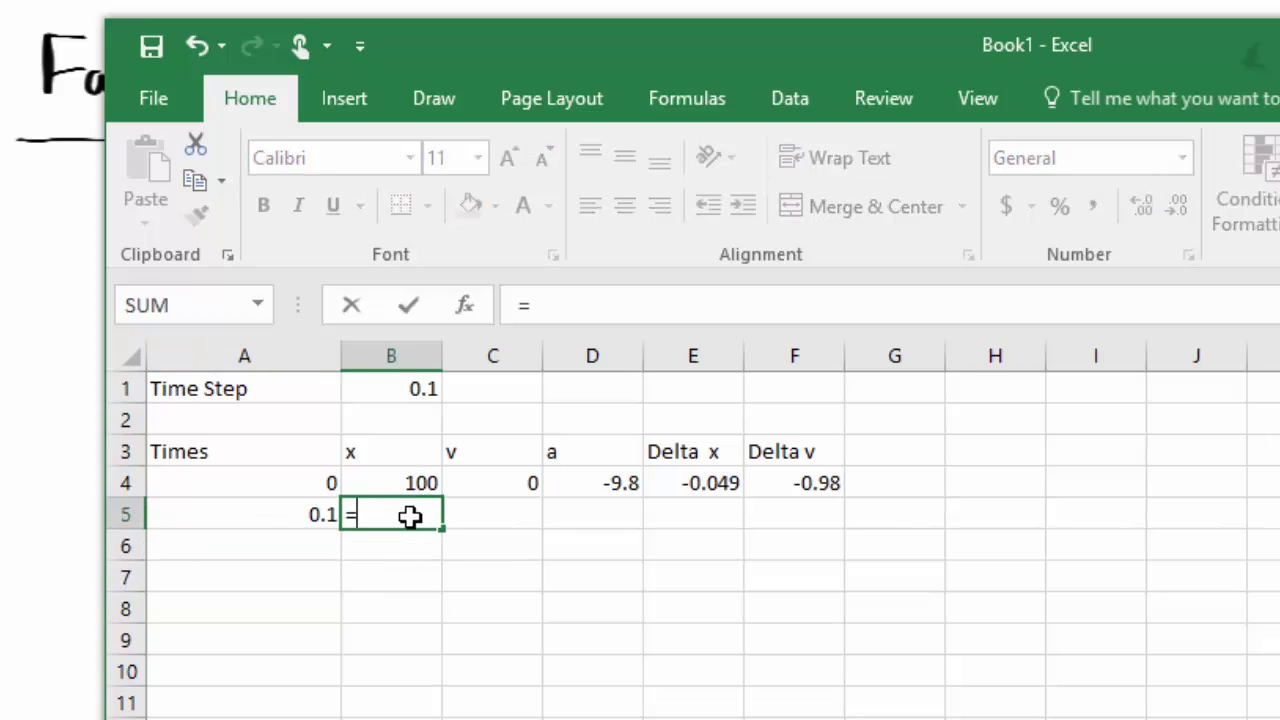
pyautogui.click(410, 482)
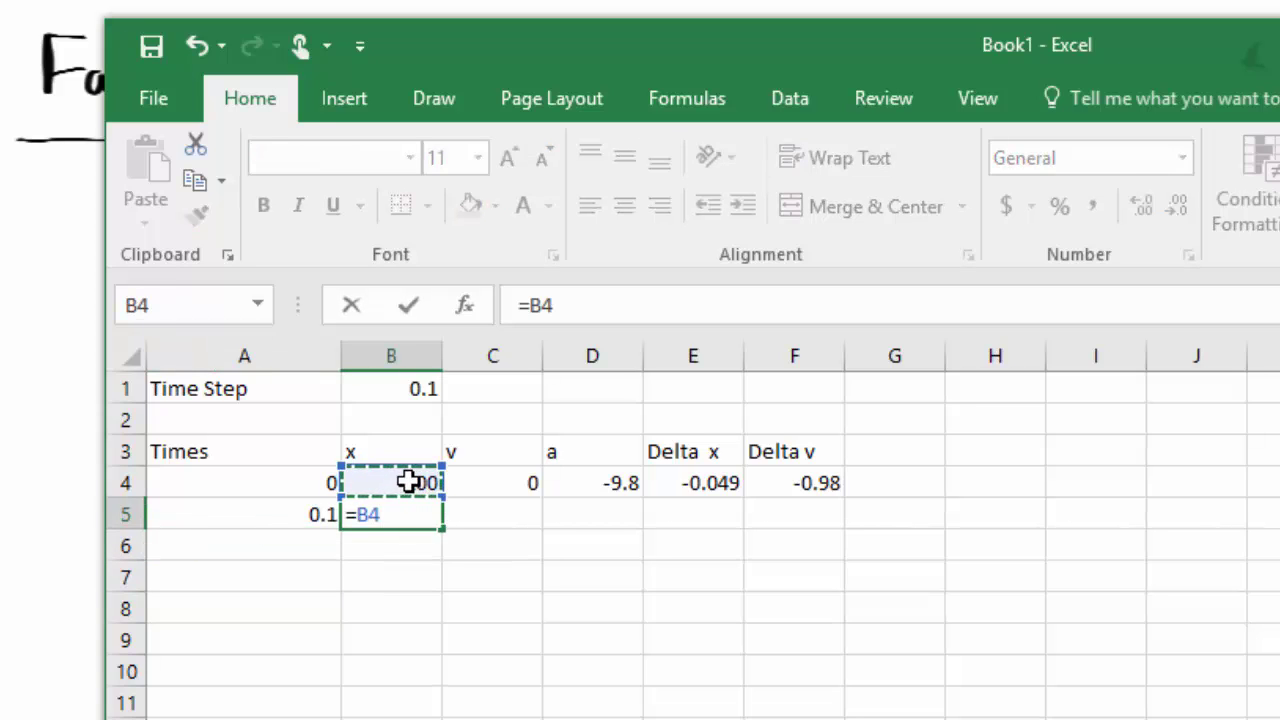
pyautogui.write('+')
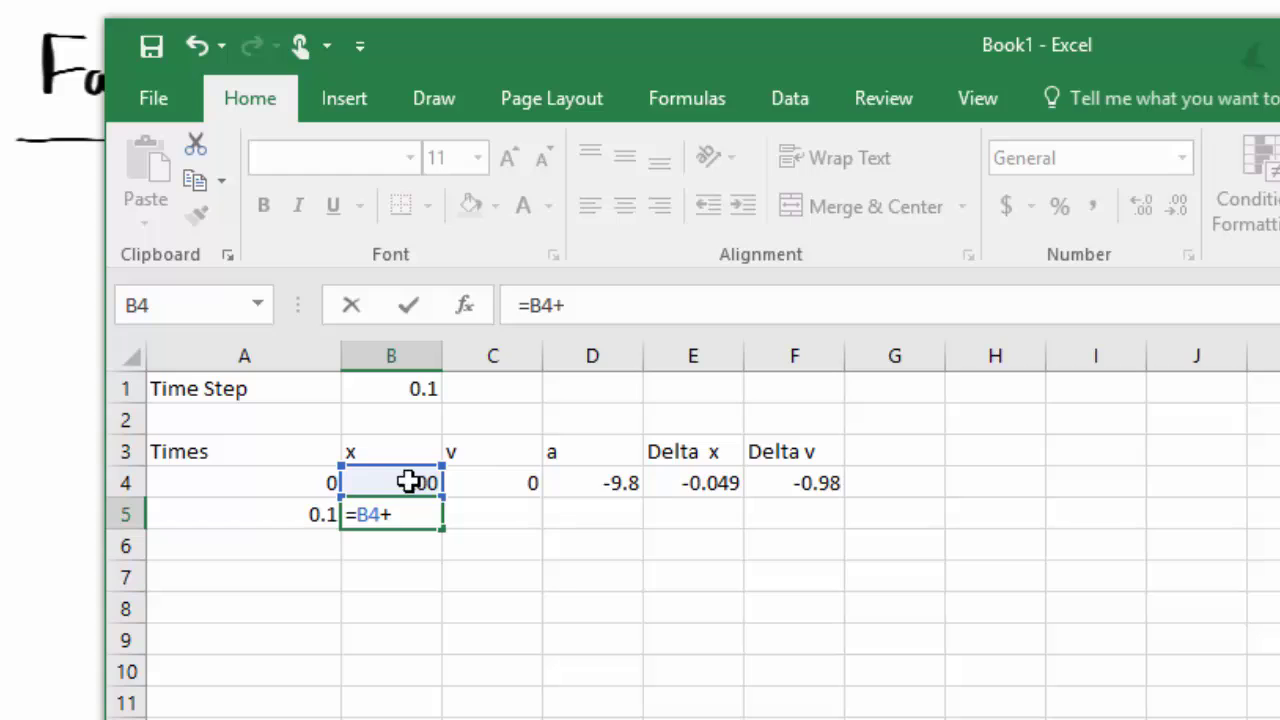
pyautogui.click(699, 479)
pyautogui.press('Return')
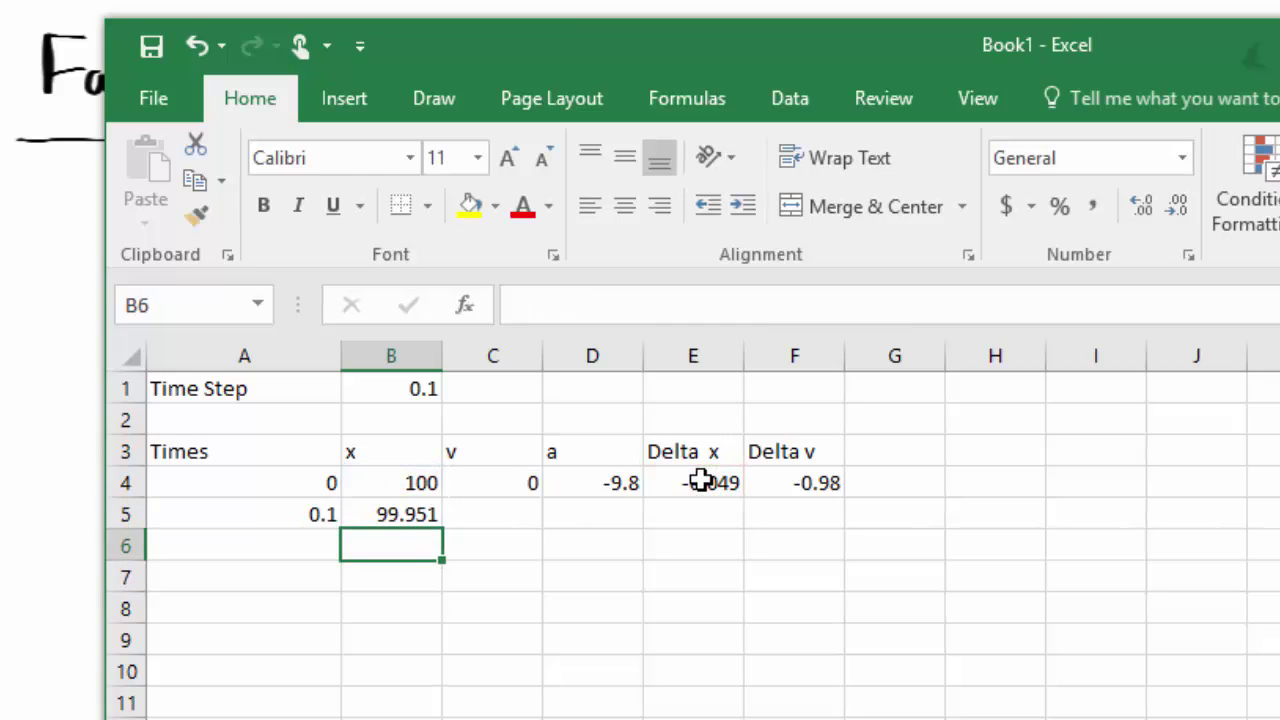
pyautogui.click(485, 513)
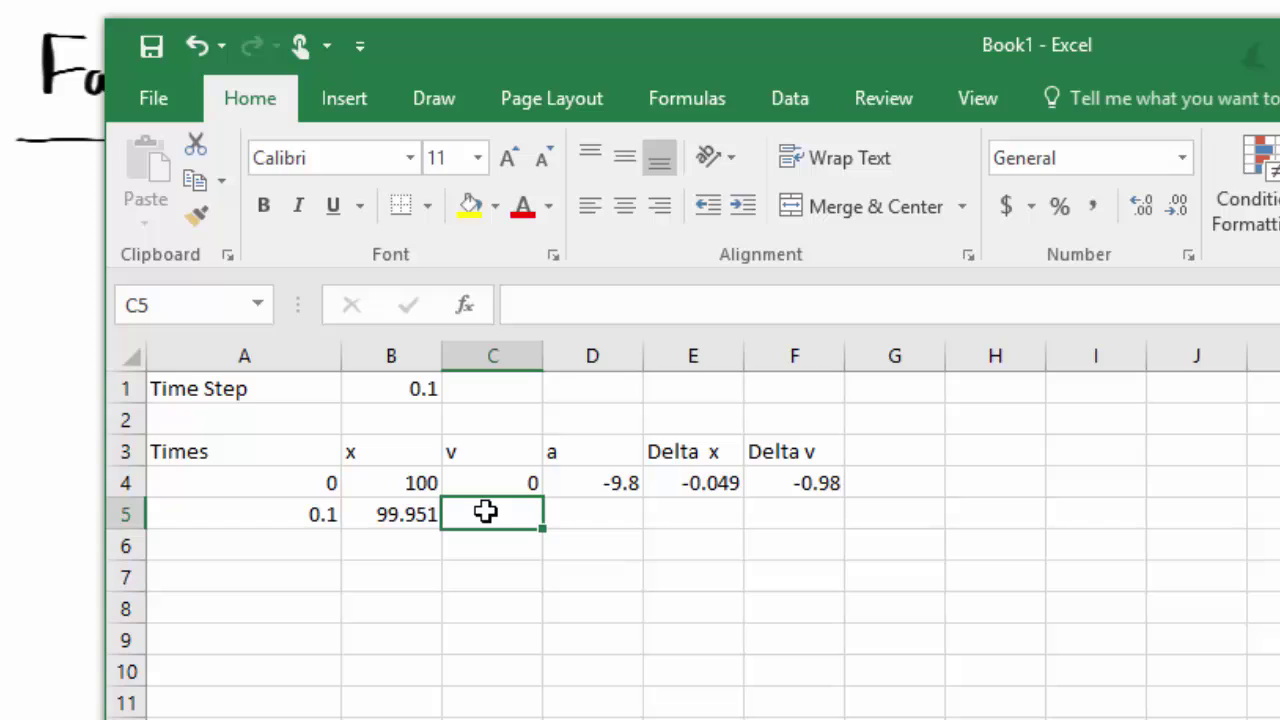
pyautogui.write('=')
pyautogui.click(491, 483)
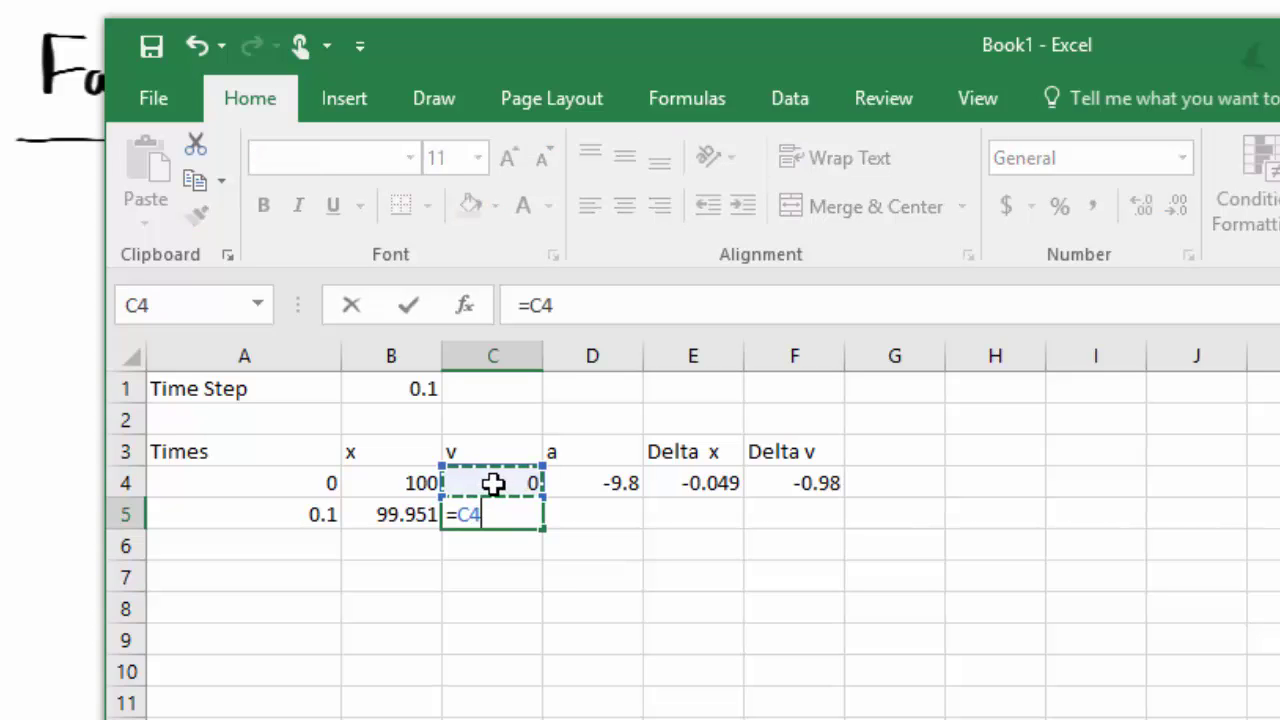
pyautogui.write('+')
pyautogui.click(790, 483)
pyautogui.press('Return')
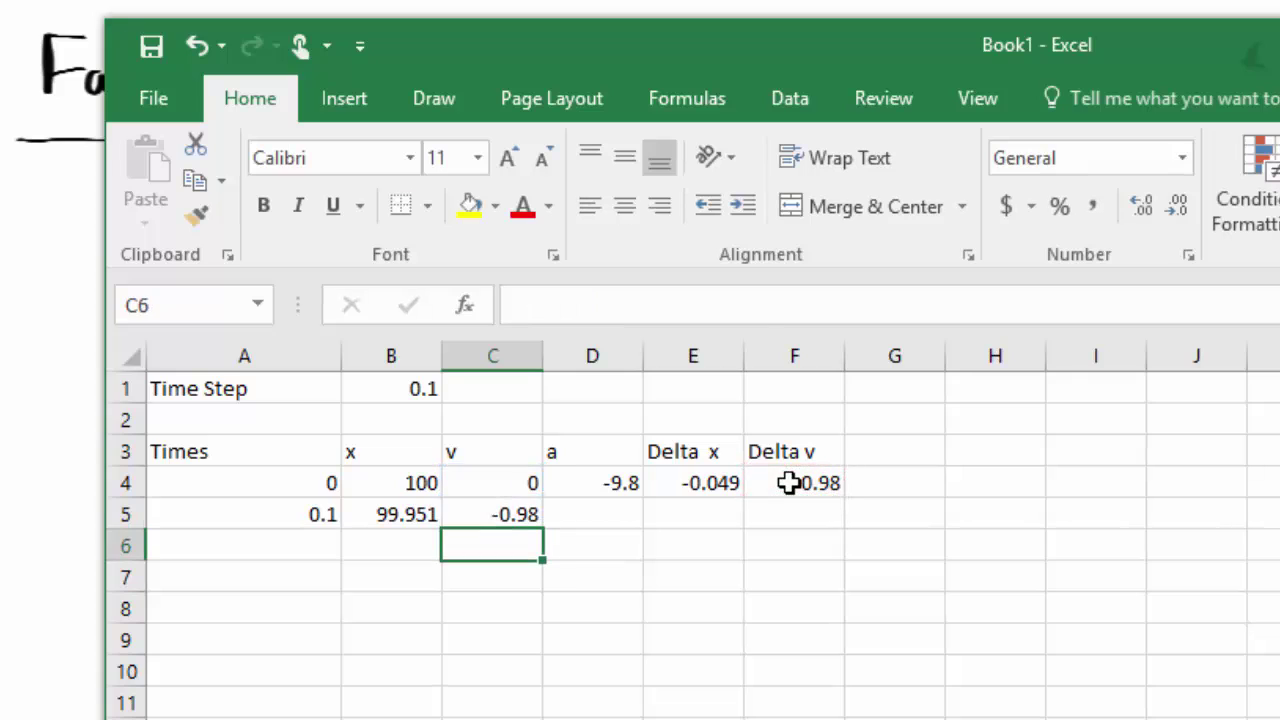
# - Copy the D4, E4 and F4 formulas down into row 5
pyautogui.click(589, 515)
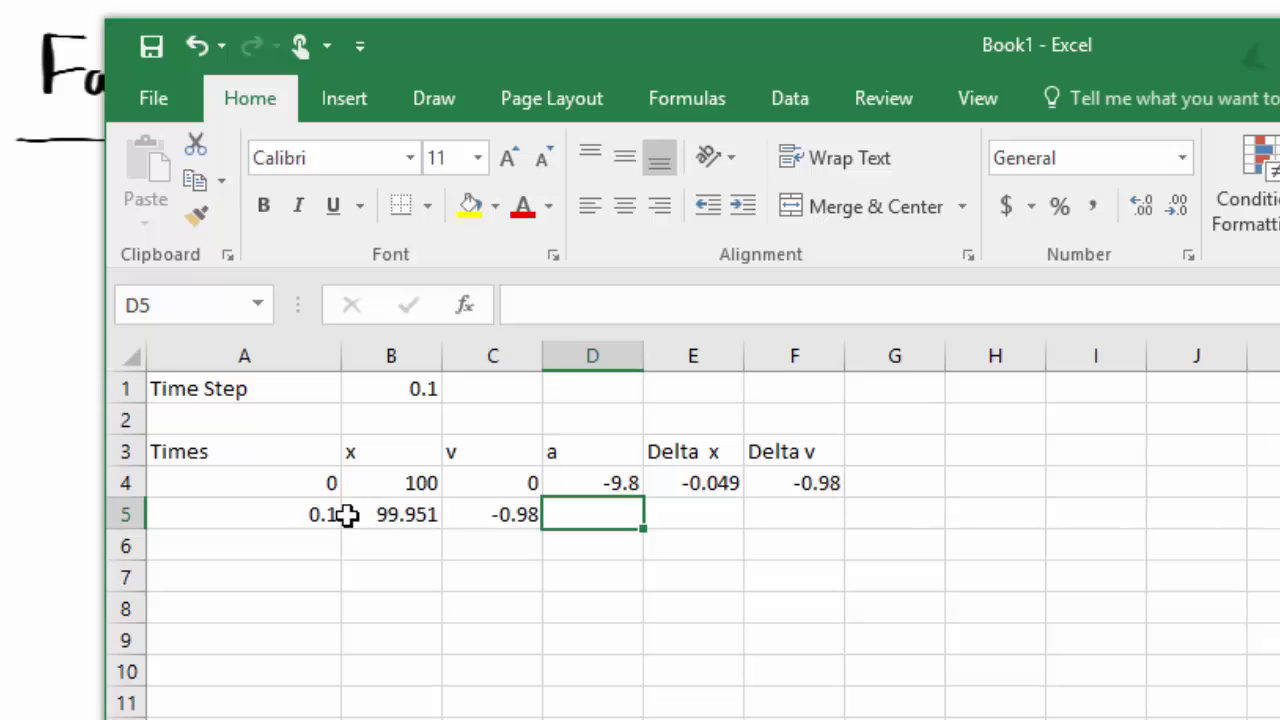
pyautogui.click(592, 486)
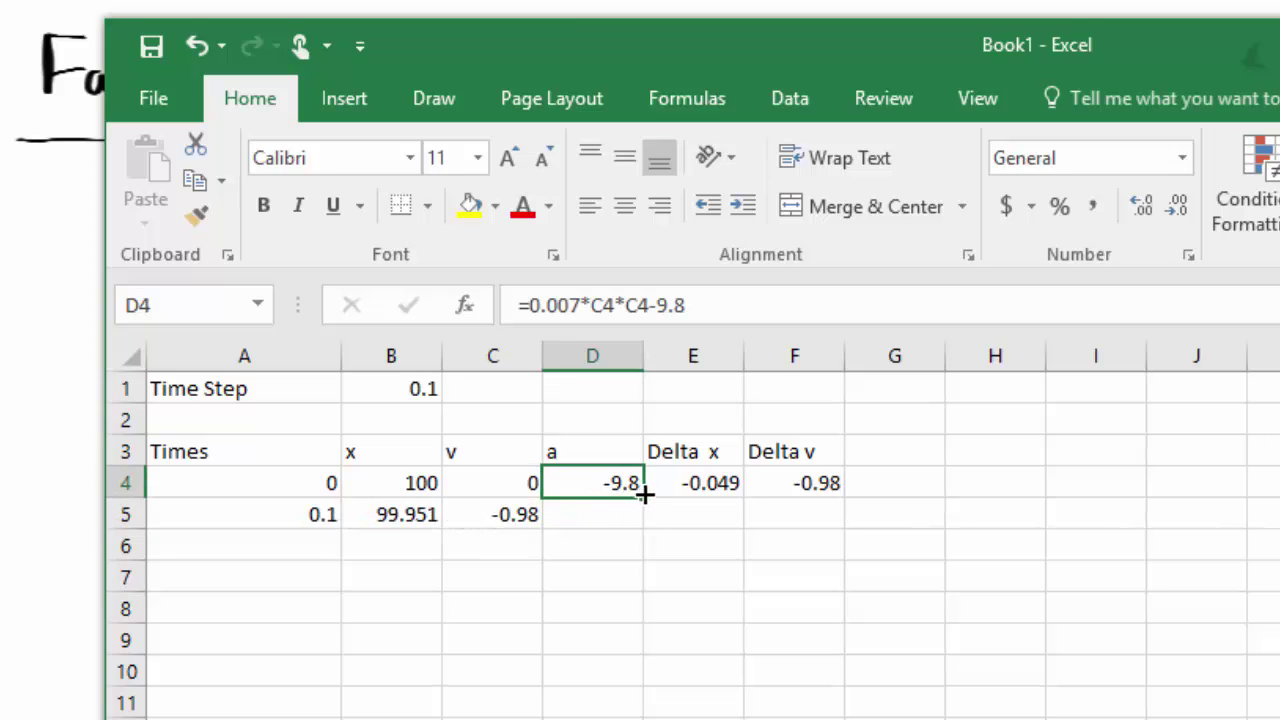
pyautogui.moveTo(645, 497); pyautogui.dragTo(638, 527)
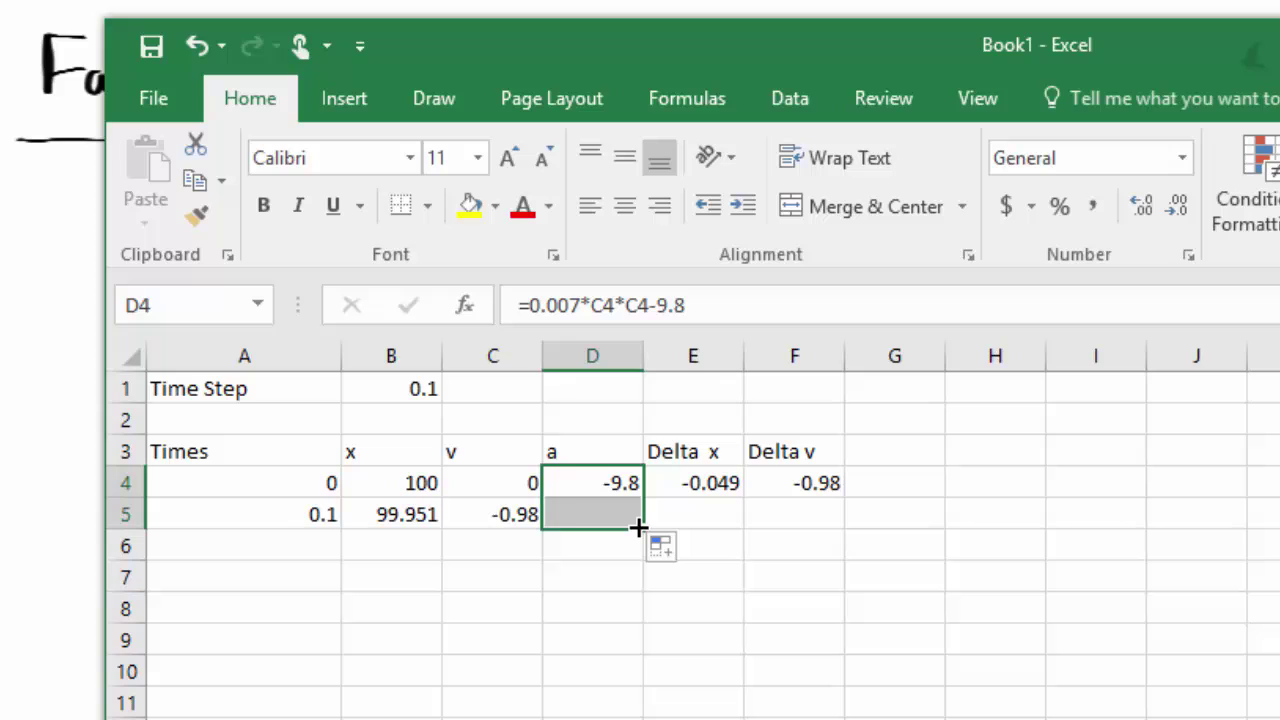
pyautogui.click(700, 483)
pyautogui.click(816, 484)
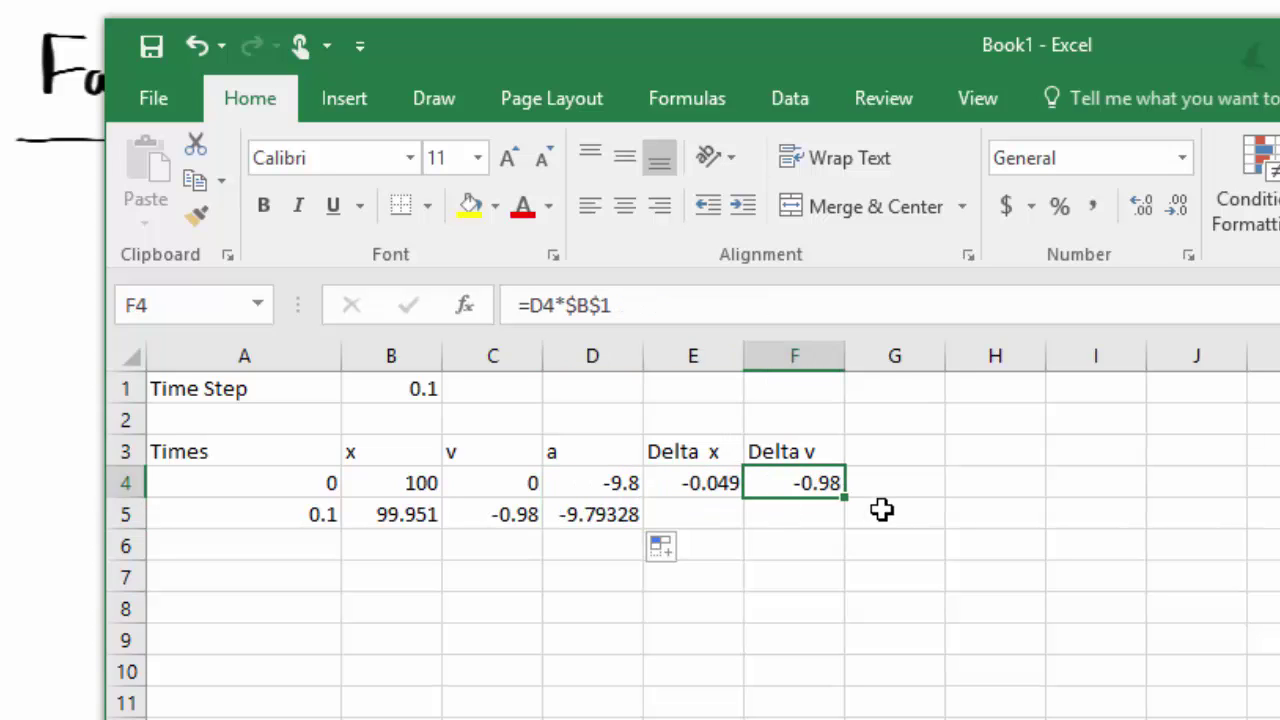
pyautogui.click(723, 481)
pyautogui.moveTo(743, 500); pyautogui.dragTo(743, 522)
pyautogui.click(797, 482)
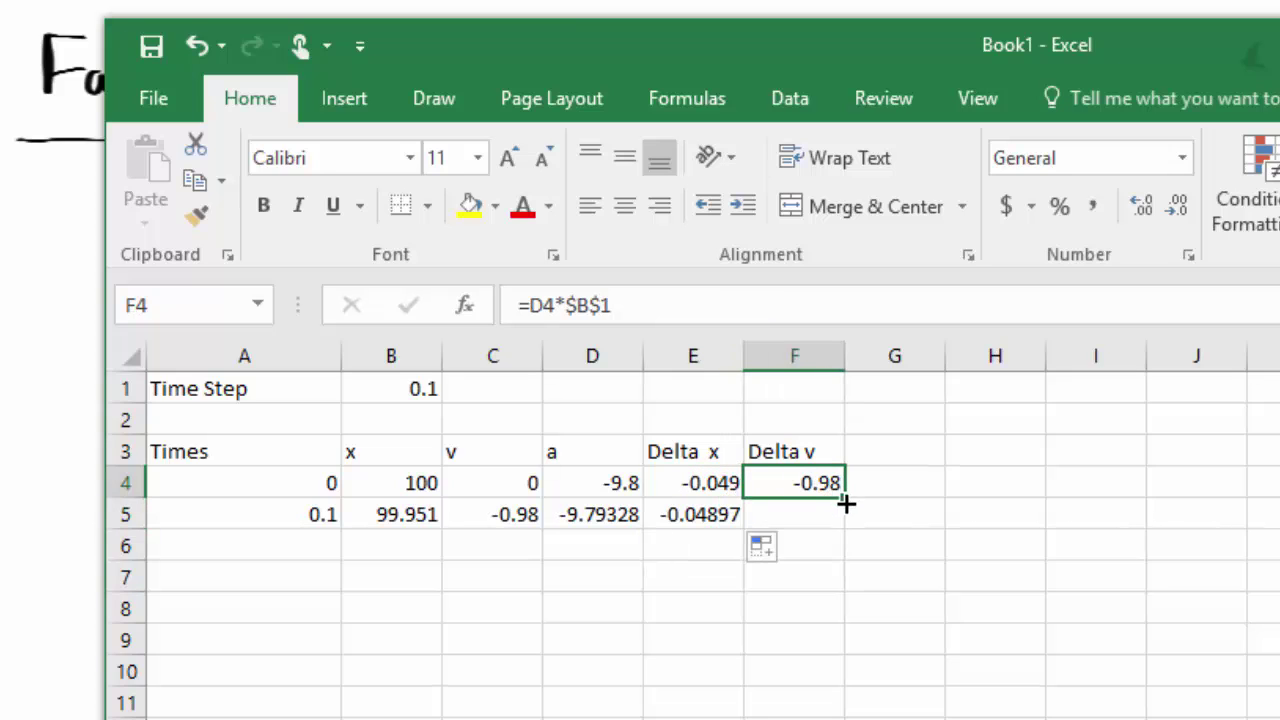
pyautogui.moveTo(846, 505); pyautogui.dragTo(846, 526)
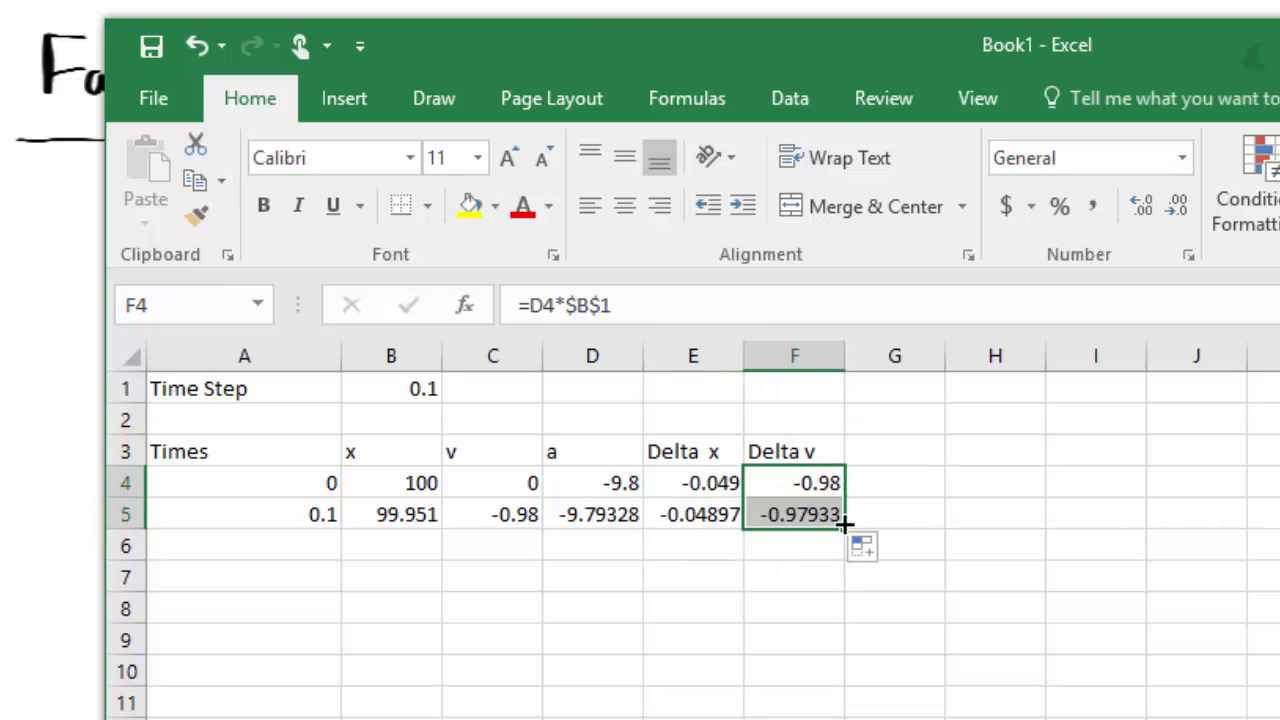
# - Correct E5's B2 reference to $B$1 so Delta x becomes -0.14697
pyautogui.click(705, 514)
pyautogui.doubleClick(709, 514)
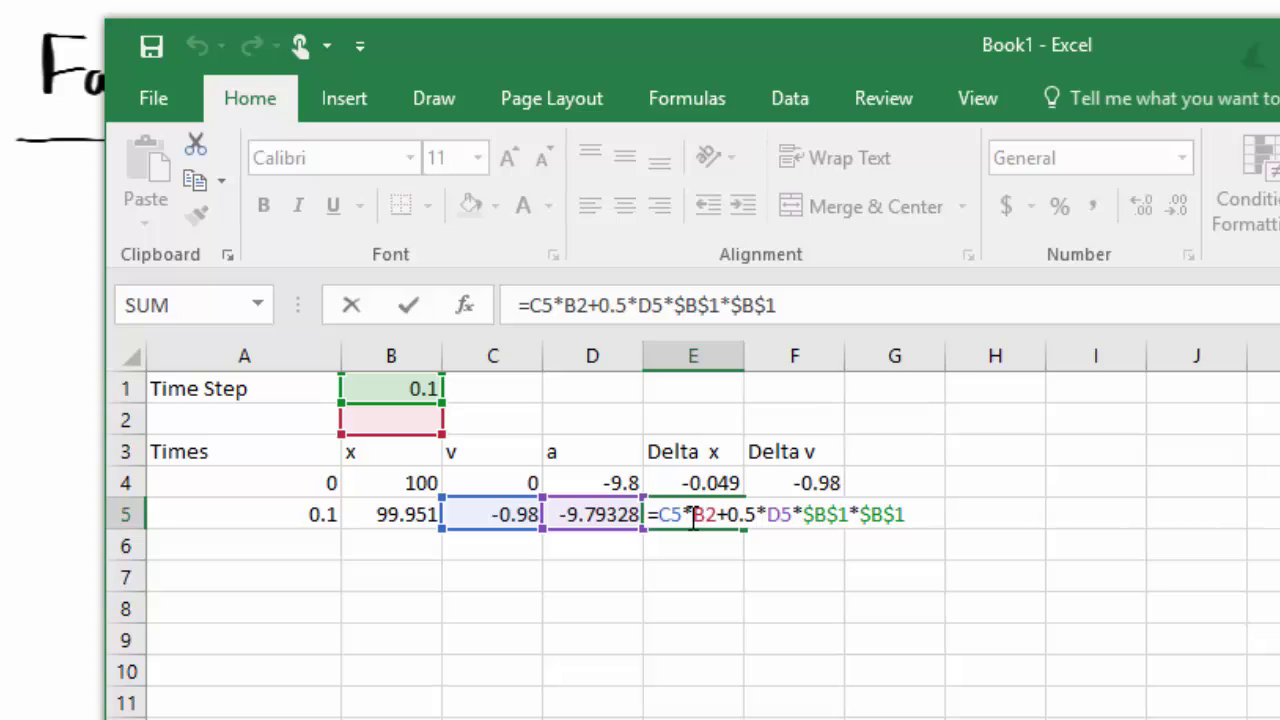
pyautogui.click(693, 521)
pyautogui.write('$')
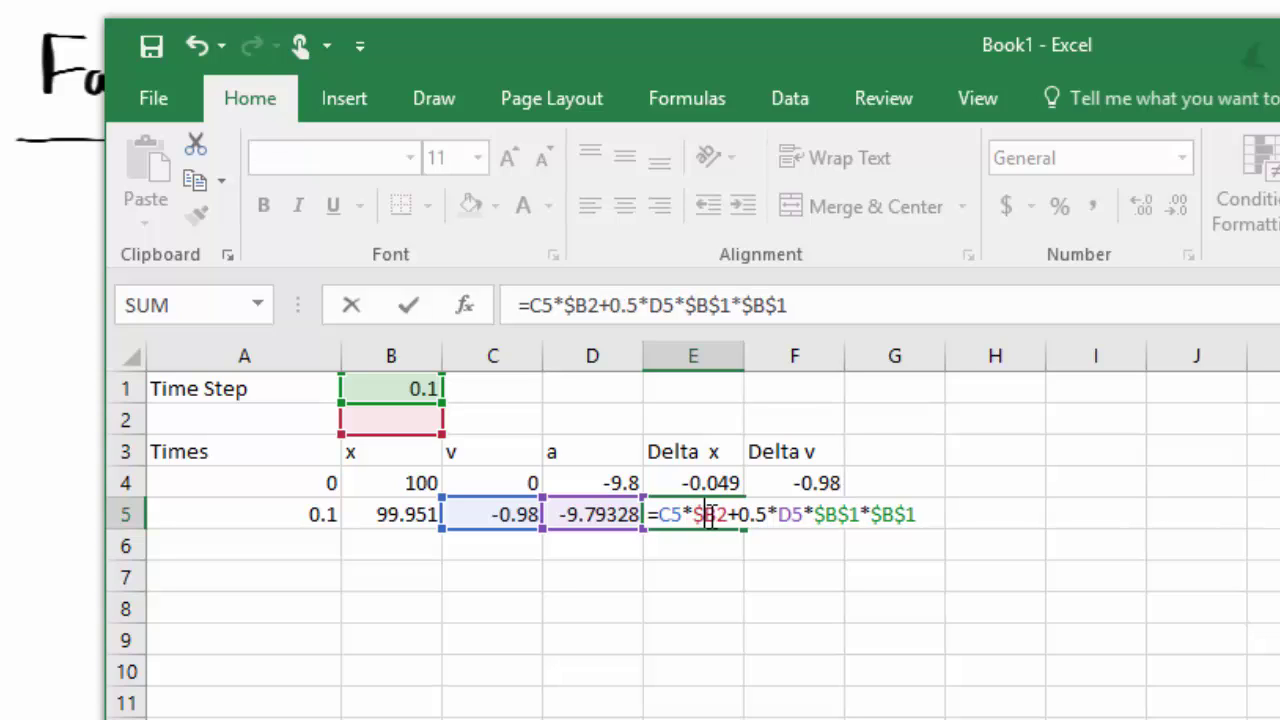
pyautogui.click(717, 517)
pyautogui.write('$')
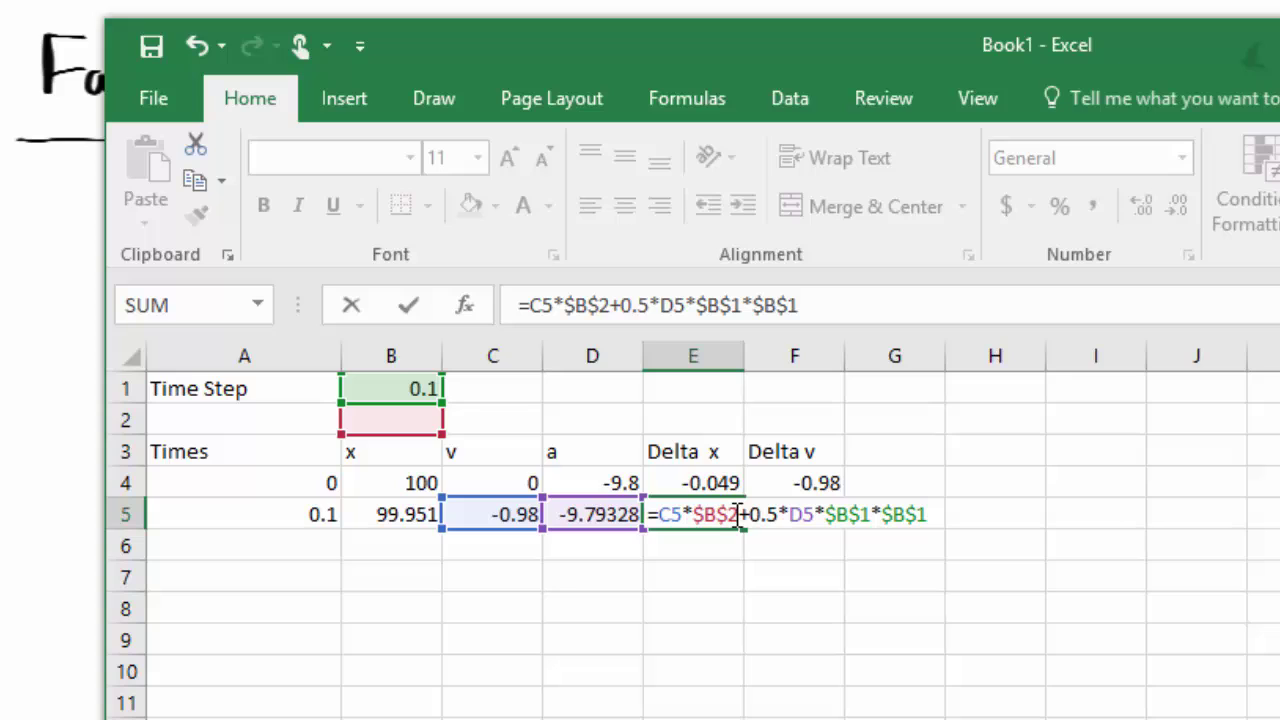
pyautogui.press('BackSpace')
pyautogui.write('1')
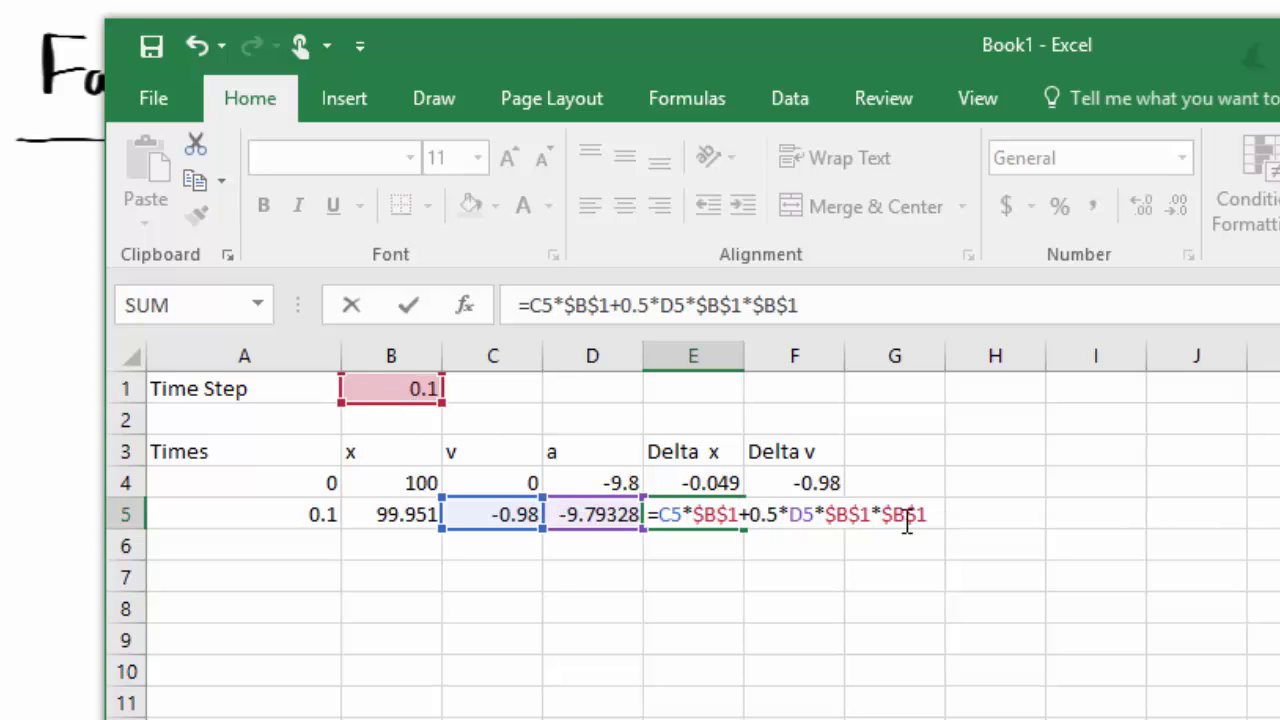
pyautogui.press('Return')
# - Recheck E5's formula and F5's =D5*$B$1 without changing them
pyautogui.click(711, 519)
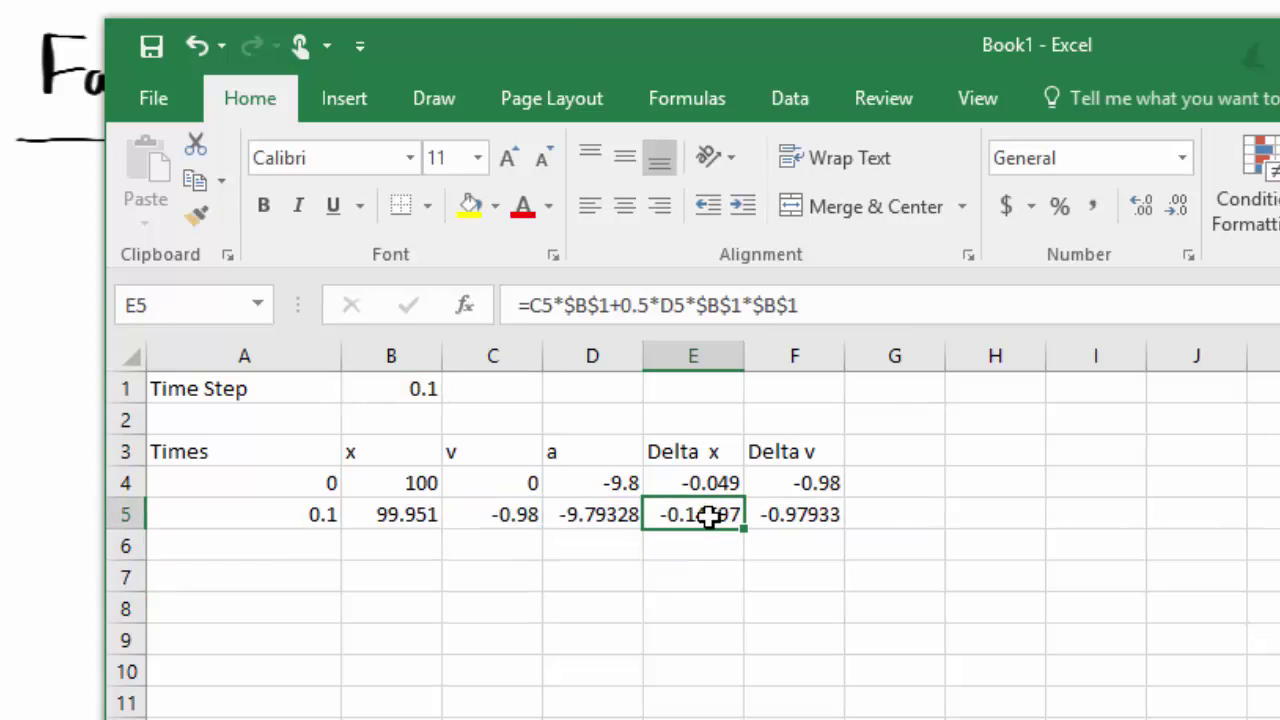
pyautogui.doubleClick(711, 519)
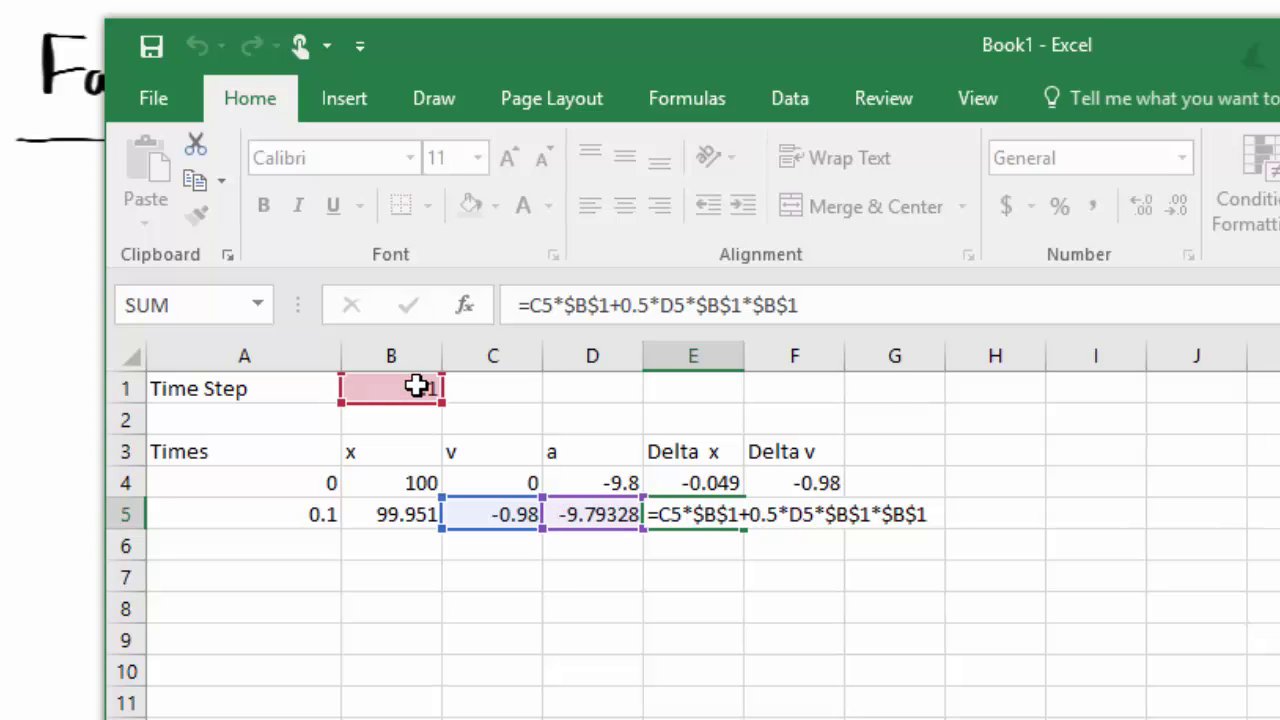
pyautogui.press('Return')
pyautogui.doubleClick(785, 515)
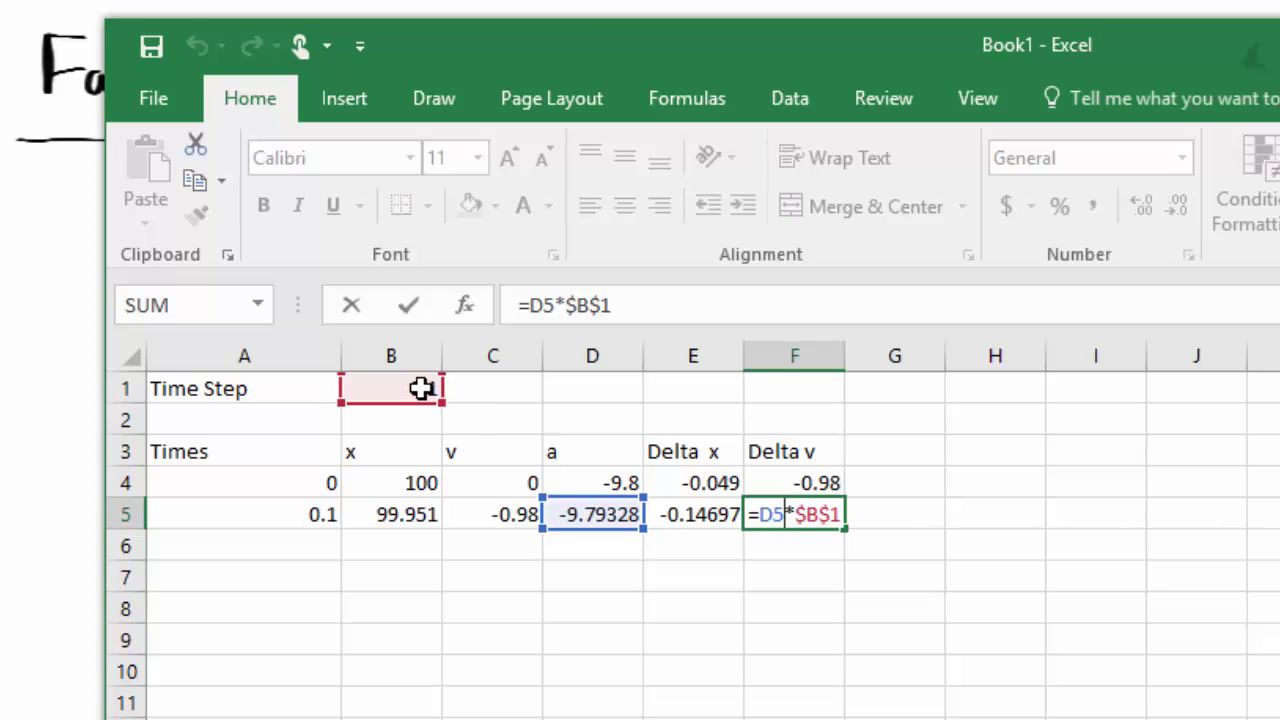
pyautogui.press('Return')
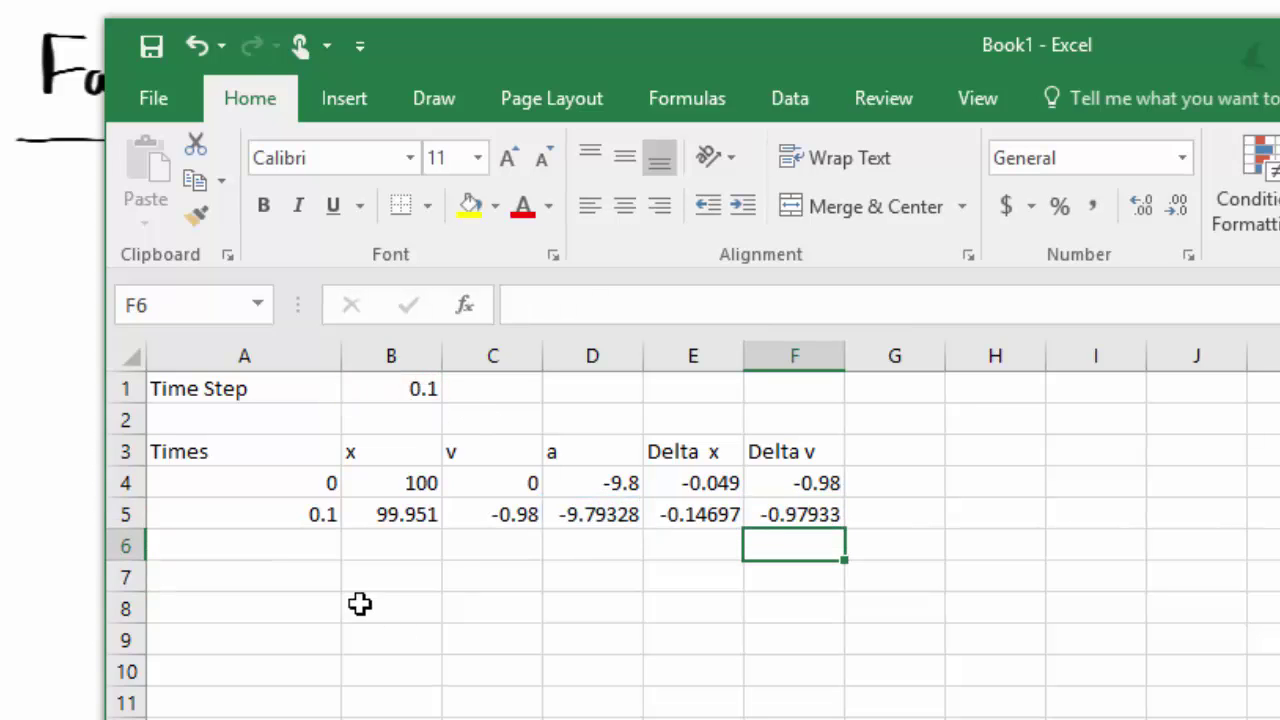
# - Fill the A5:F5 formulas down to row 106, ending at time 10.2 and x -184.362
pyautogui.click(214, 520)
pyautogui.moveTo(343, 519); pyautogui.dragTo(830, 518)
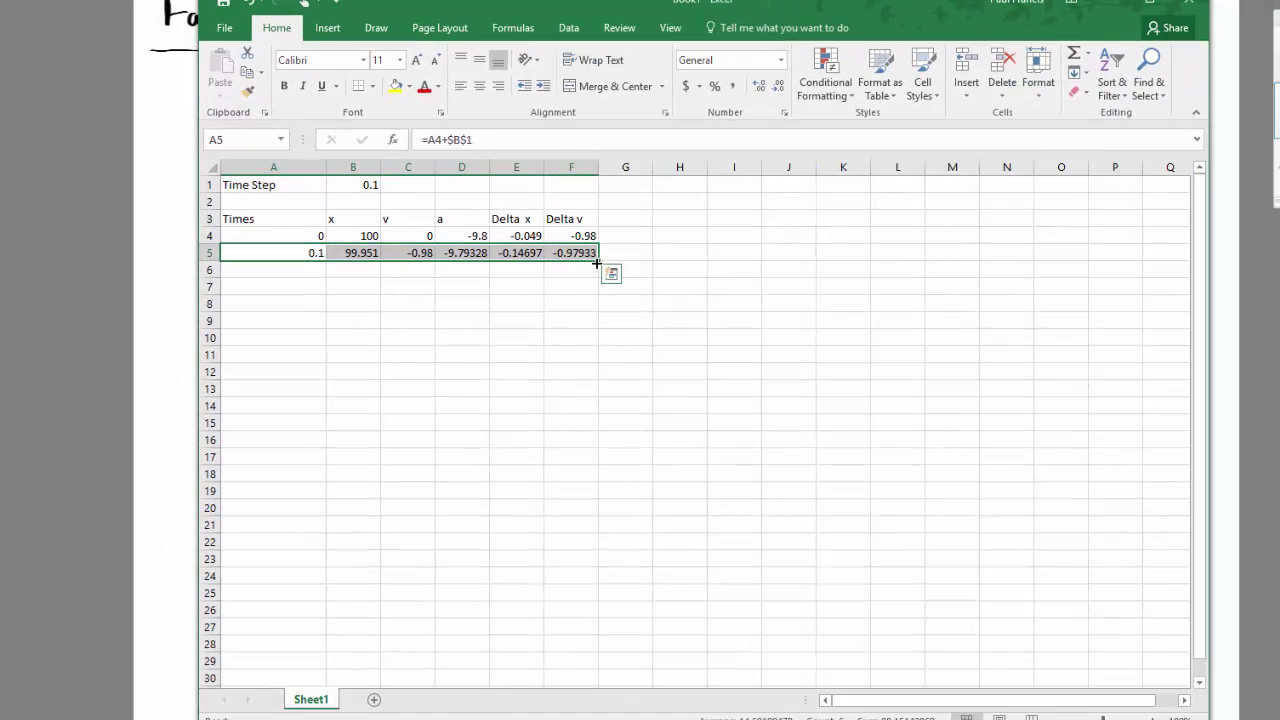
pyautogui.moveTo(598, 264); pyautogui.dragTo(598, 580)
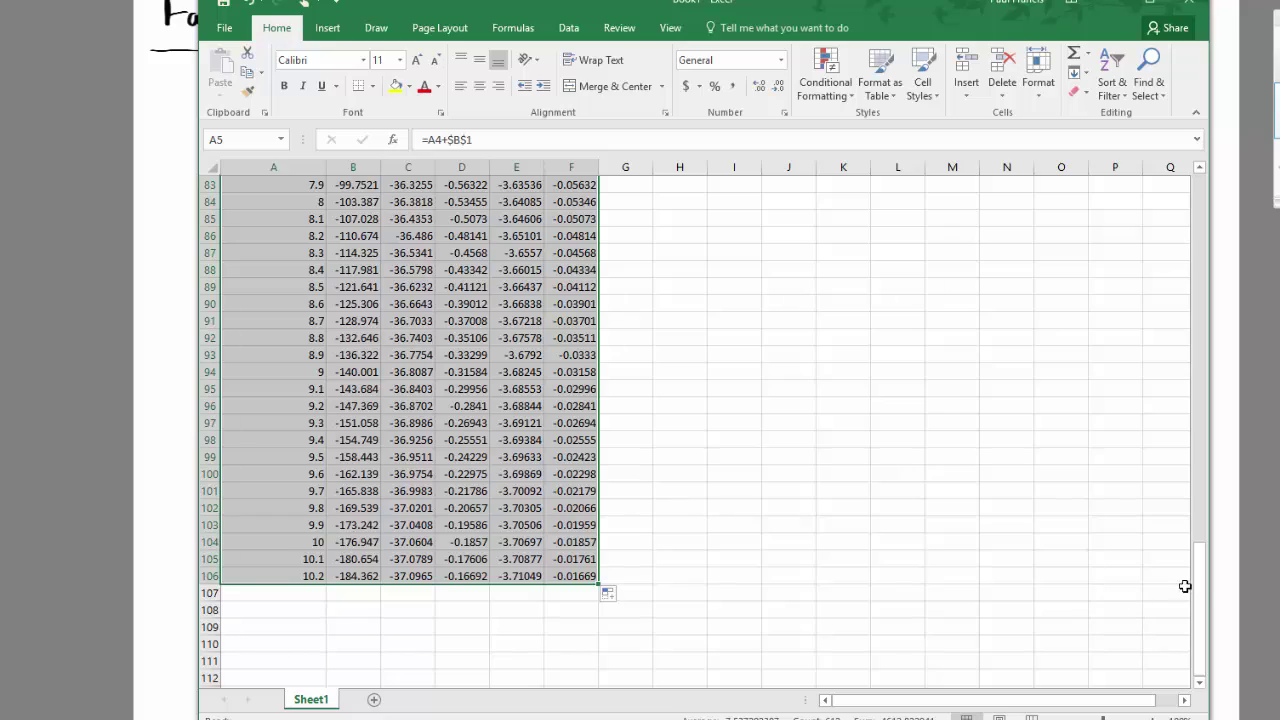
pyautogui.moveTo(1200, 588); pyautogui.dragTo(1208, 392)
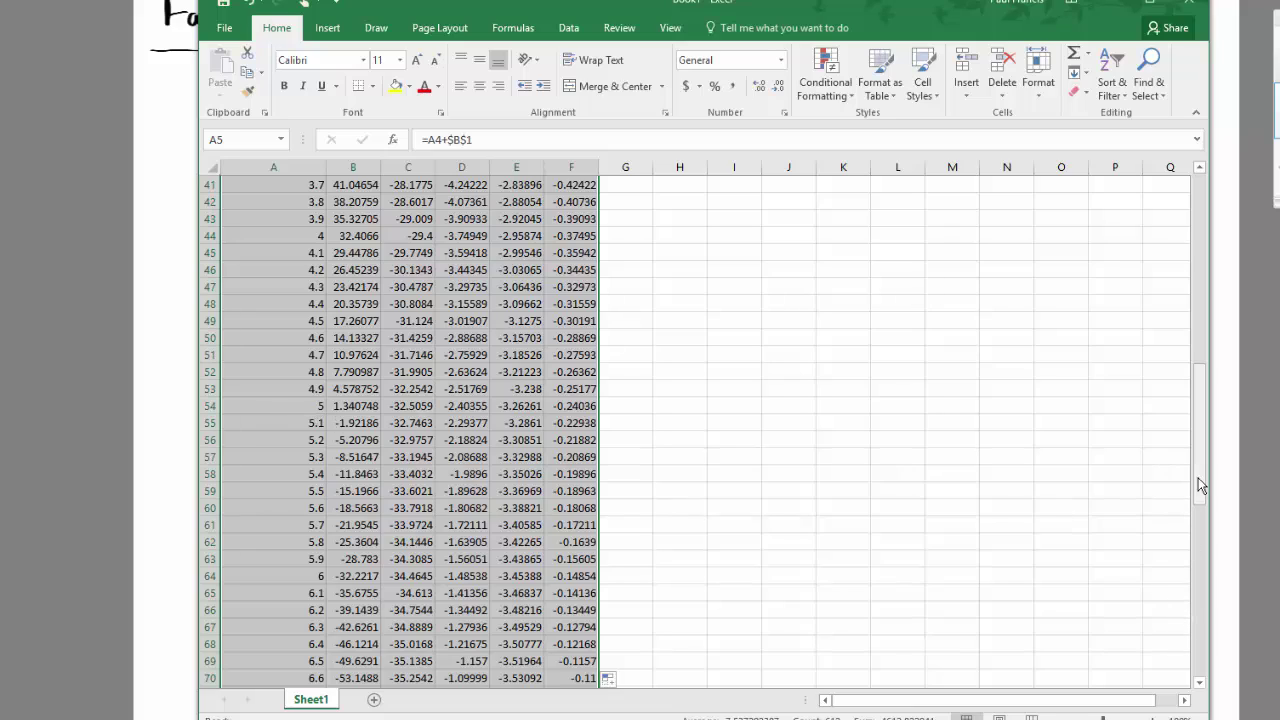
pyautogui.scroll(13, 1195, 400)
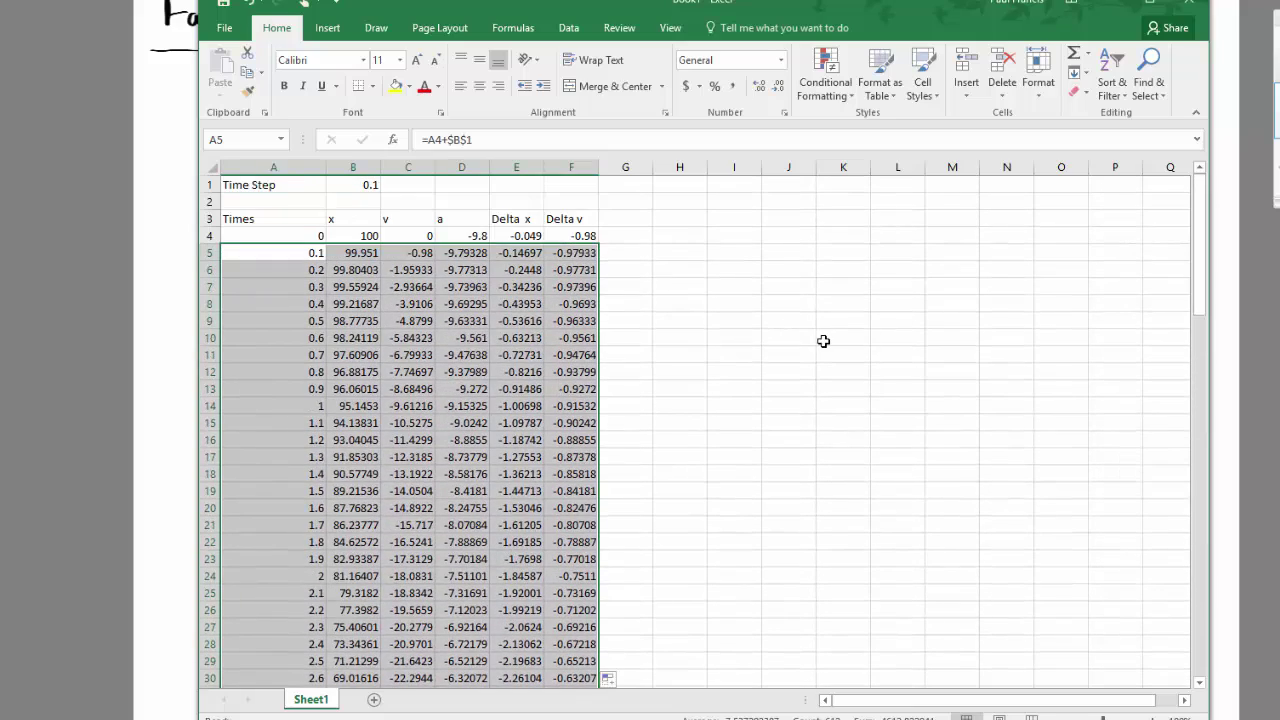
pyautogui.click(822, 341)
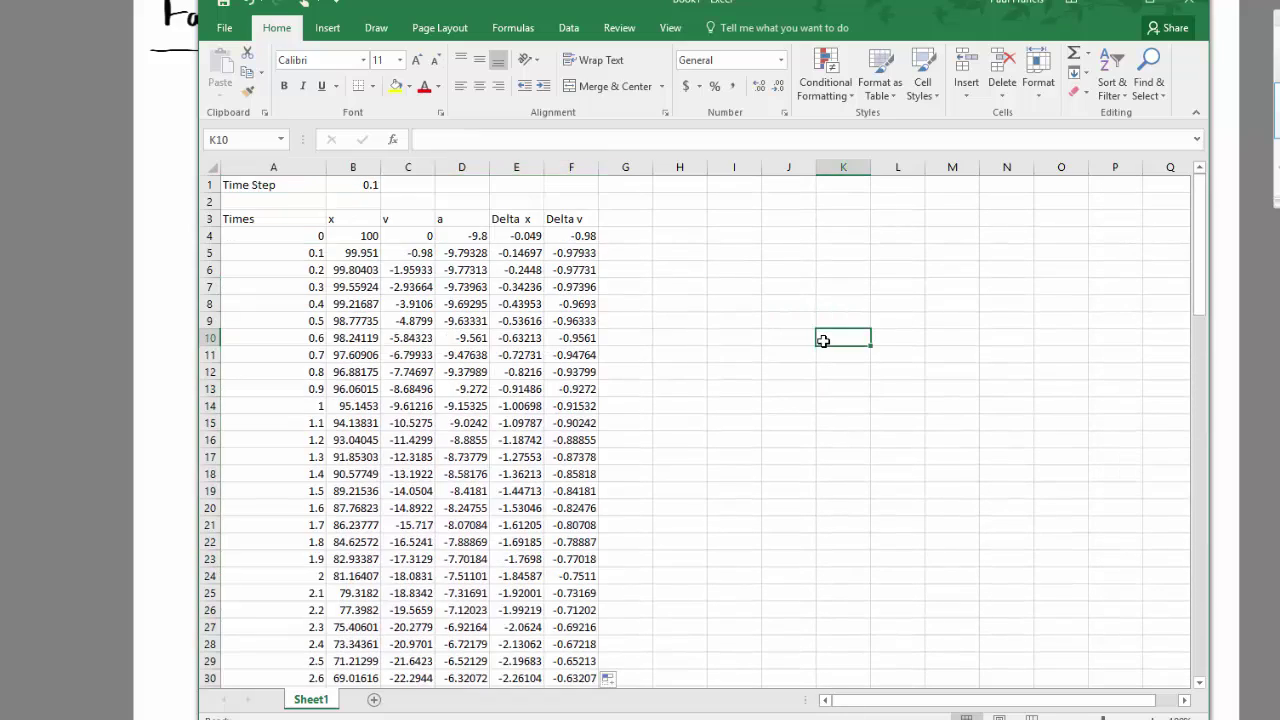
# - Check the B24 and E24 formulas, then select the Times column from A3 to A106
pyautogui.click(356, 578)
pyautogui.doubleClick(356, 578)
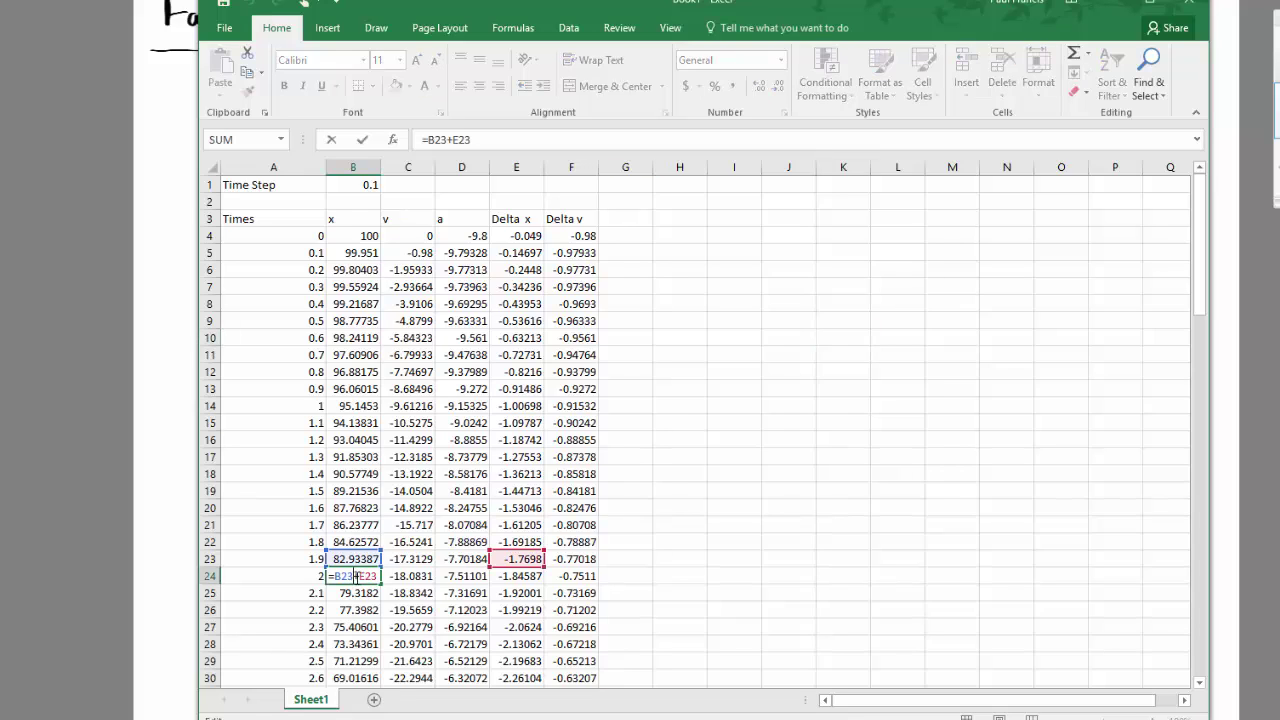
pyautogui.press('Return')
pyautogui.click(530, 578)
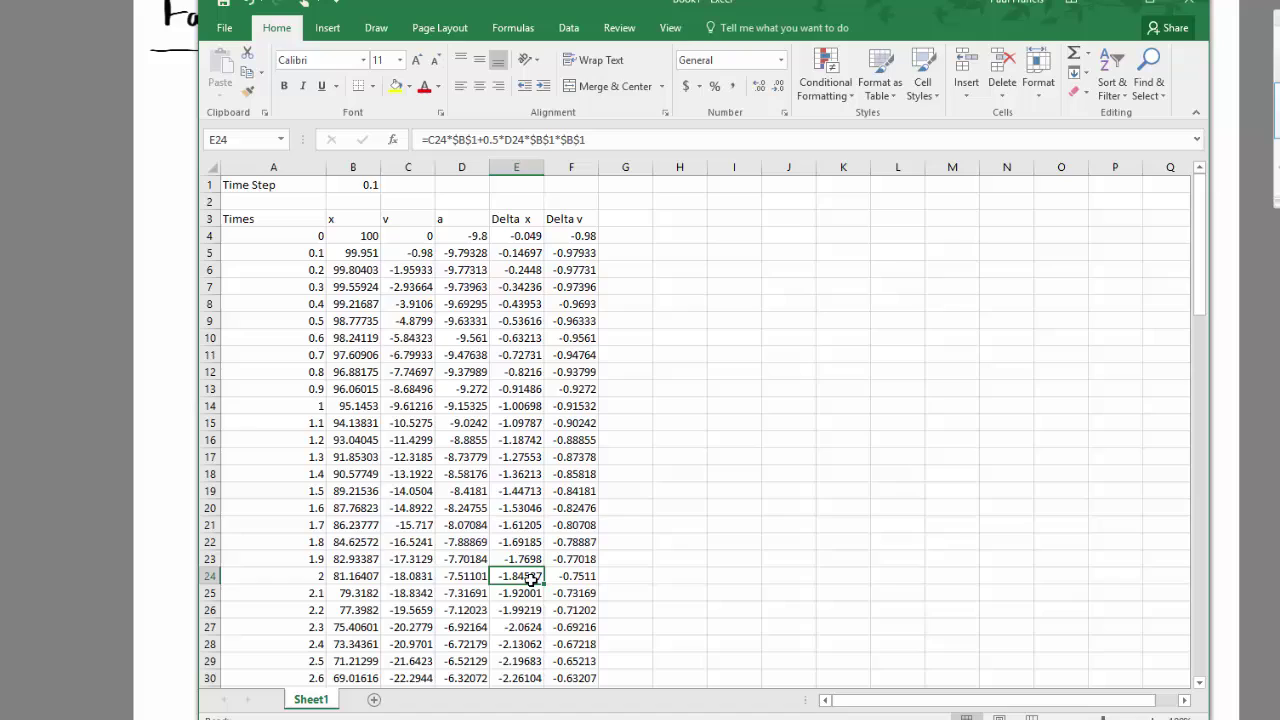
pyautogui.doubleClick(530, 577)
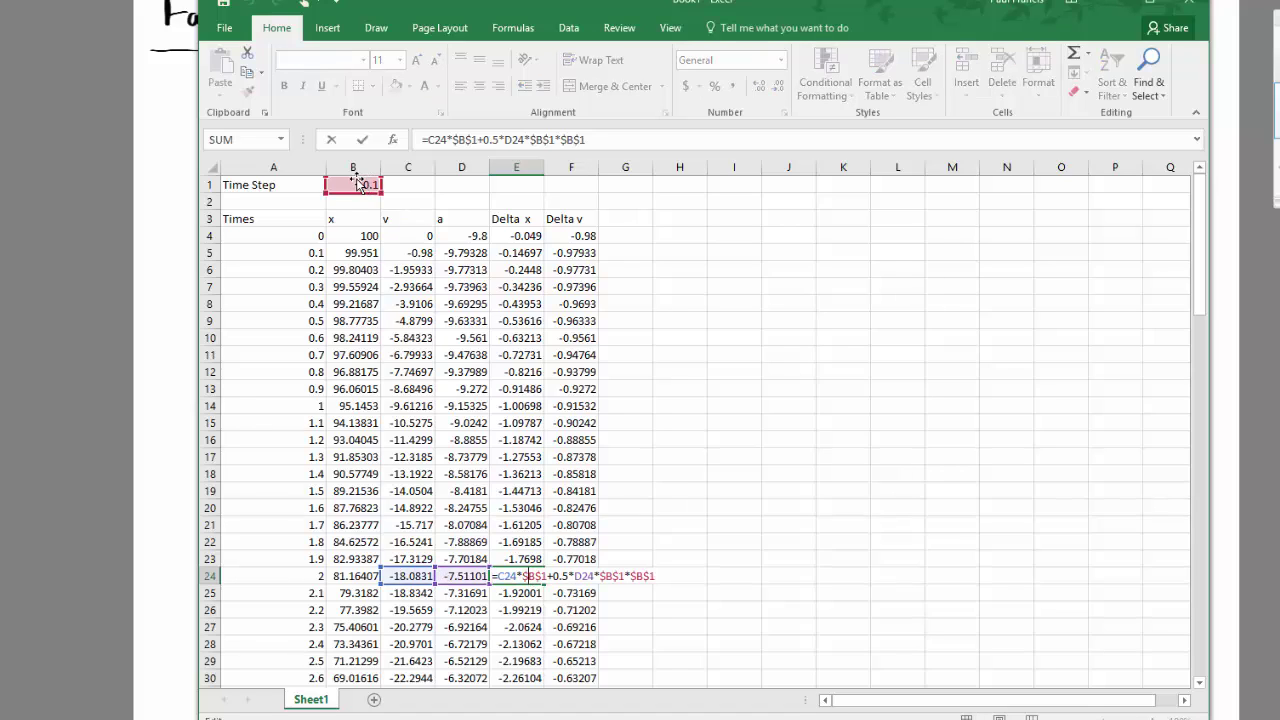
pyautogui.press('Escape')
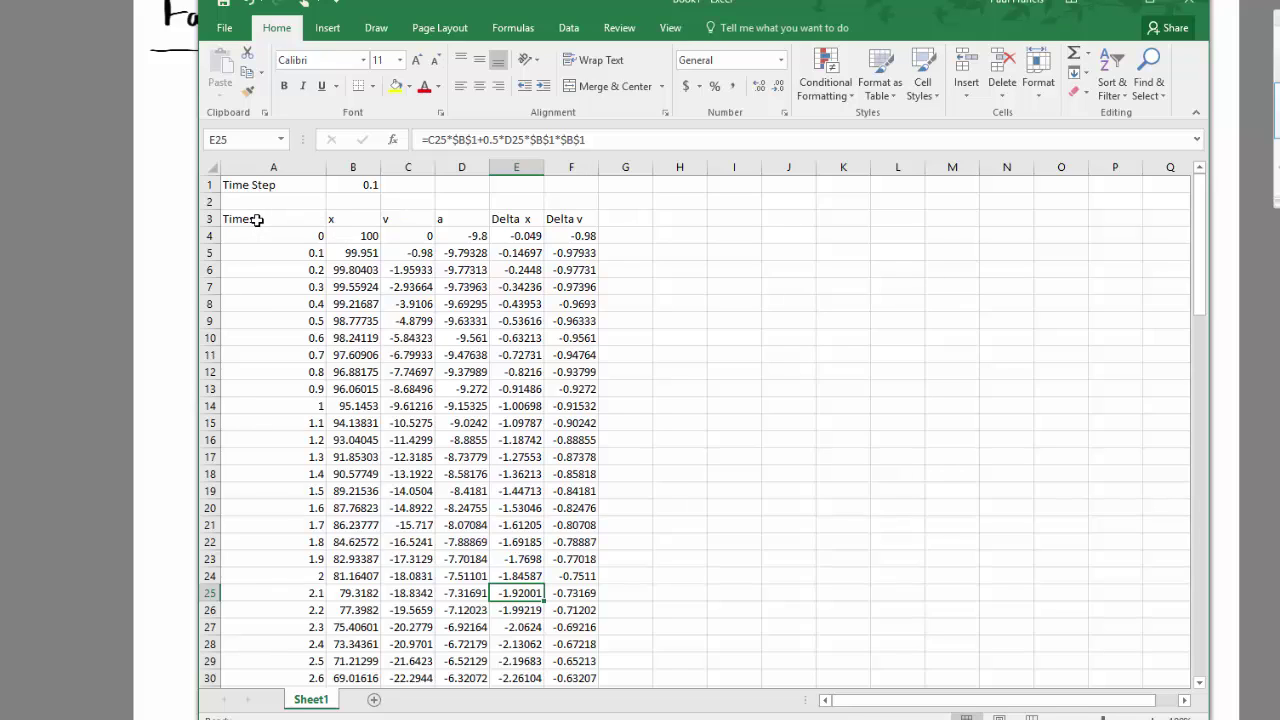
pyautogui.moveTo(257, 218)
pyautogui.mouseDown()
pyautogui.moveTo(252, 665)
pyautogui.moveTo(300, 688)
pyautogui.moveTo(250, 718)
pyautogui.moveTo(270, 601)
pyautogui.moveTo(272, 637)
pyautogui.mouseUp()
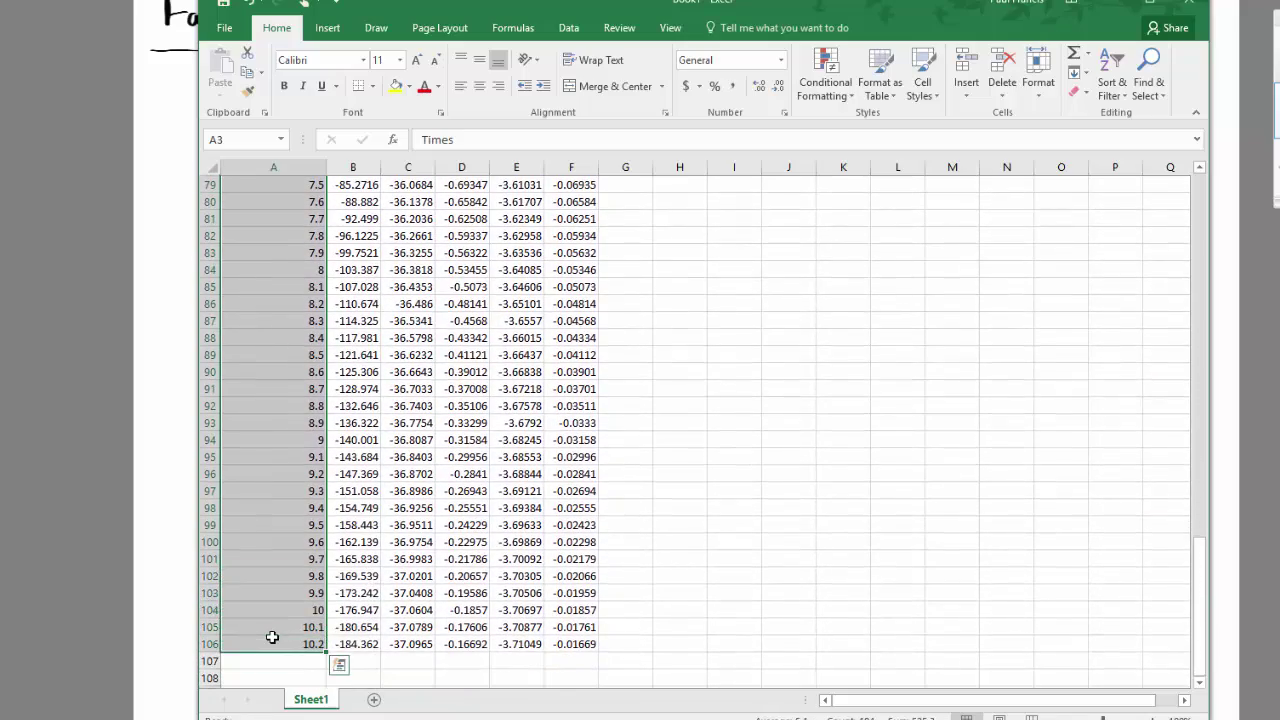
# - Add the v column, C3 to C106, to the existing Times selection
pyautogui.moveTo(1202, 573); pyautogui.dragTo(1190, 78)
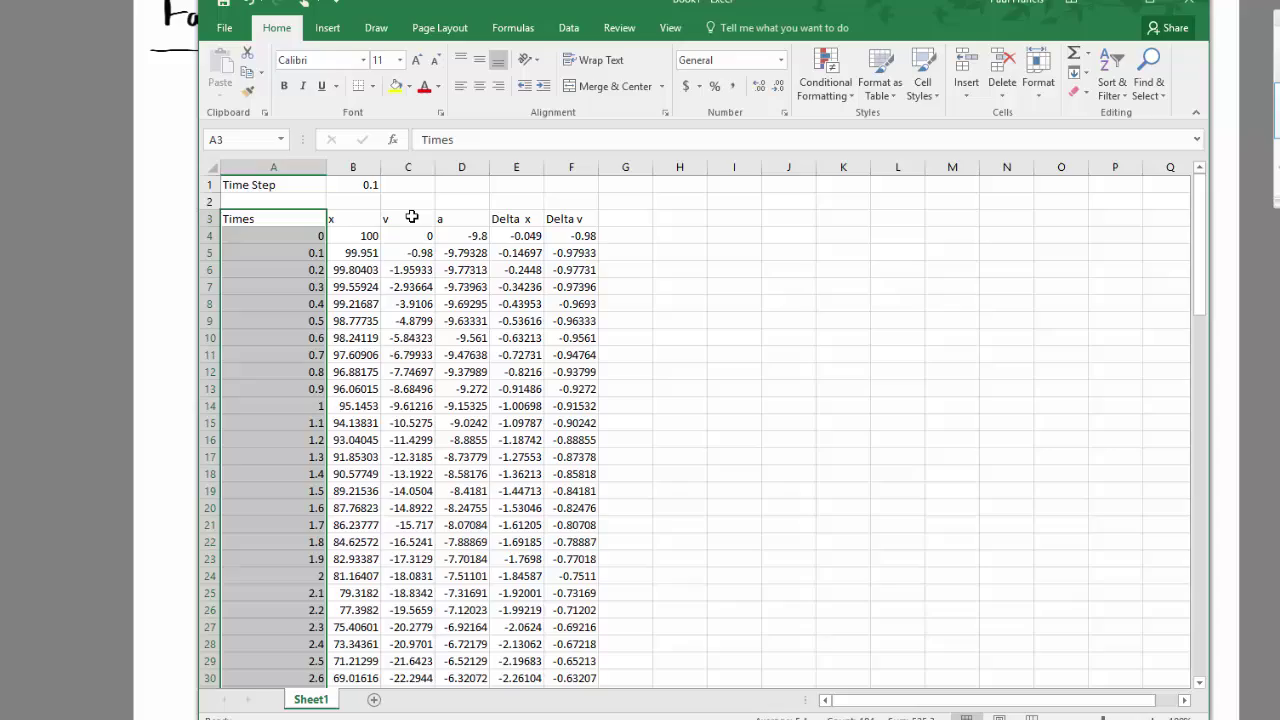
pyautogui.moveTo(410, 218); pyautogui.dragTo(423, 644)
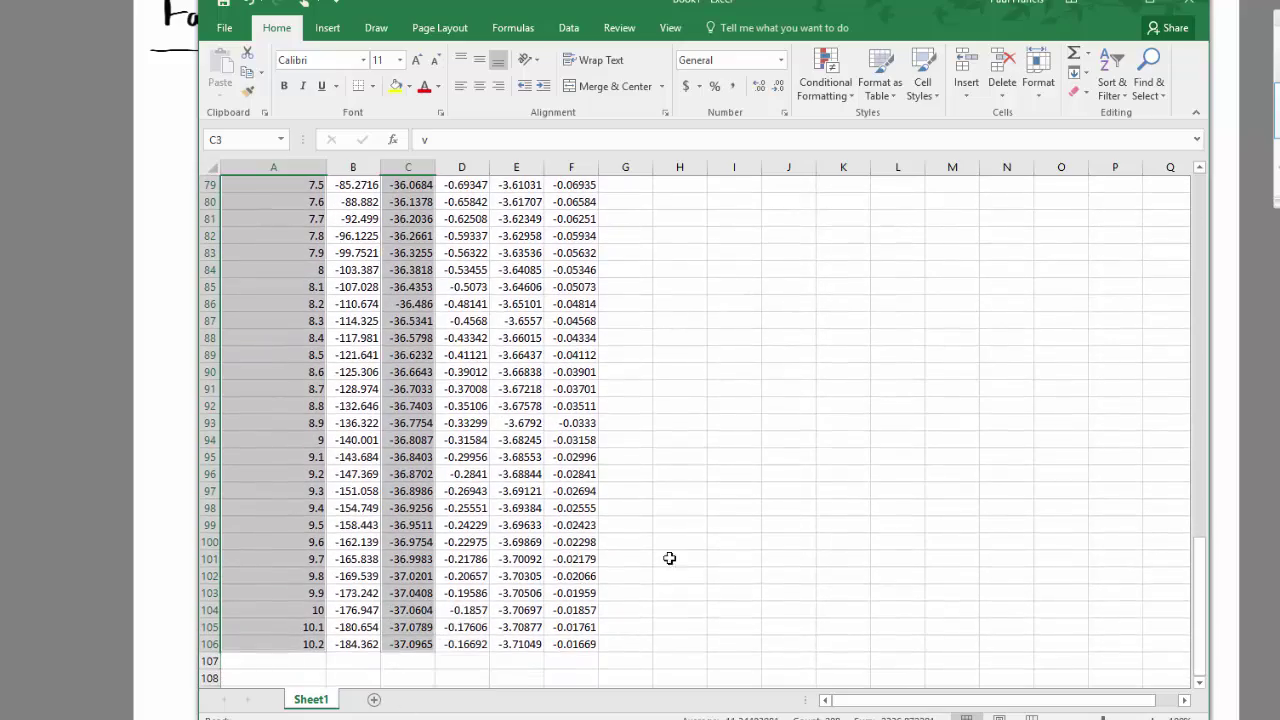
pyautogui.moveTo(1200, 560); pyautogui.dragTo(1199, 185)
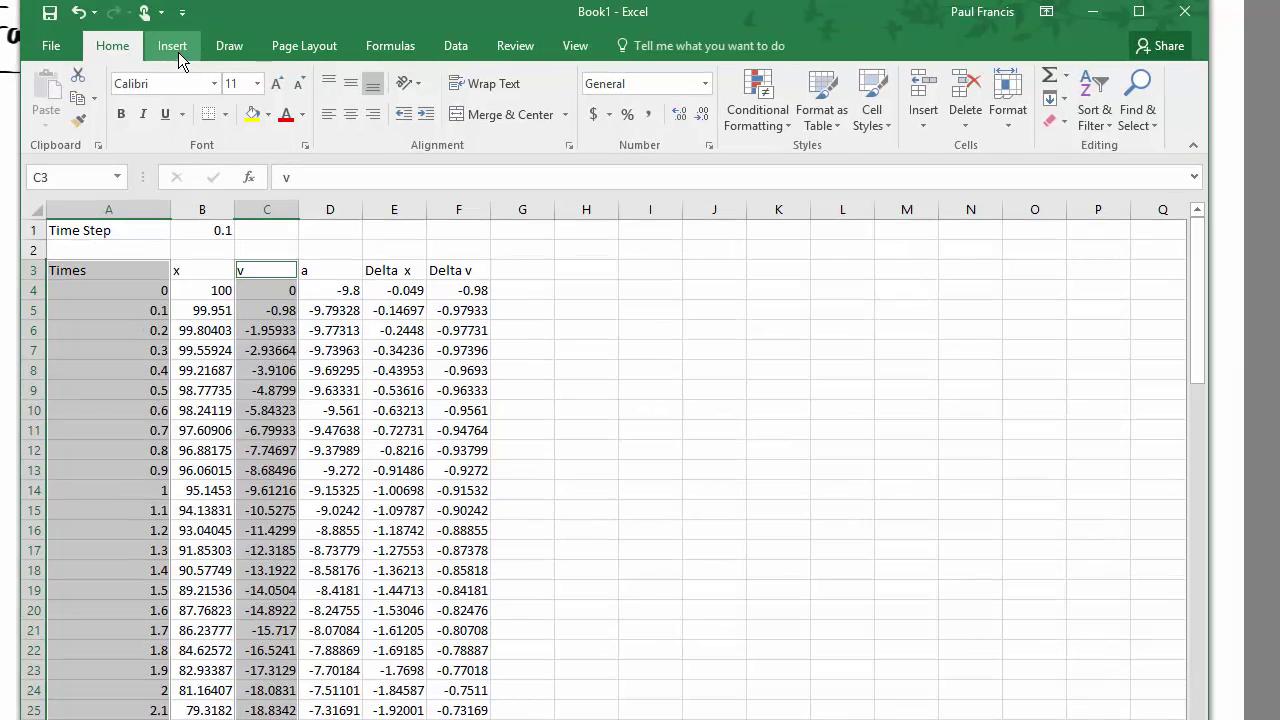
# - Insert the recommended scatter chart of v versus time and place it over columns H to N
pyautogui.click(174, 47)
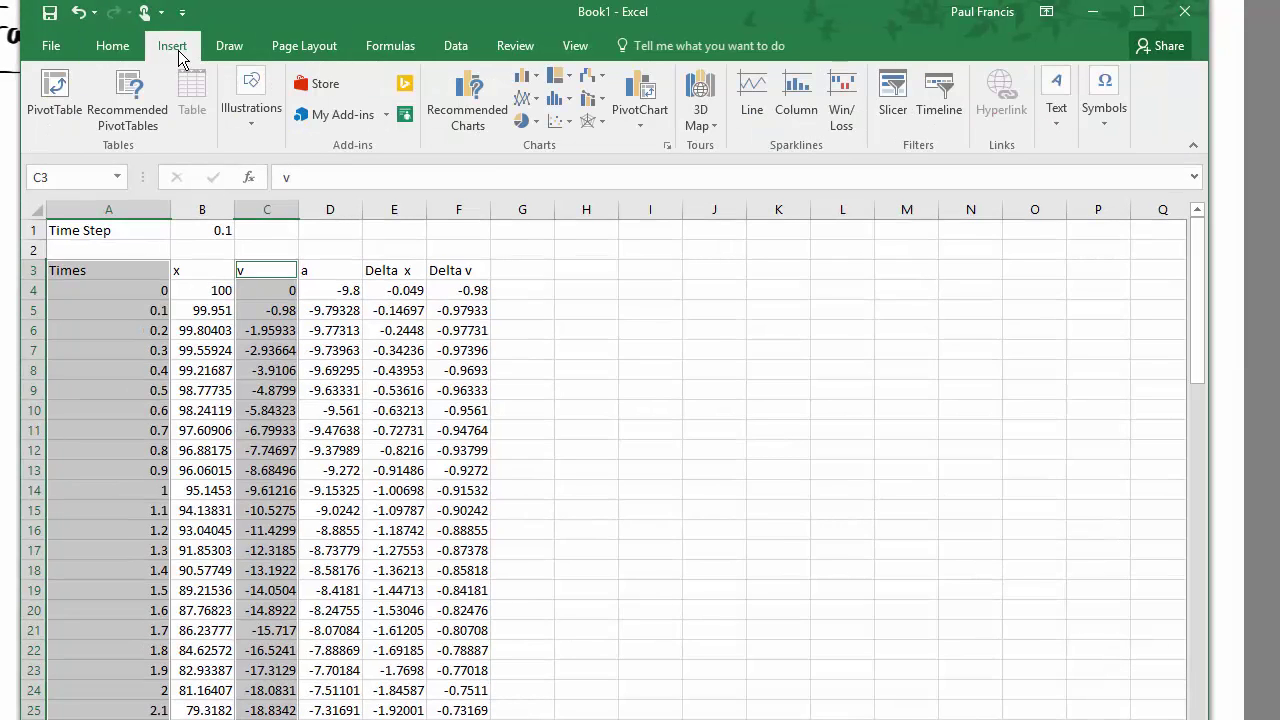
pyautogui.click(466, 100)
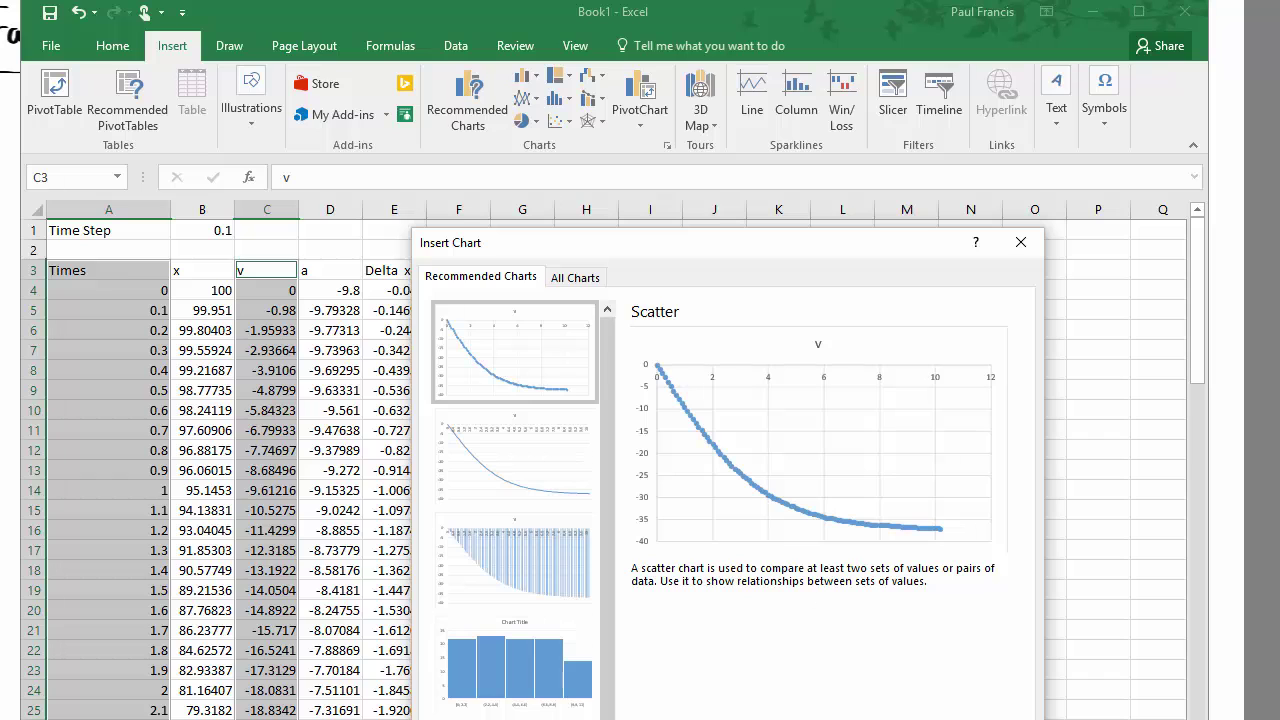
pyautogui.press('Return')
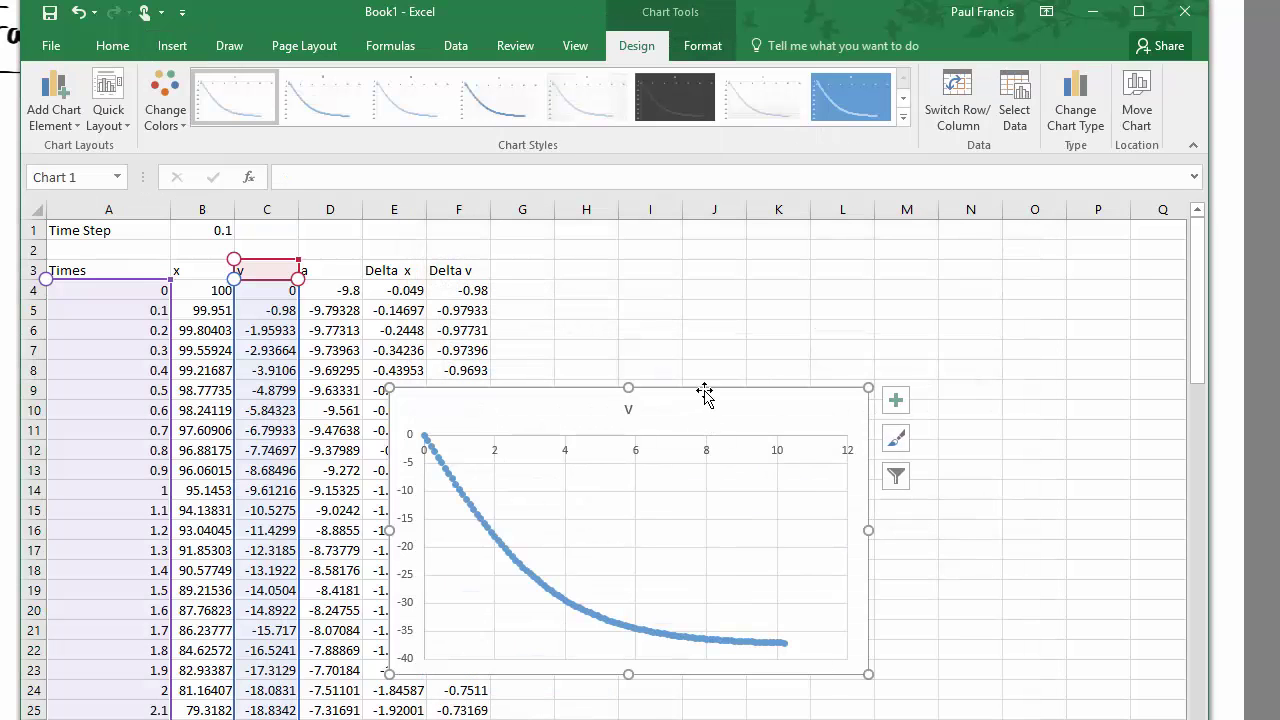
pyautogui.moveTo(705, 402); pyautogui.dragTo(878, 307)
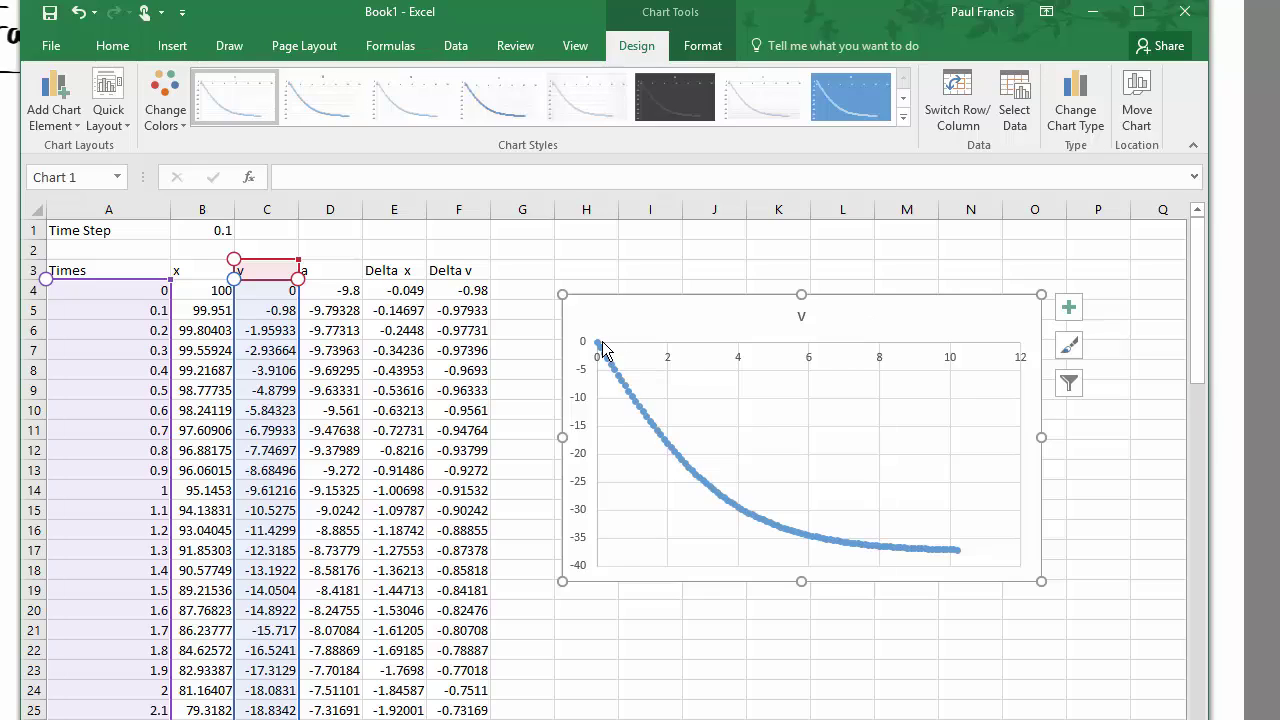
pyautogui.moveTo(602, 341)
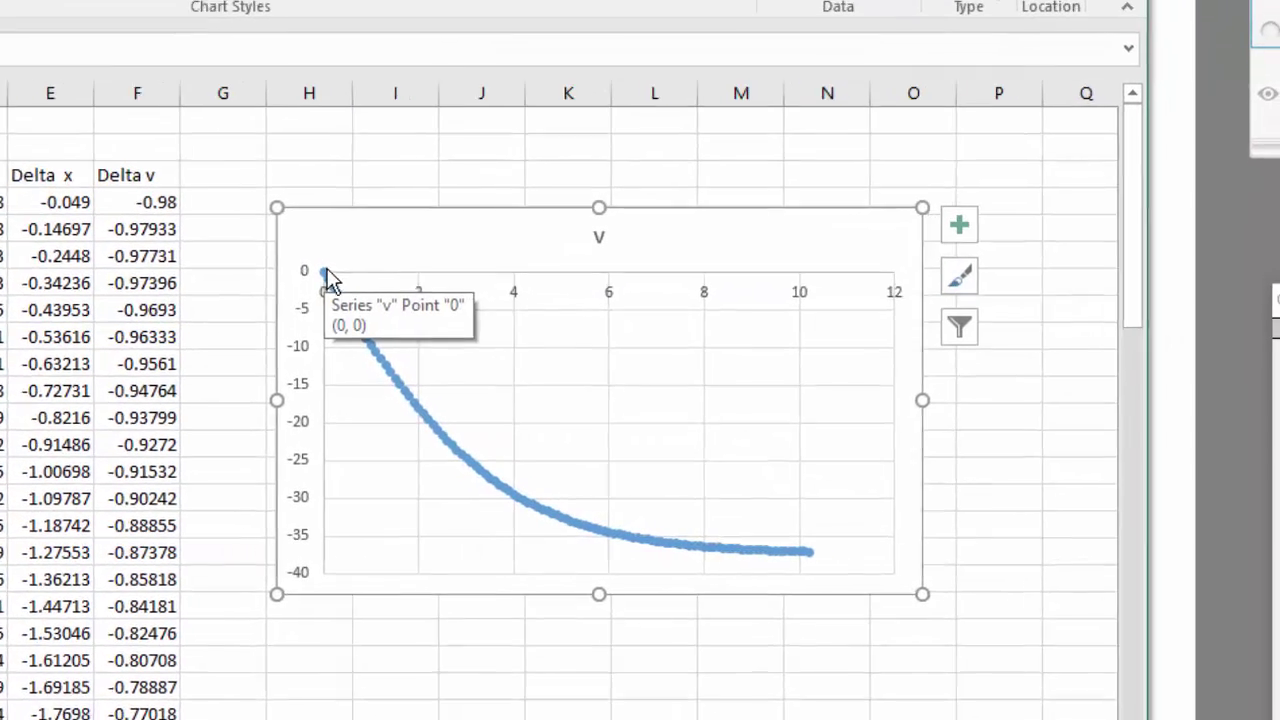
pyautogui.moveTo(331, 280)
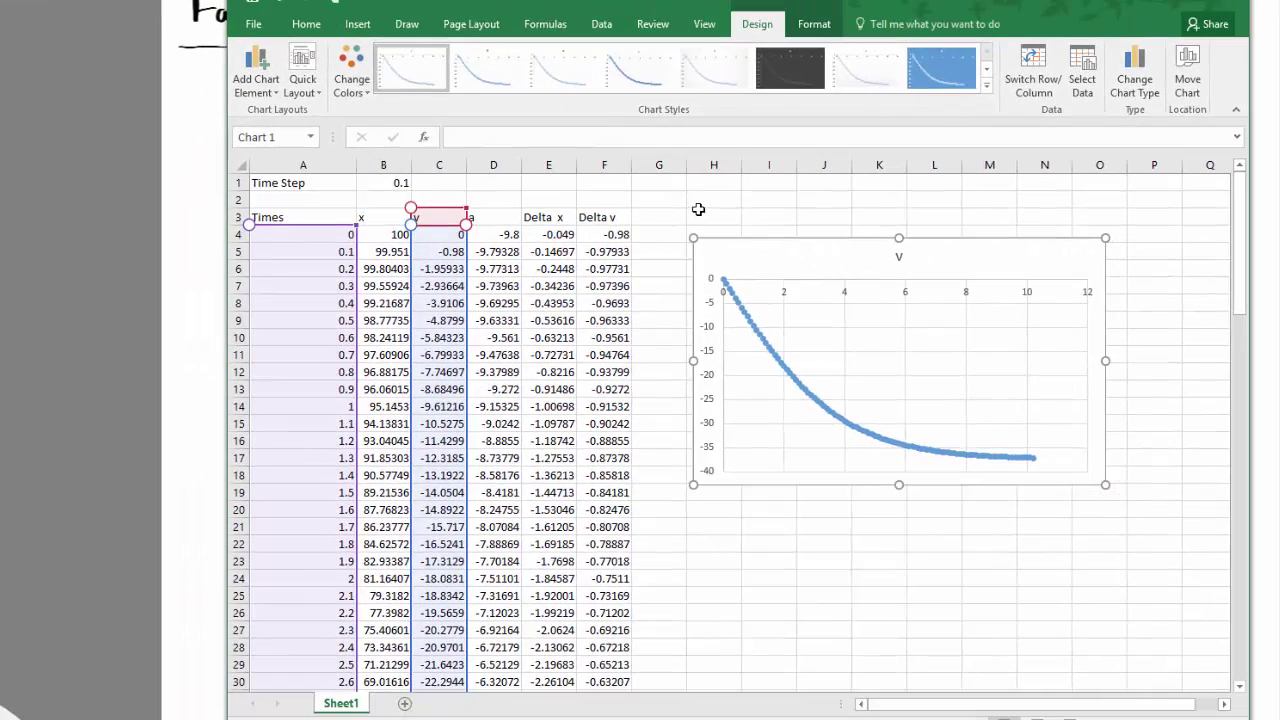
# - Select the Times and x data for rows 3–106 and insert the recommended scatter chart
pyautogui.click(703, 212)
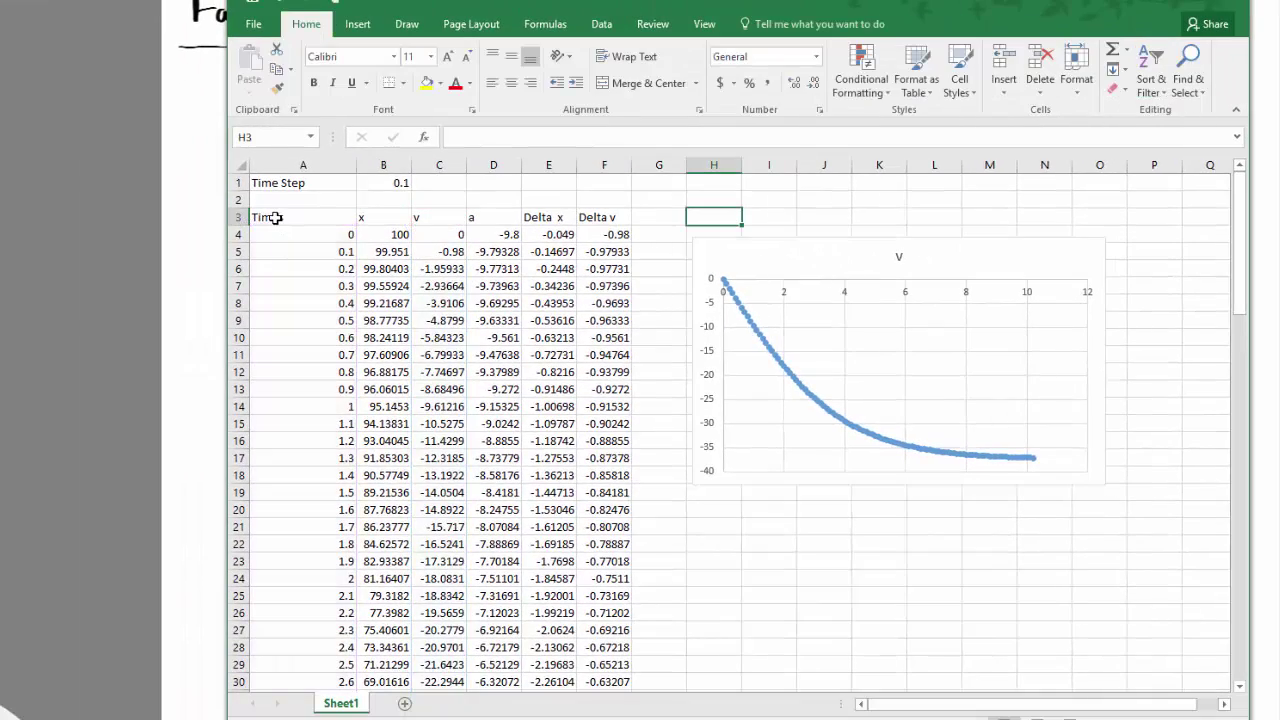
pyautogui.moveTo(275, 217); pyautogui.dragTo(405, 648)
pyautogui.click(357, 25)
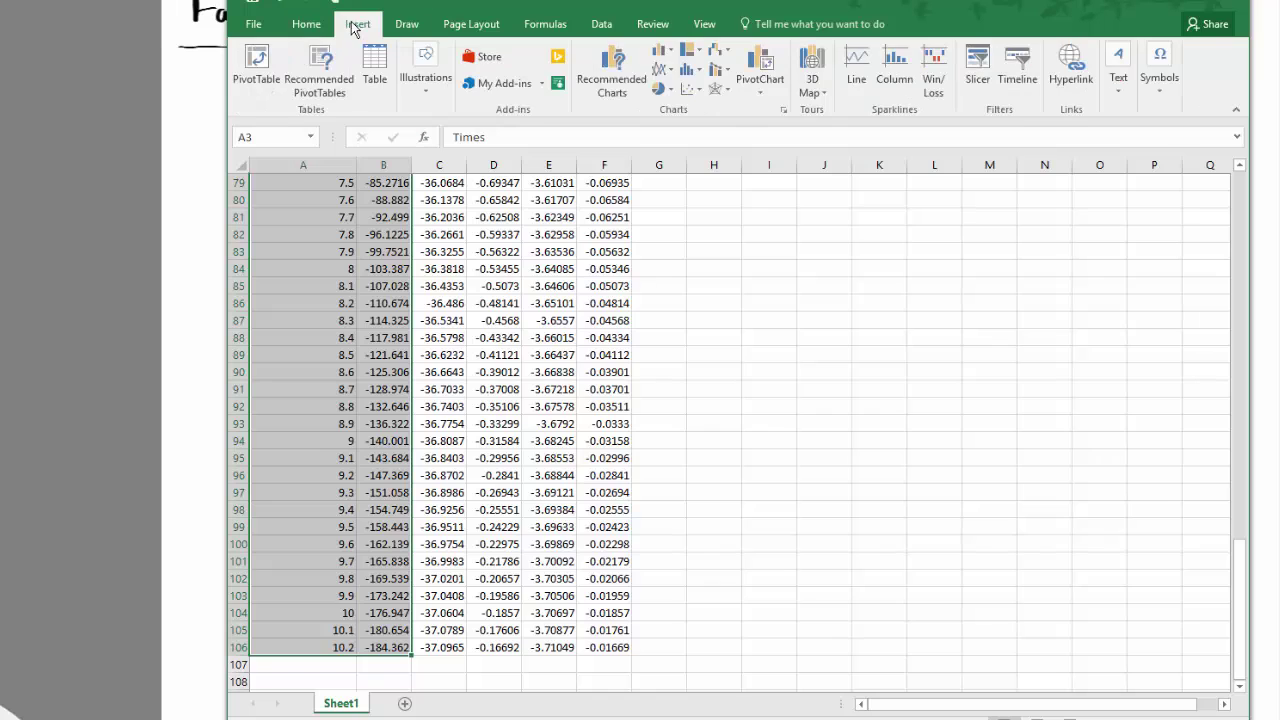
pyautogui.click(640, 92)
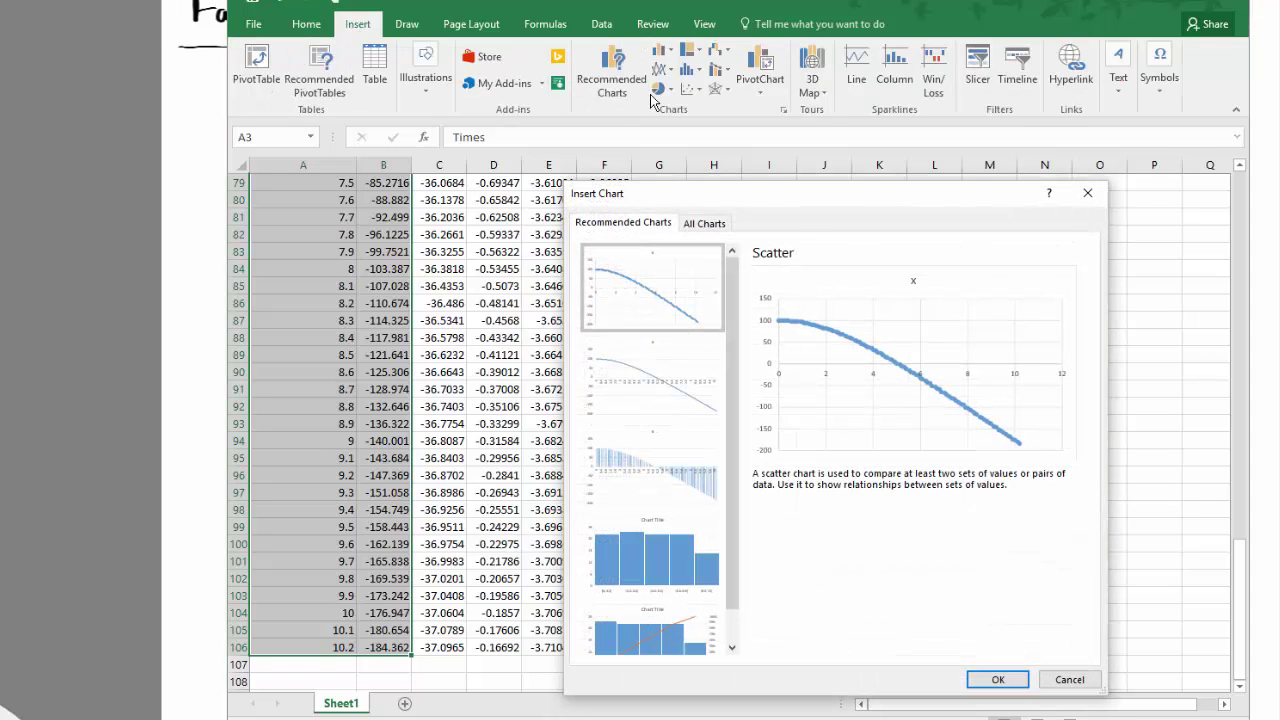
pyautogui.click(997, 680)
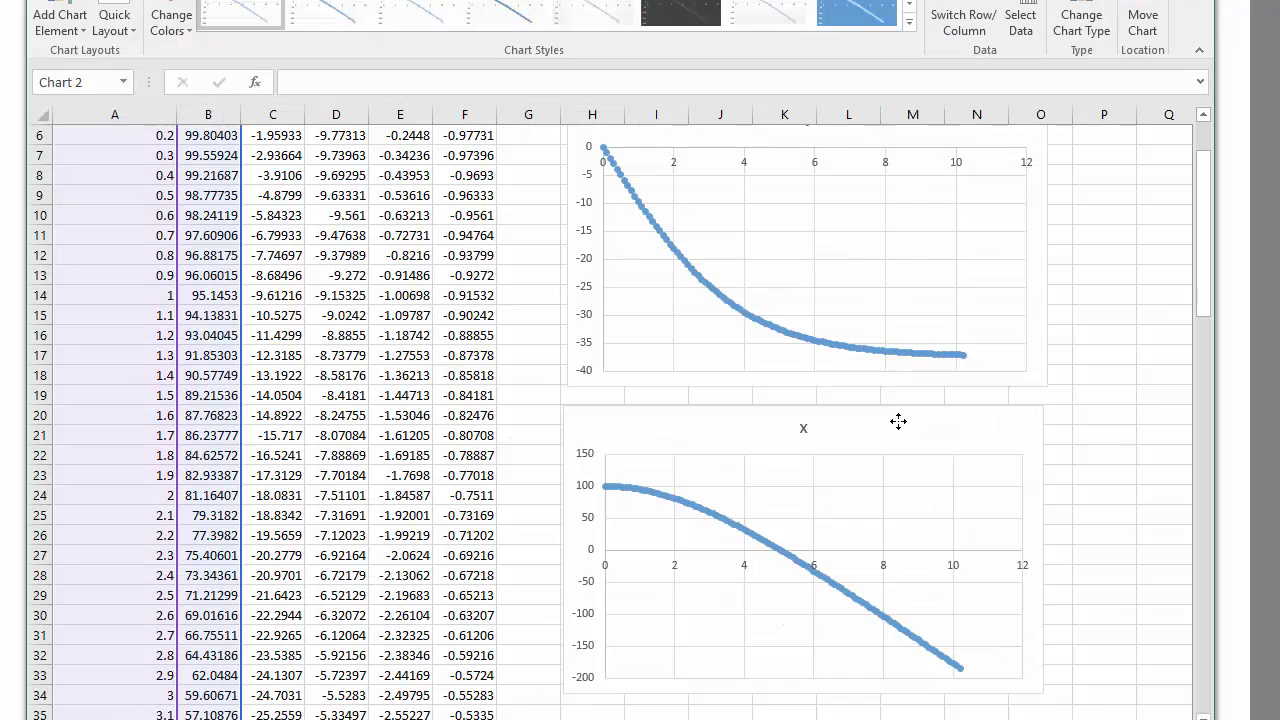
# - Move the new x chart directly below the v chart
pyautogui.click(898, 420)
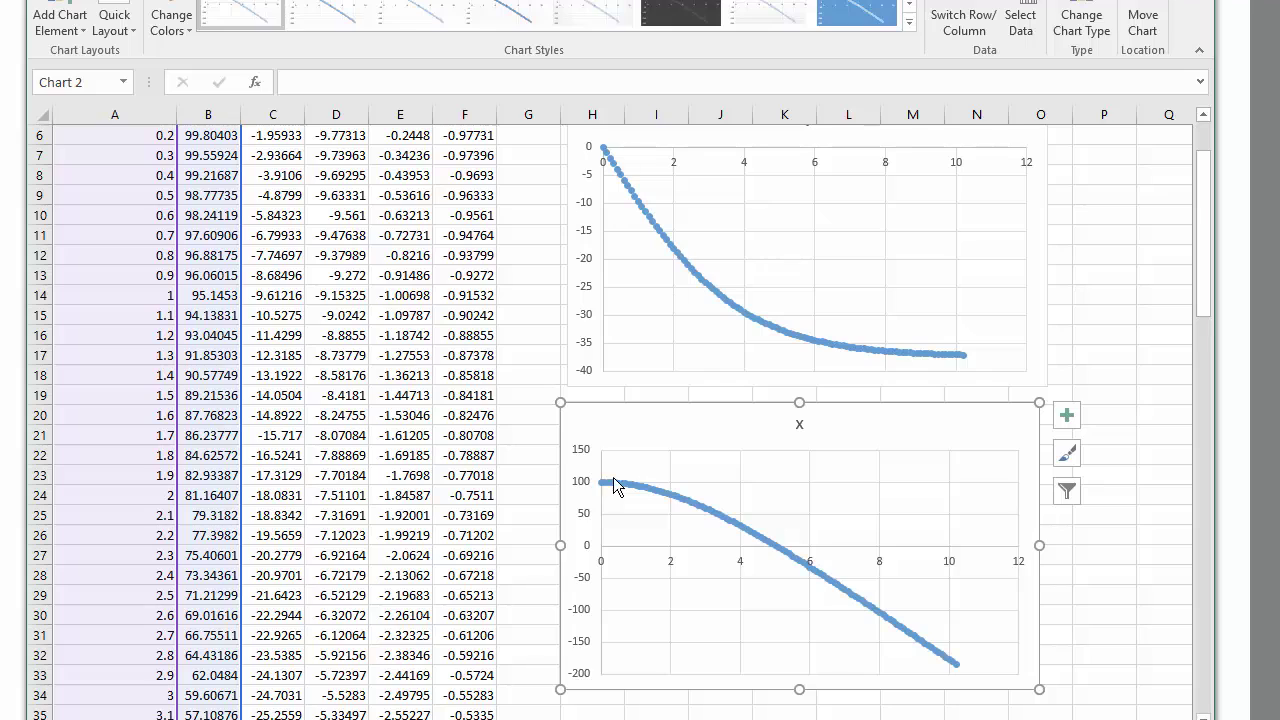
pyautogui.moveTo(777, 556)
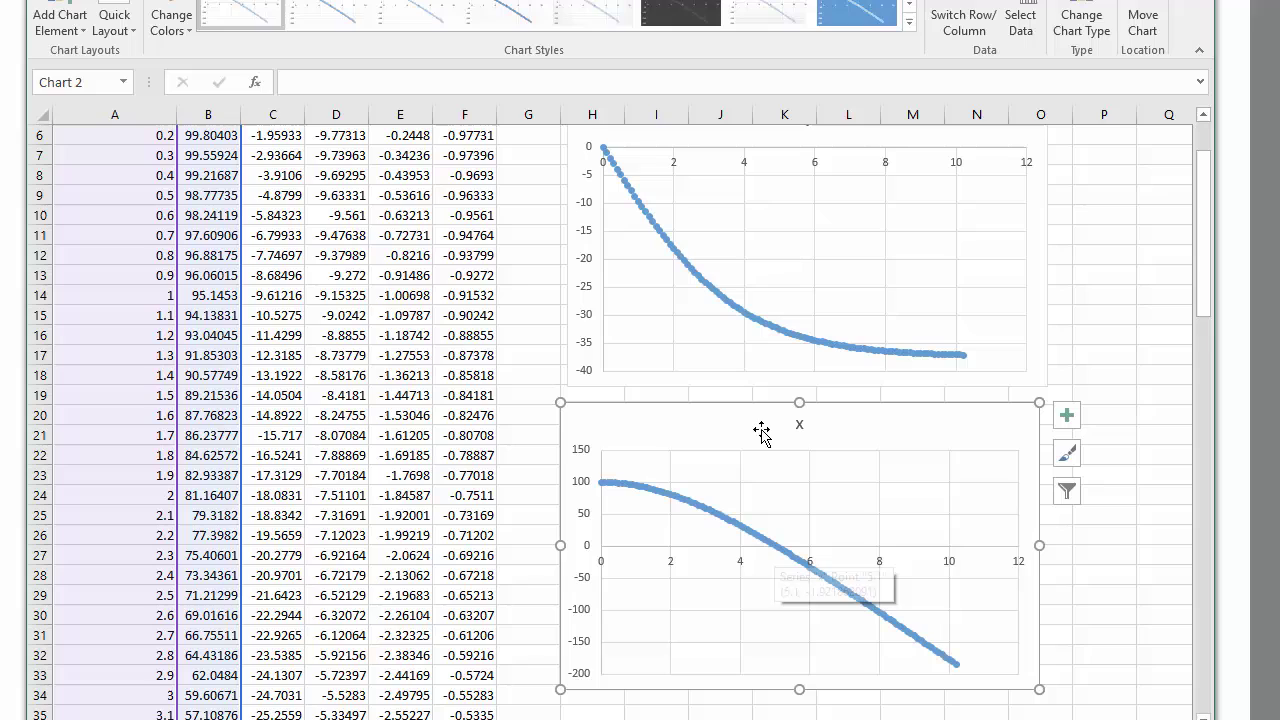
pyautogui.moveTo(772, 336)
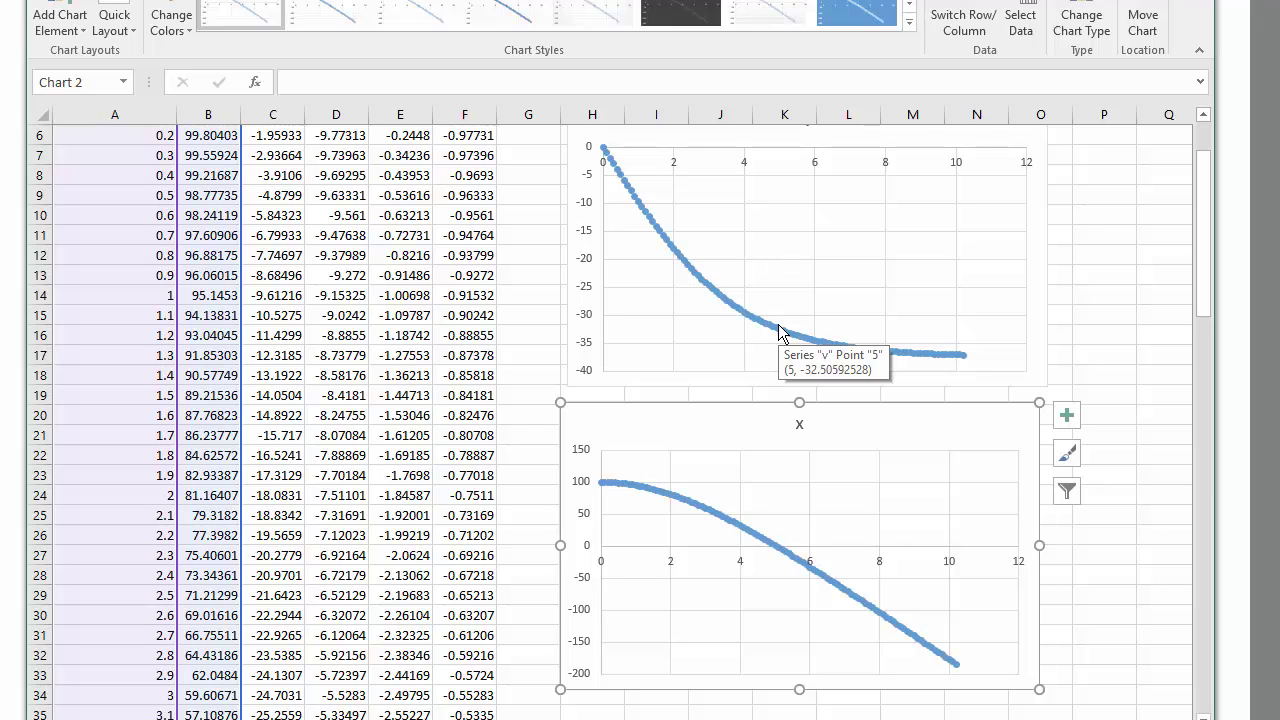
# - Select A3:A106 together with the a column D3:D106
pyautogui.moveTo(1199, 264); pyautogui.dragTo(1176, 140)
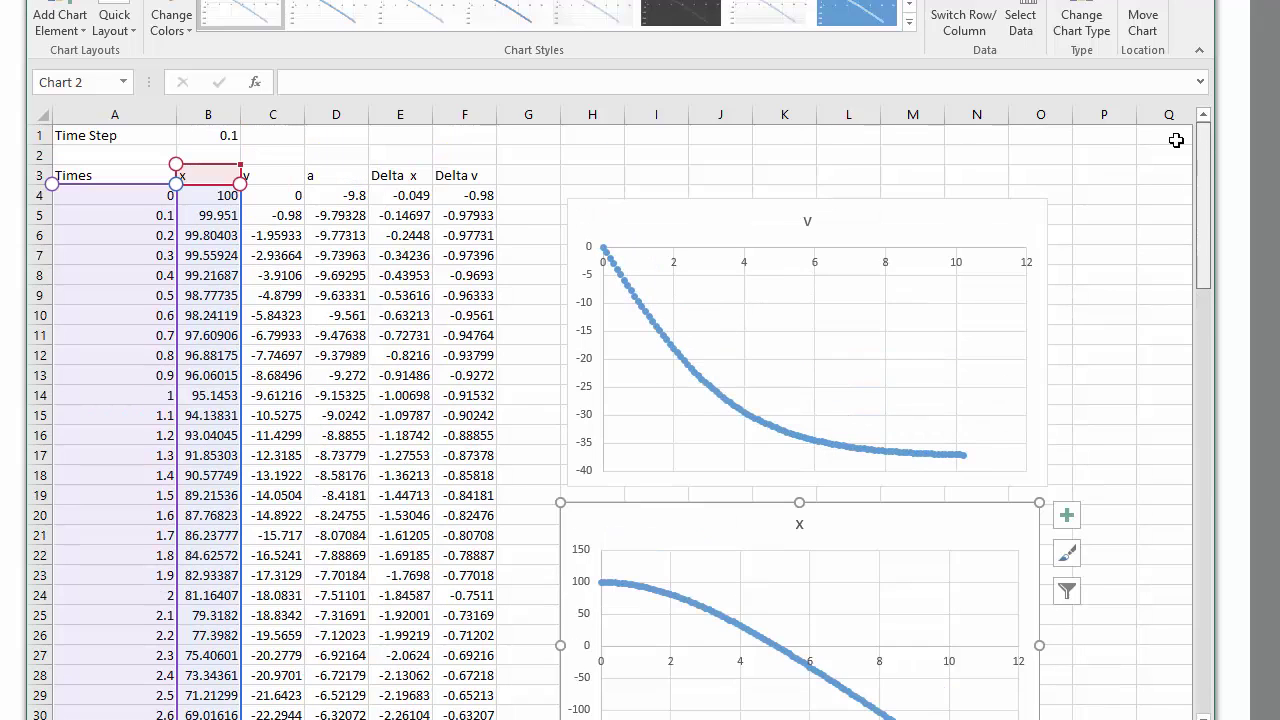
pyautogui.click(80, 175)
pyautogui.moveTo(115, 177); pyautogui.dragTo(115, 648)
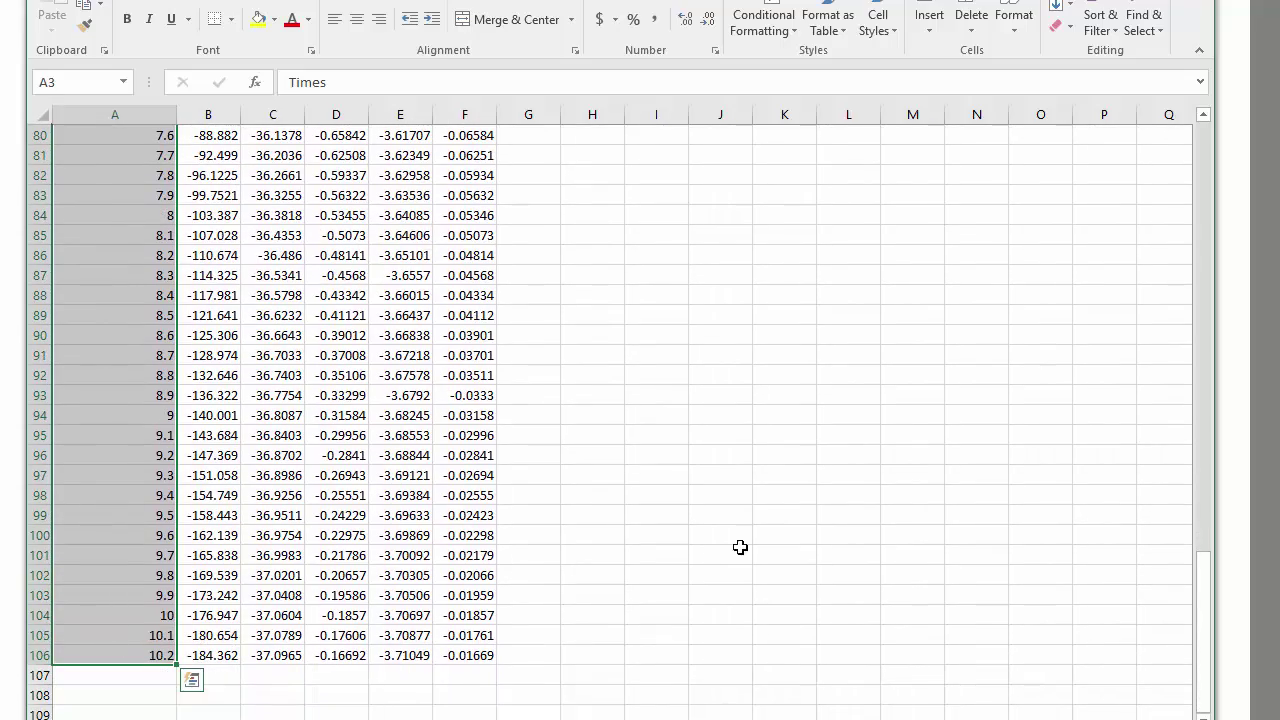
pyautogui.moveTo(1205, 578); pyautogui.dragTo(1207, 65)
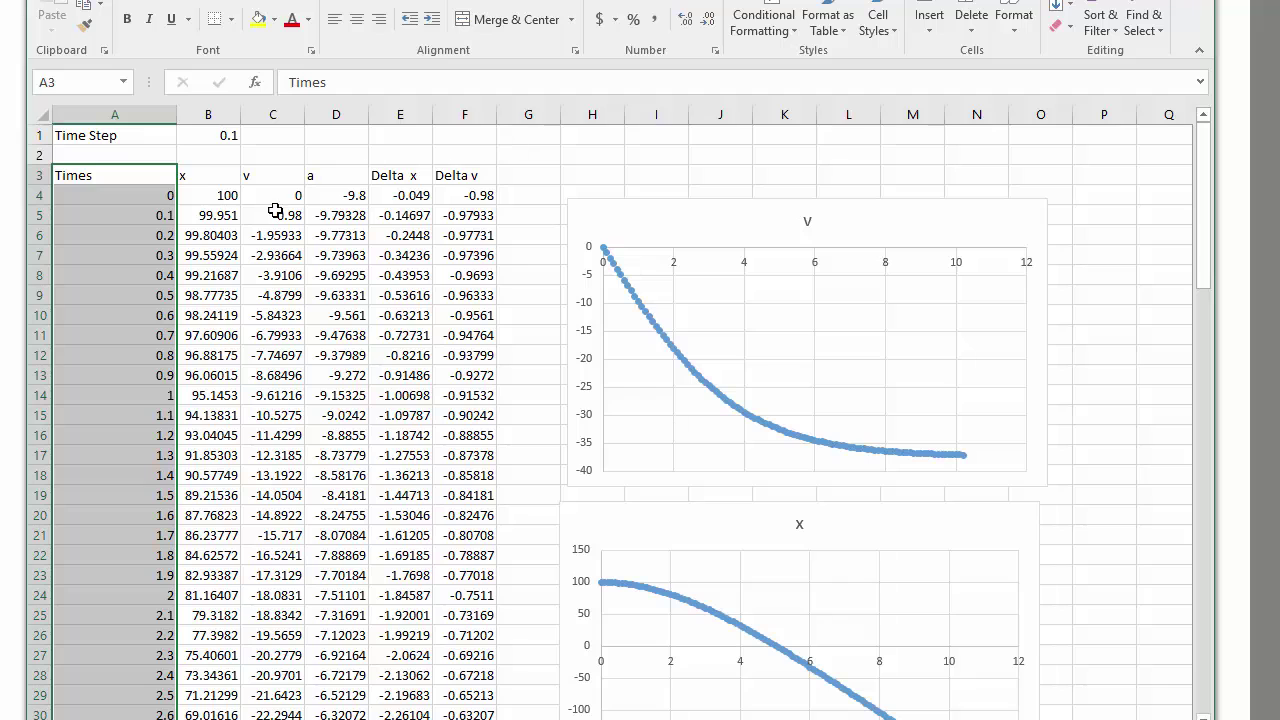
pyautogui.keyDown('ctrl'); pyautogui.moveTo(325, 174); pyautogui.dragTo(355, 558); pyautogui.keyUp('ctrl')
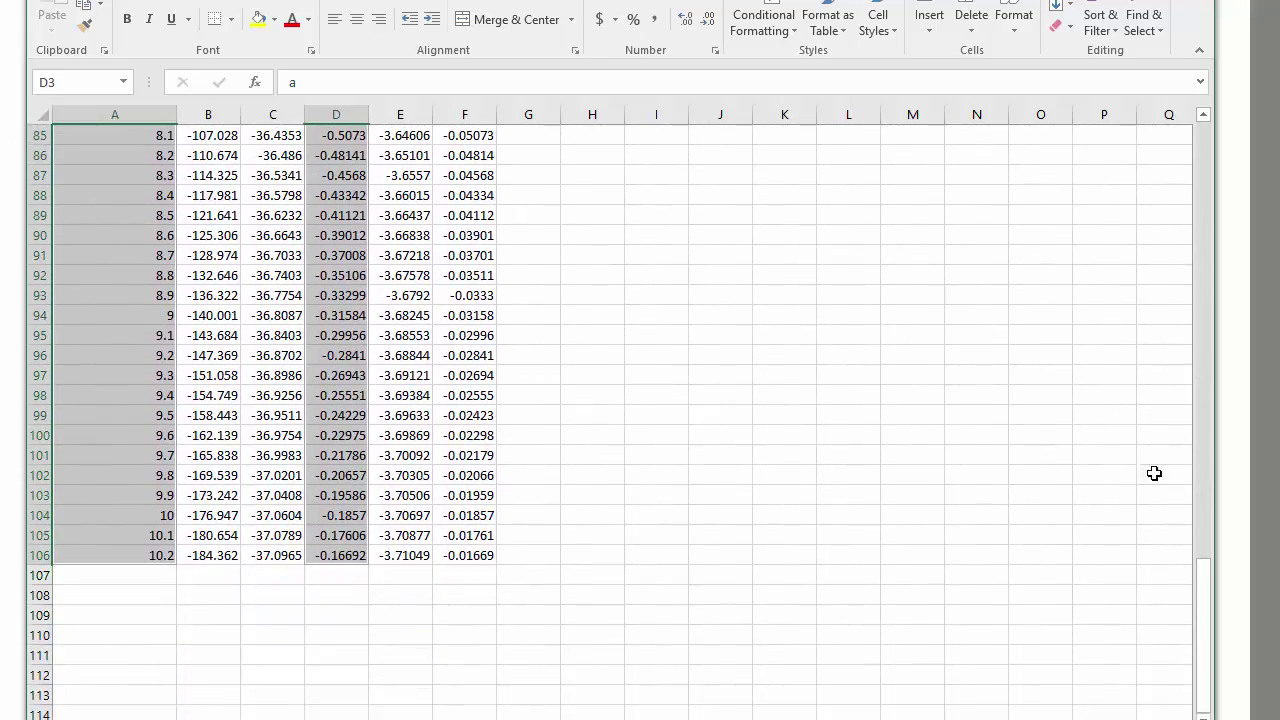
pyautogui.moveTo(1203, 593); pyautogui.dragTo(1191, 226)
# - Insert the recommended scatter chart of a versus time and place it below the x chart
pyautogui.hotkey('alt', 'n')
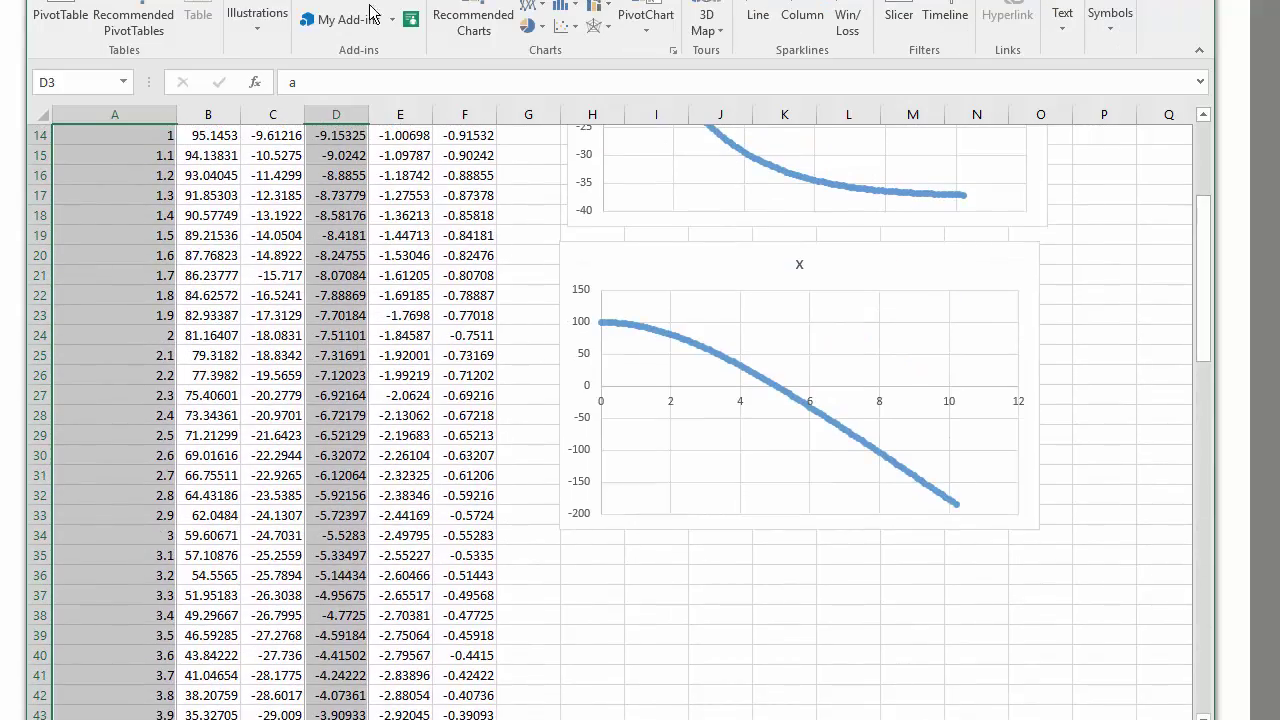
pyautogui.click(473, 20)
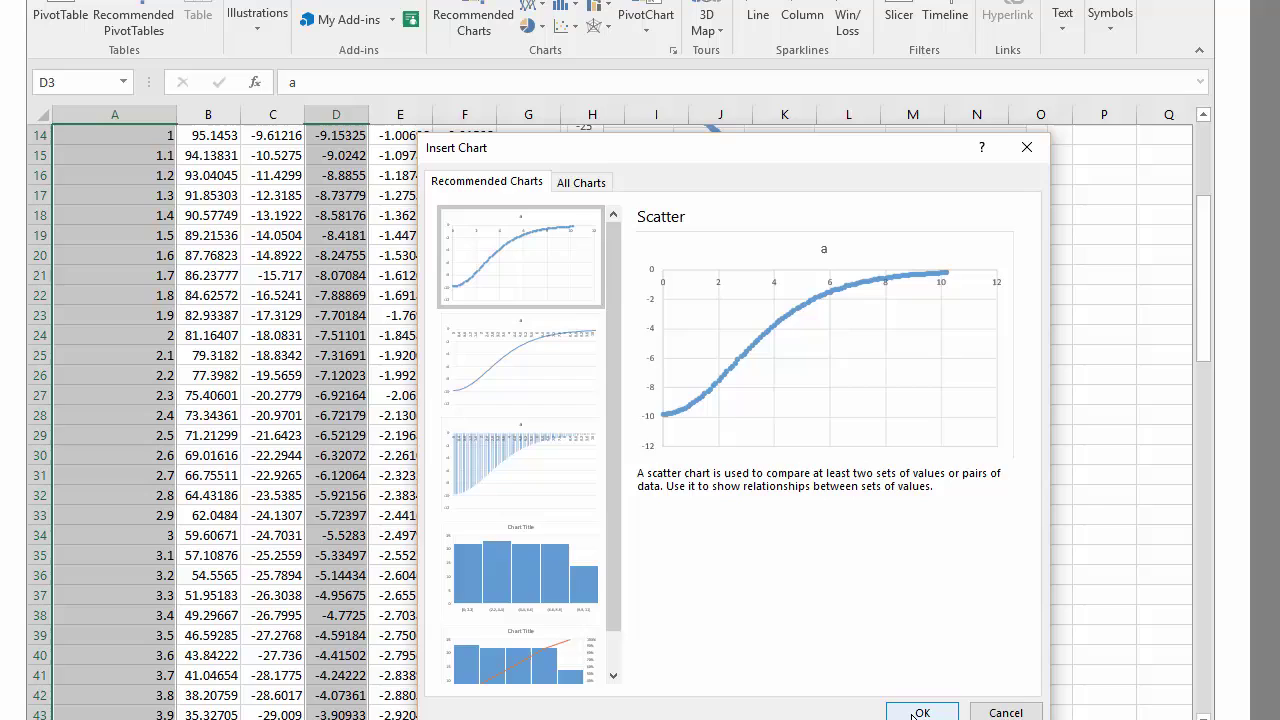
pyautogui.click(916, 713)
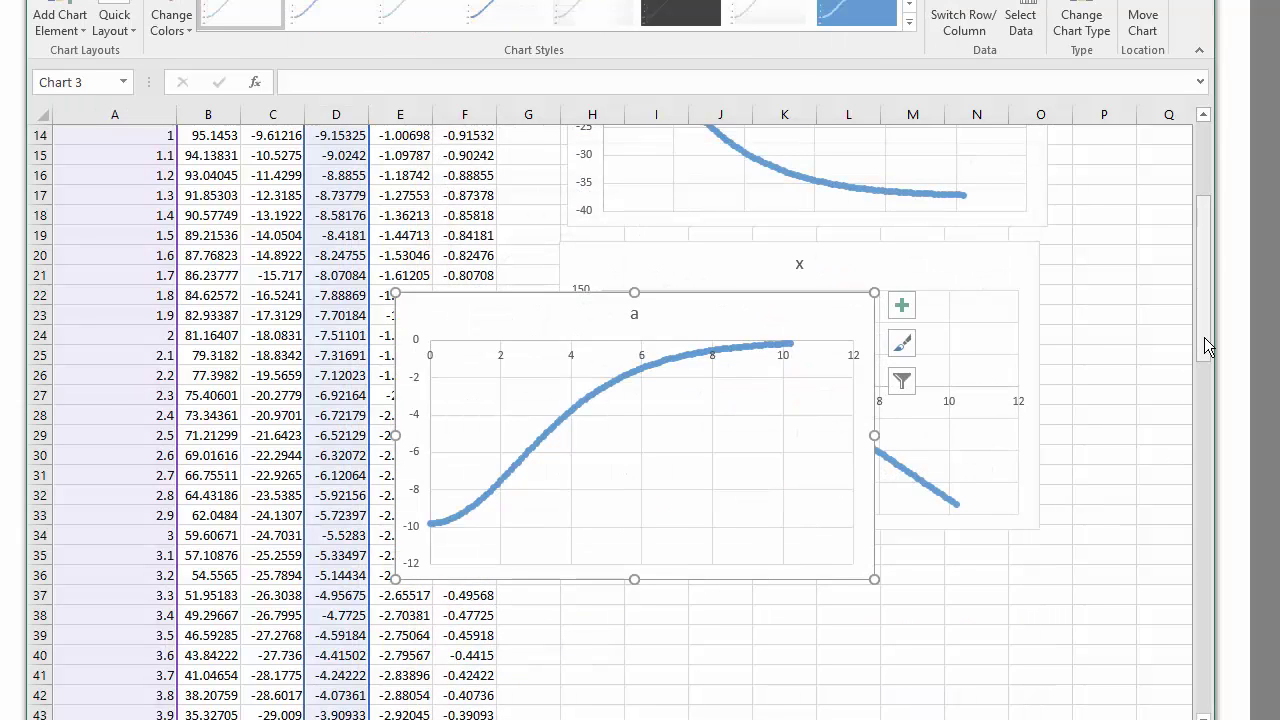
pyautogui.moveTo(1204, 337); pyautogui.dragTo(1206, 363)
pyautogui.moveTo(665, 203); pyautogui.dragTo(838, 453)
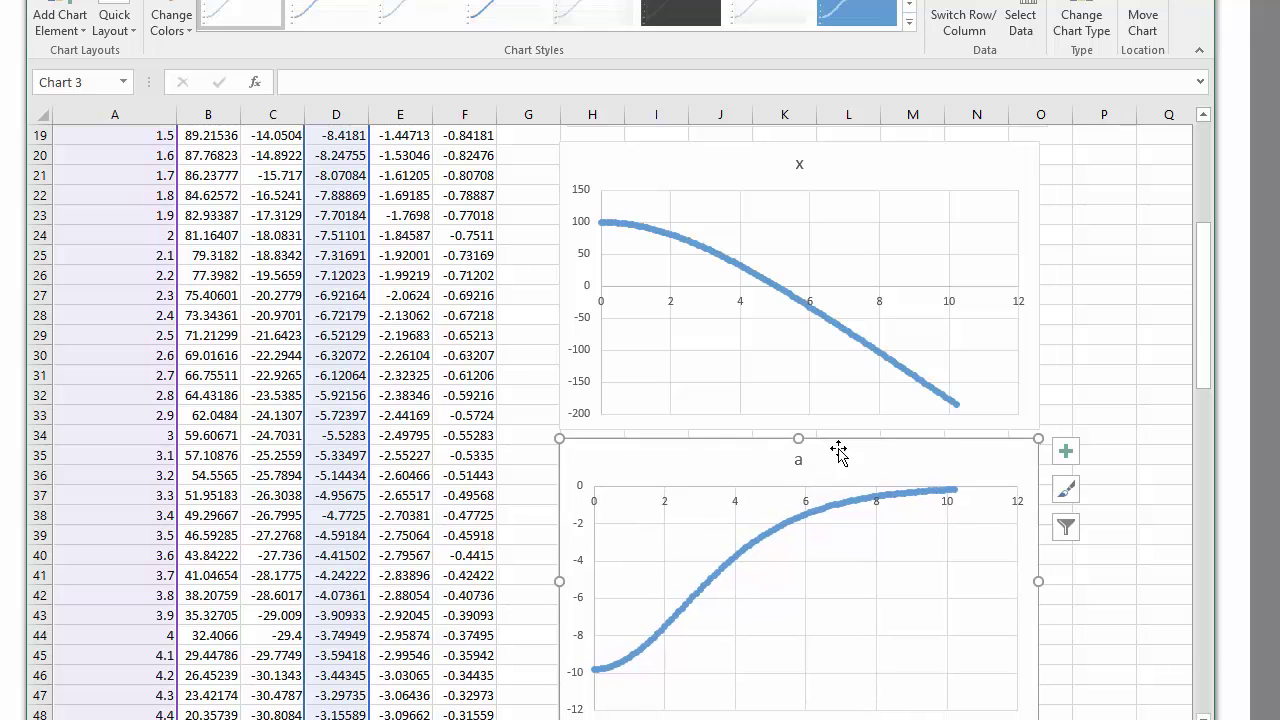
pyautogui.moveTo(1205, 353); pyautogui.dragTo(1207, 409)
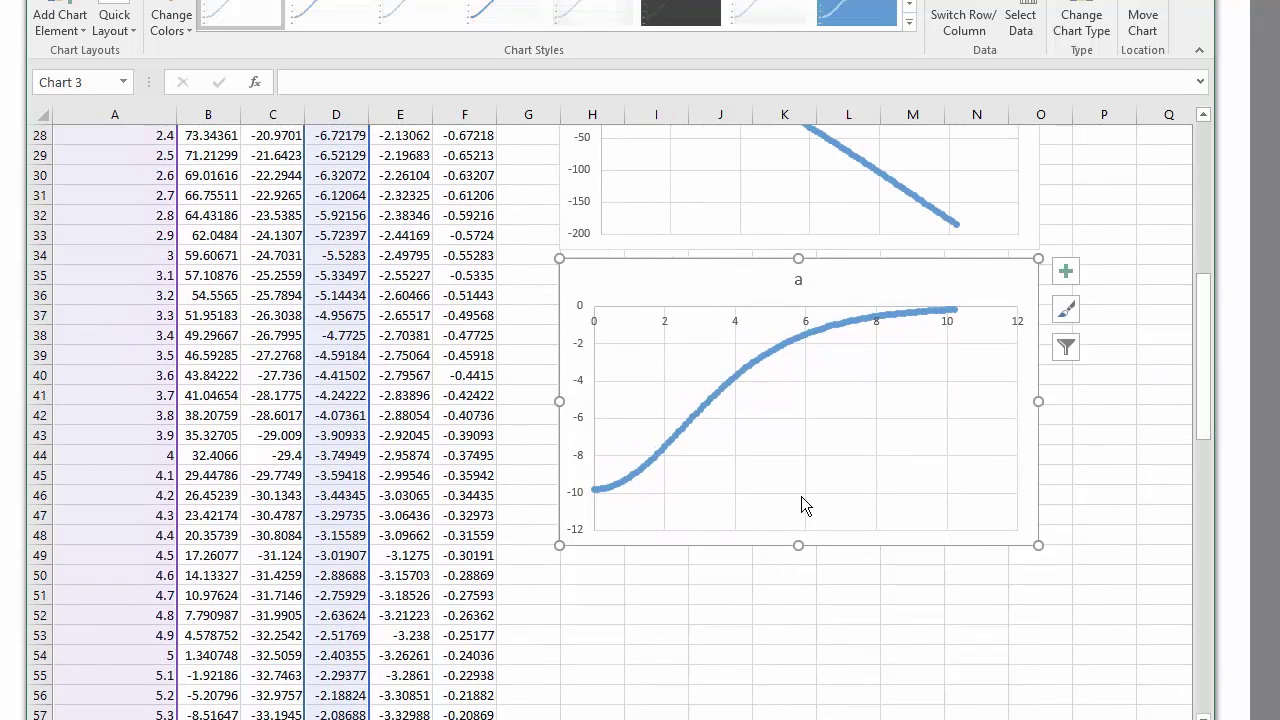
pyautogui.moveTo(592, 500)
pyautogui.moveTo(960, 313)
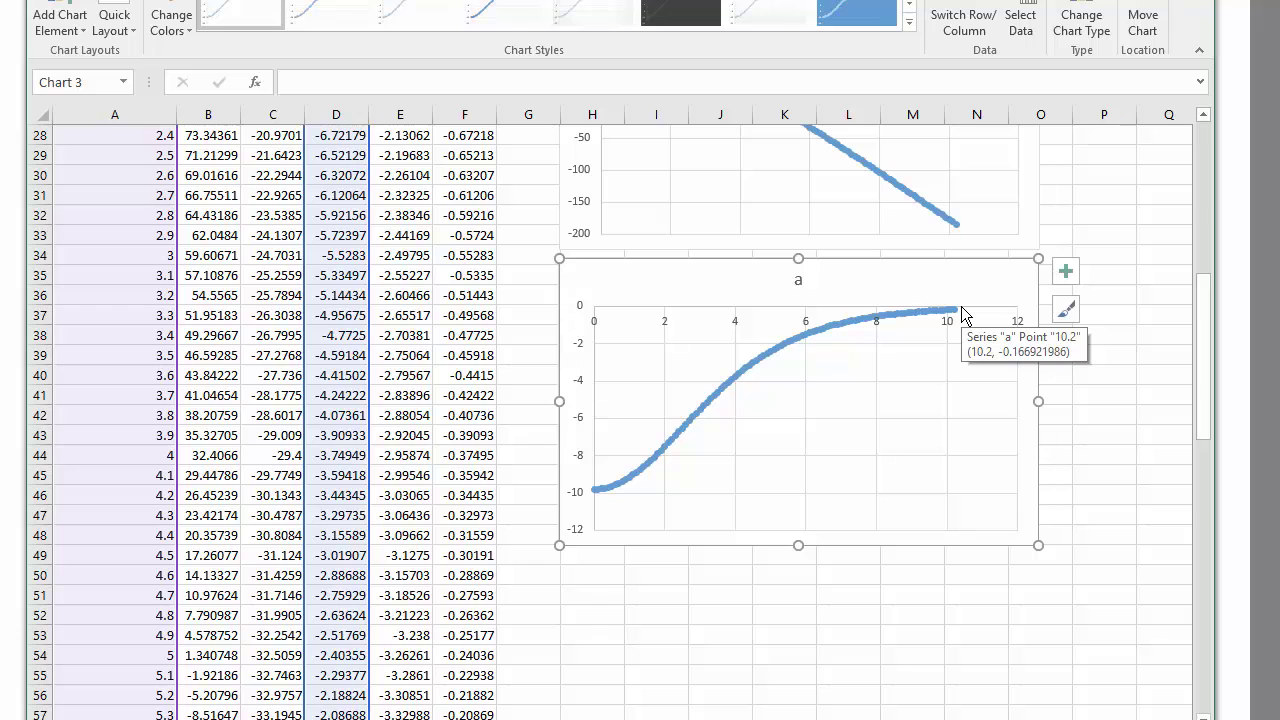